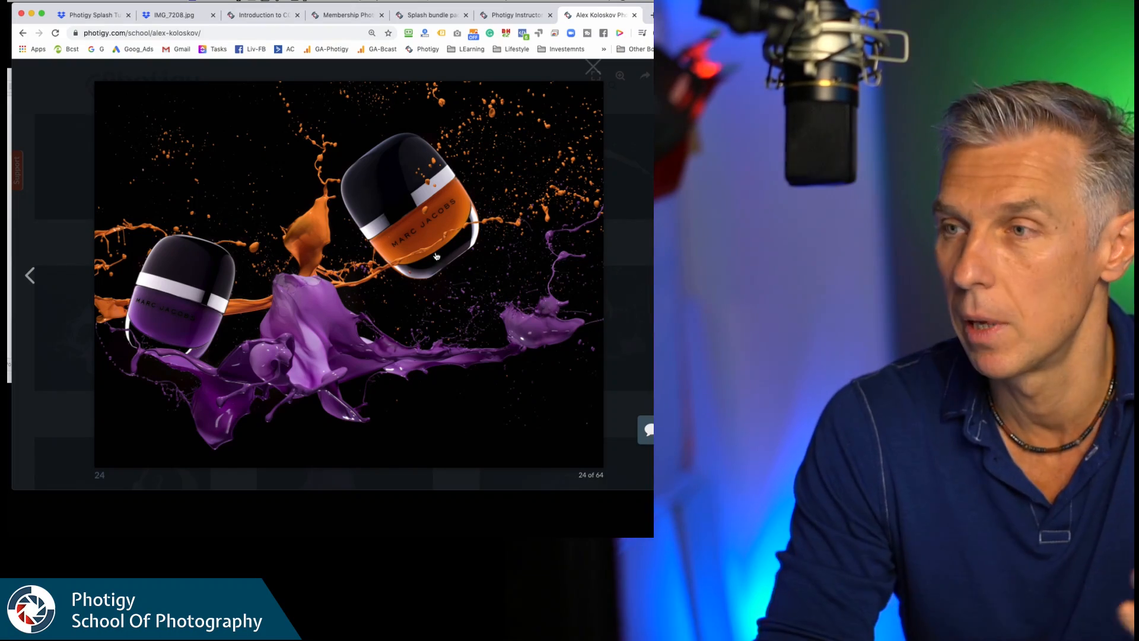
Browse the instructor's splash photo gallery and view the water butterfly image enlarged.
left_click(64, 165)
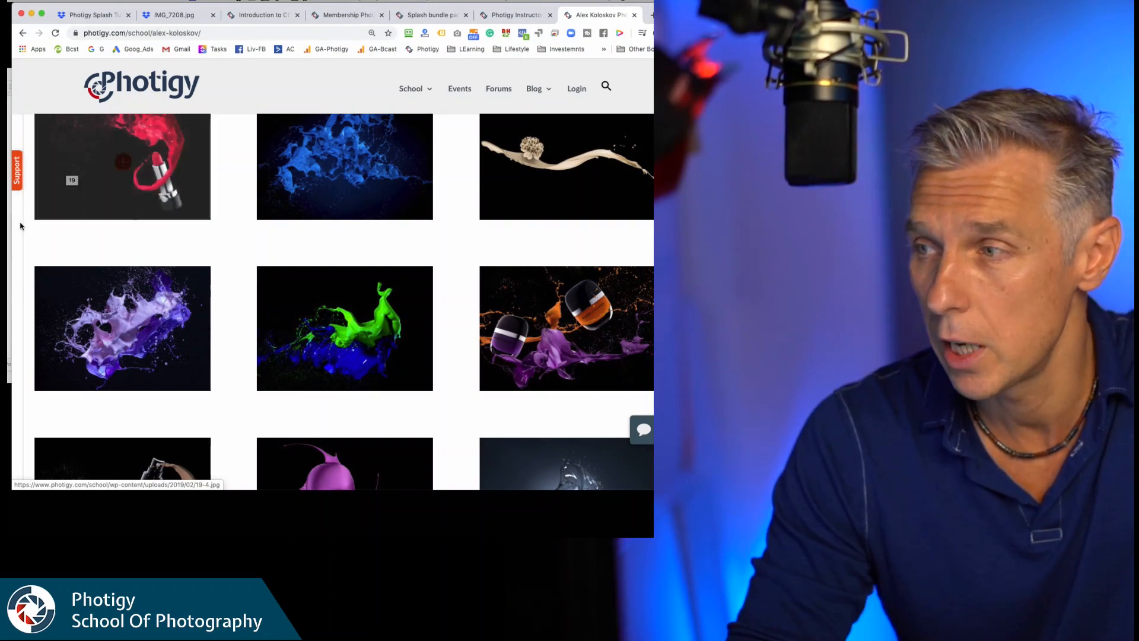
scroll(355, 308, "down", 7)
scroll(360, 312, "down", 4)
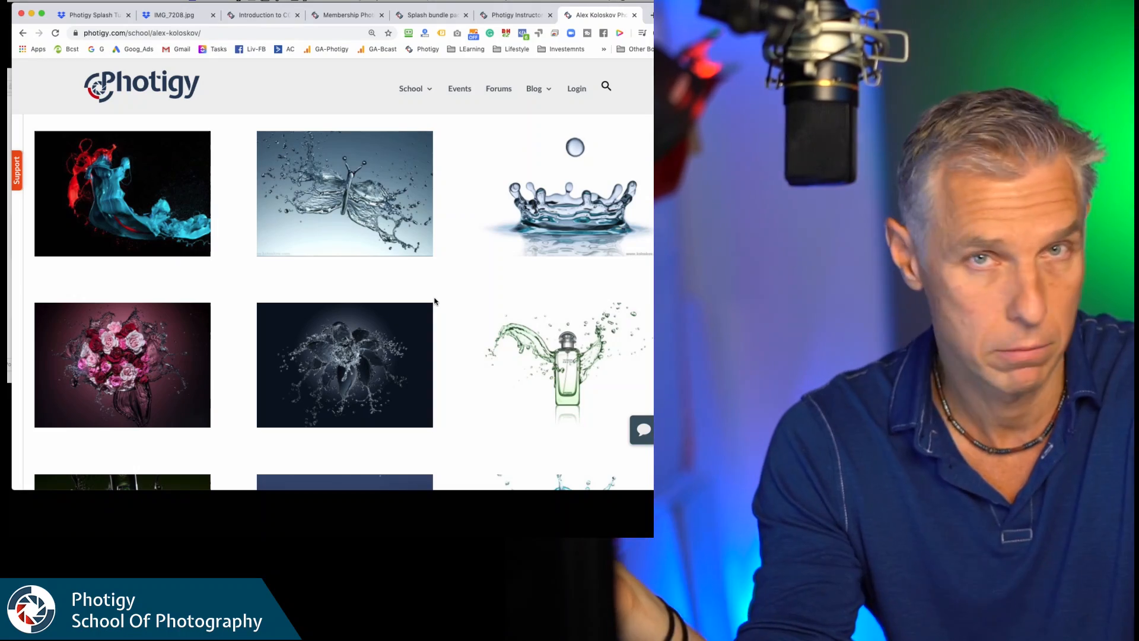
left_click(378, 253)
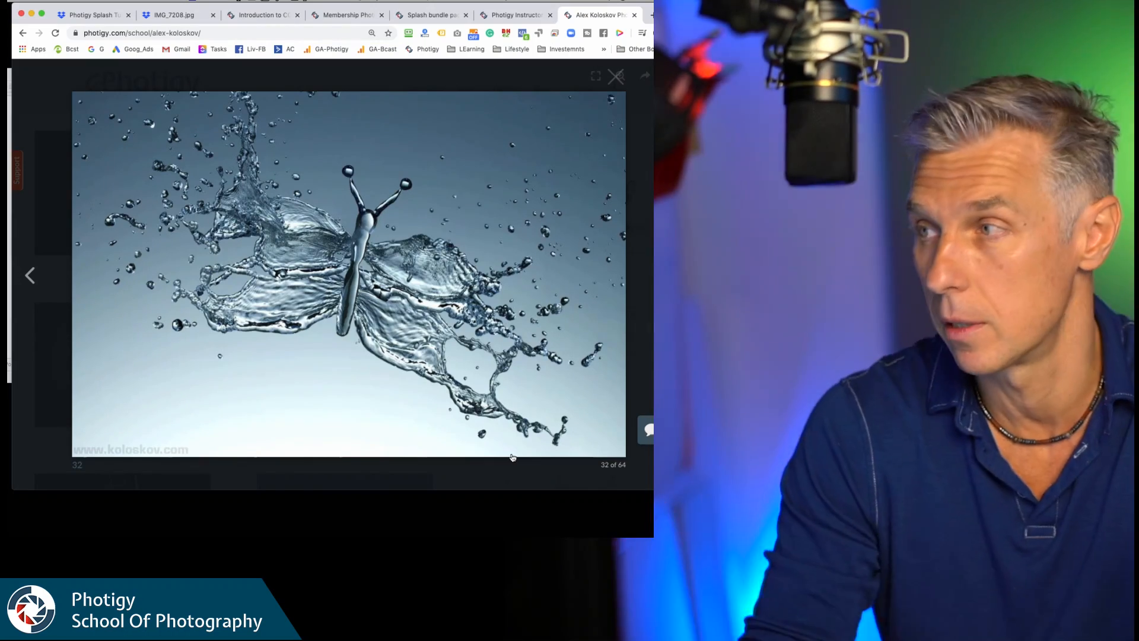
left_click(616, 77)
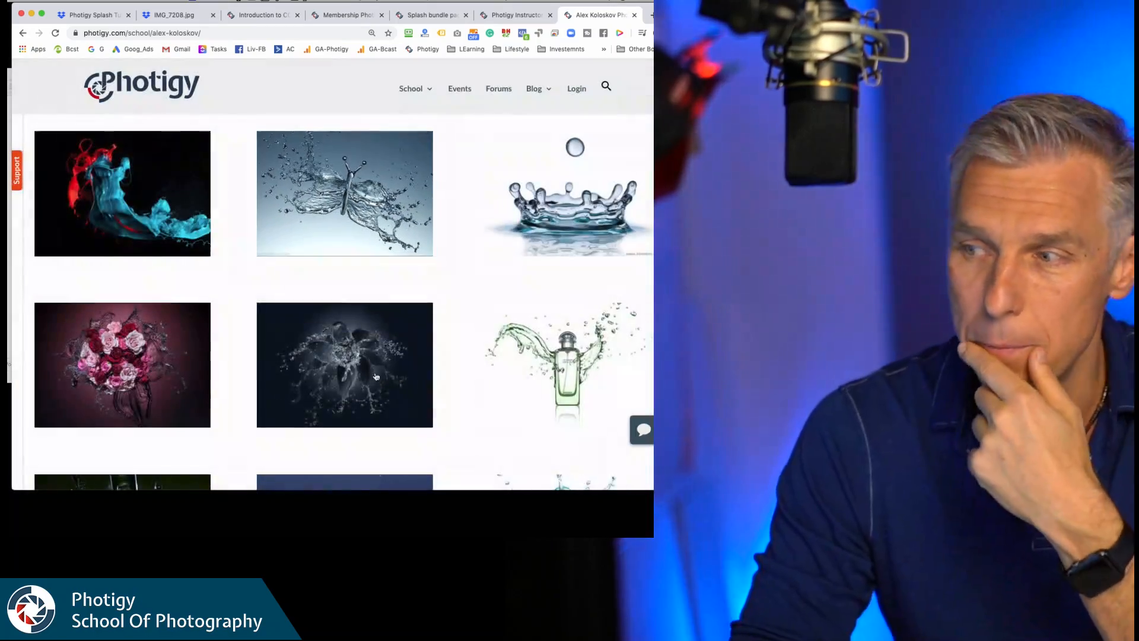
scroll(448, 448, "down", 5)
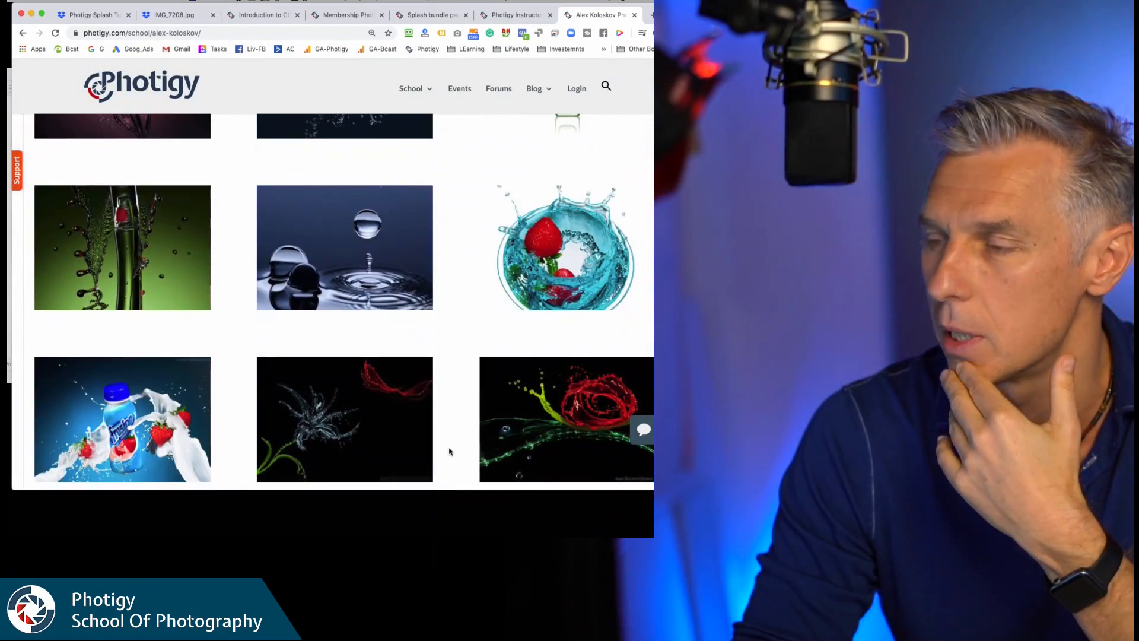
scroll(449, 452, "down", 10)
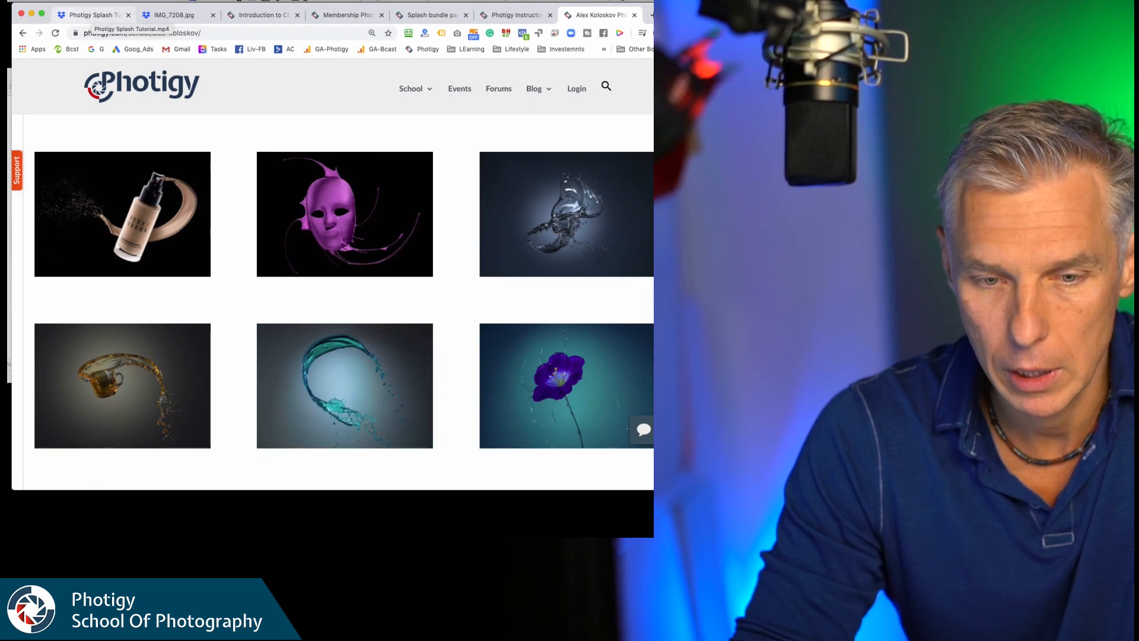
Switch to the Dropbox page with Photigy Splash Tutorial.mp4 and show the video full screen.
left_click(97, 16)
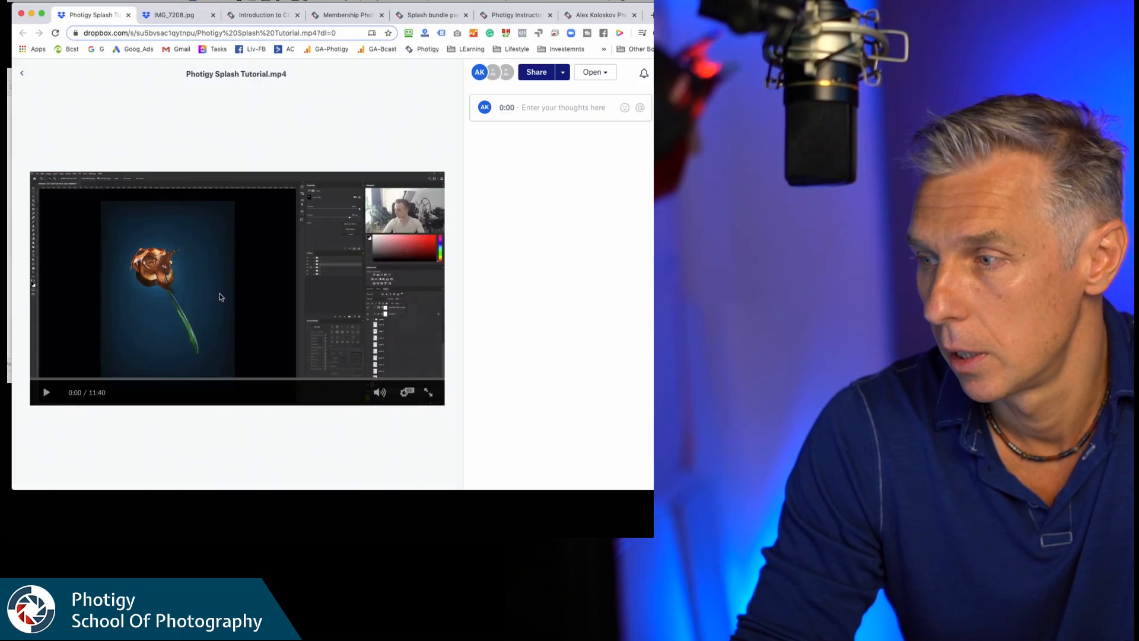
left_click(430, 392)
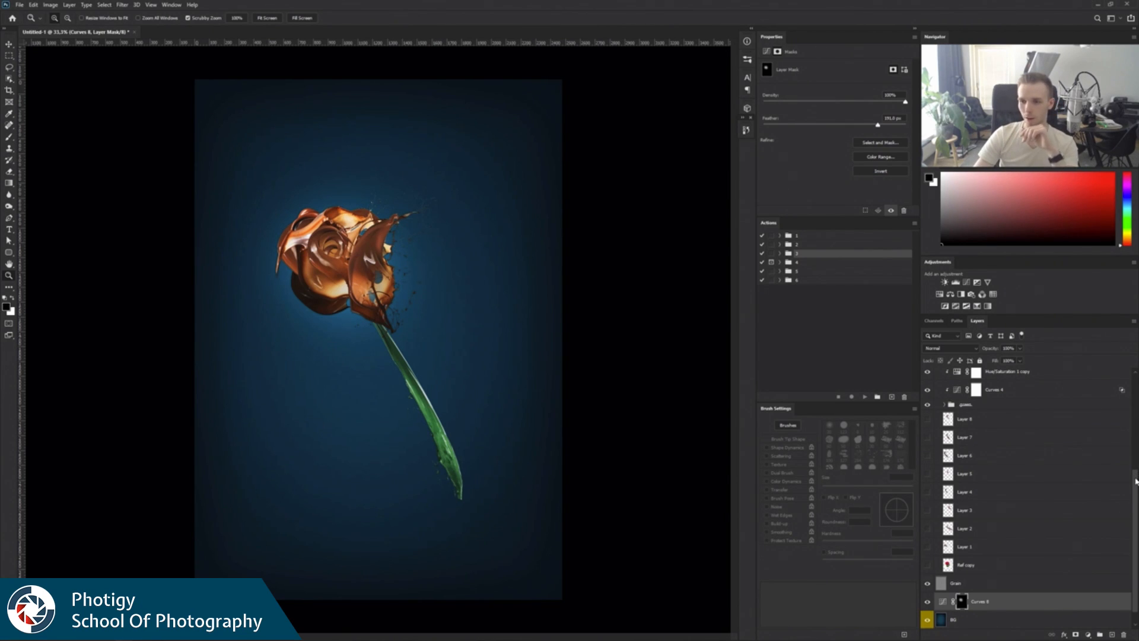
Hide the Color Balance 1 and Curves 5 adjustment layers above the Splashes group.
scroll(1135, 480, "up", 5)
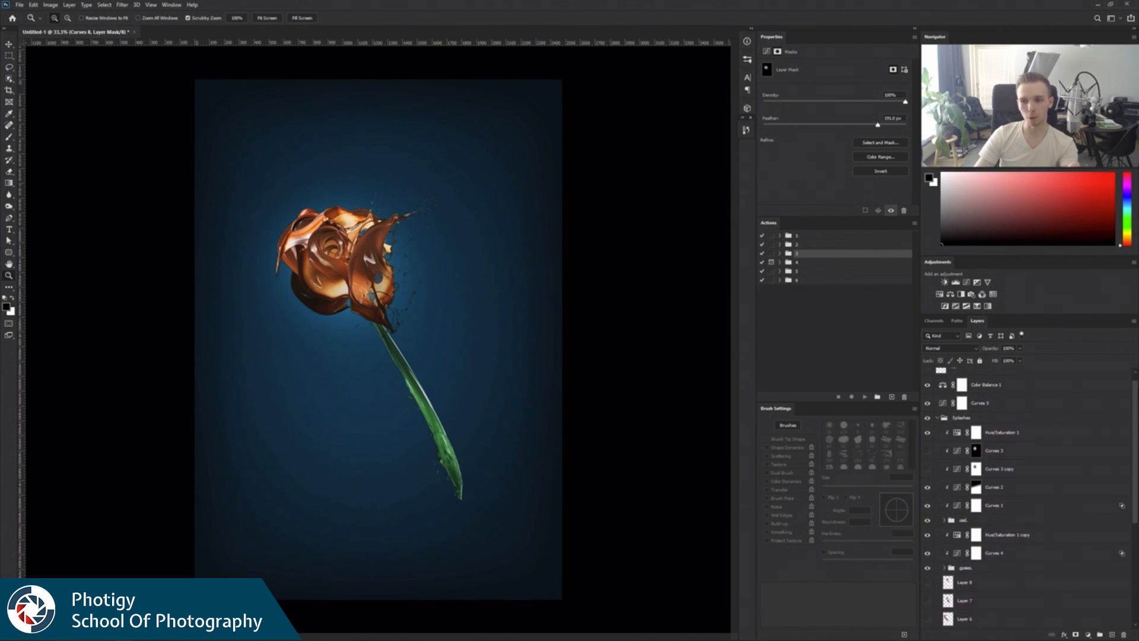
scroll(1136, 480, "up", 1)
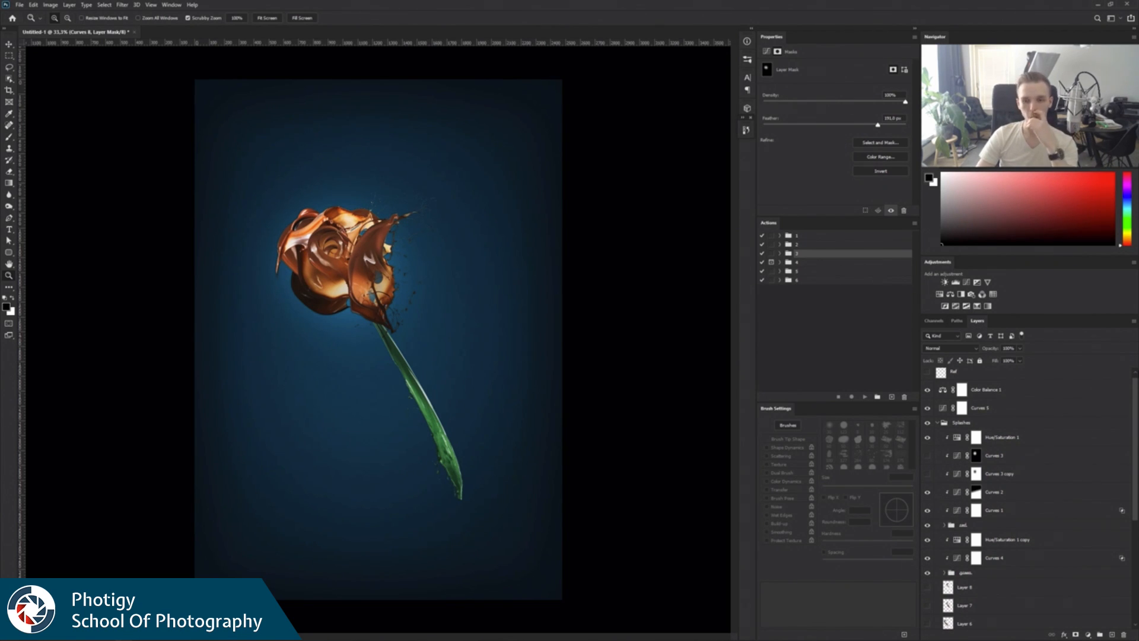
left_click(928, 389)
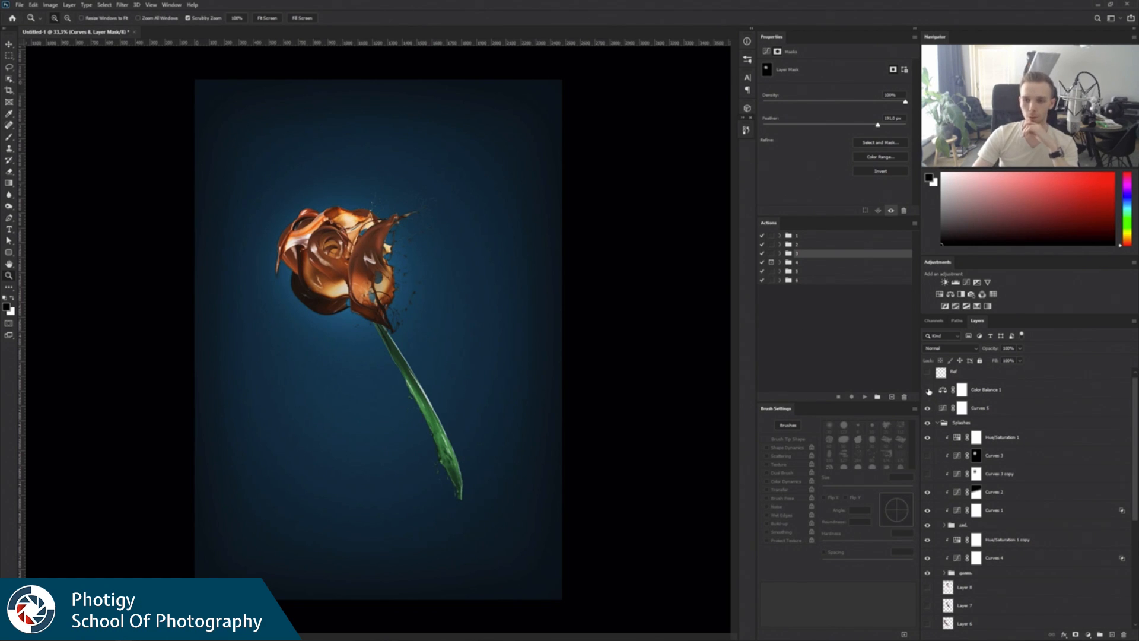
left_click(928, 408)
left_click(938, 422)
left_click(939, 428)
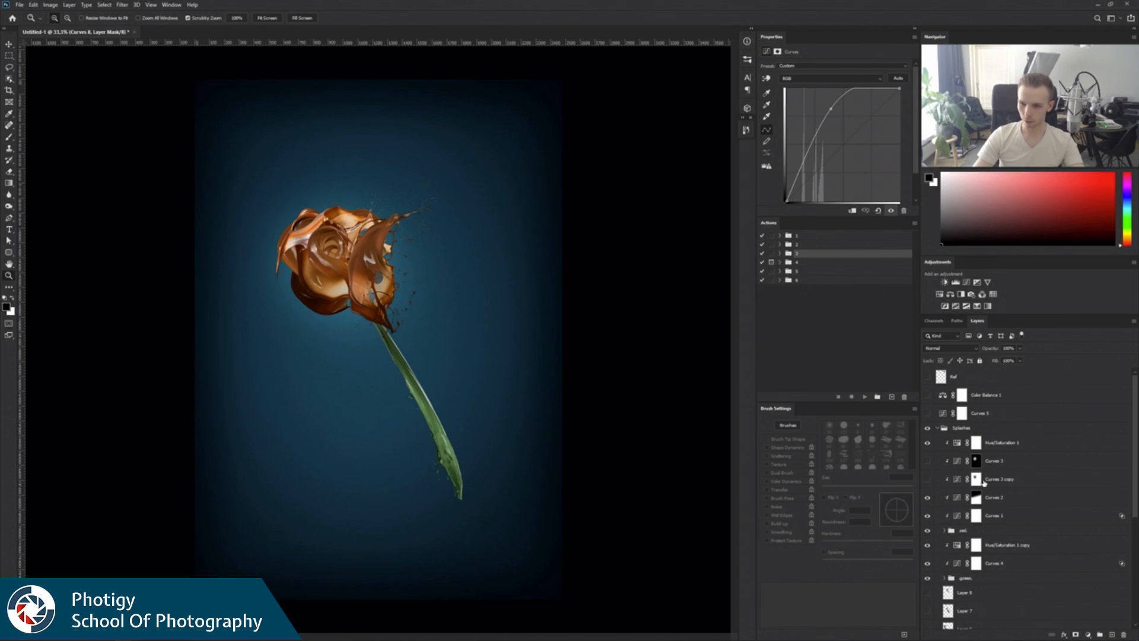
Delete the hidden Curves 3 and Curves 3 copy adjustment layers from the Splashes group.
left_click(992, 480)
left_click(998, 463, "shift")
left_click(1124, 635)
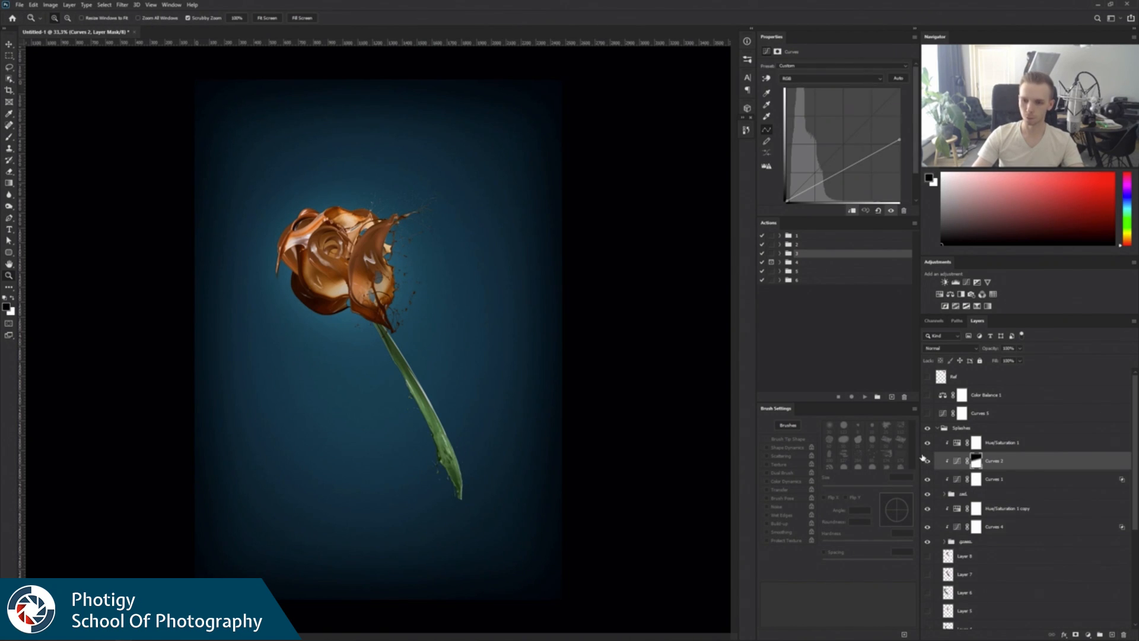
Hide the remaining adjustment layers in the Splashes group and the blue BG layer so only the white Background lies behind the rose.
left_click(928, 479)
left_click_drag(927, 511, 928, 528)
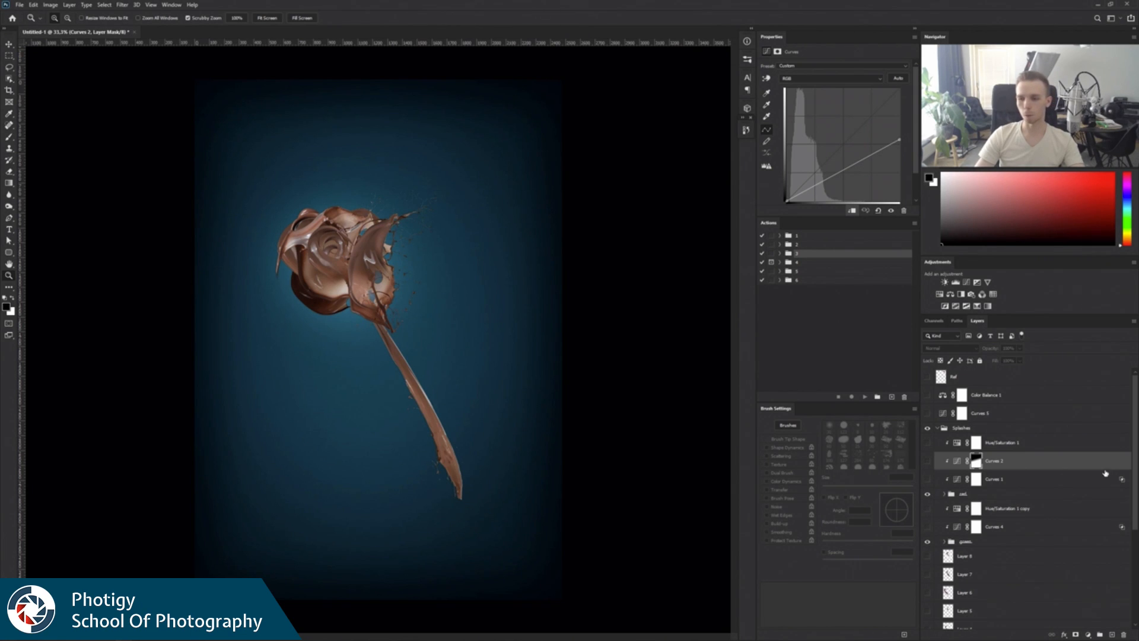
left_click_drag(1132, 462, 1109, 584)
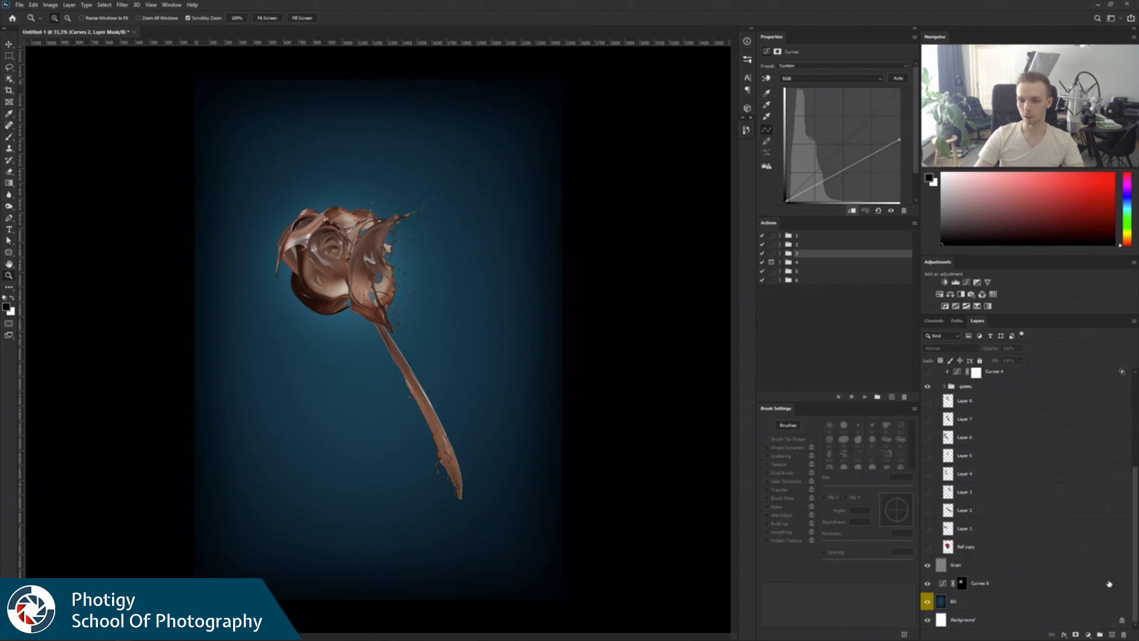
left_click(928, 602)
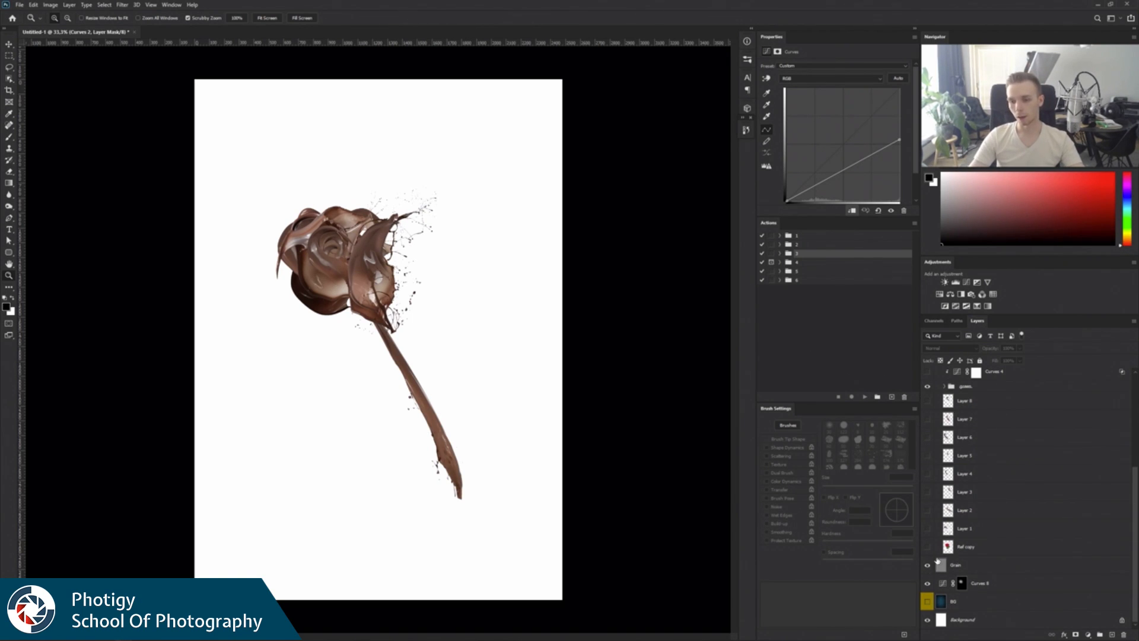
Move the Grain layer to the top of the layer stack and leave the Splashes group expanded.
left_click(1005, 560)
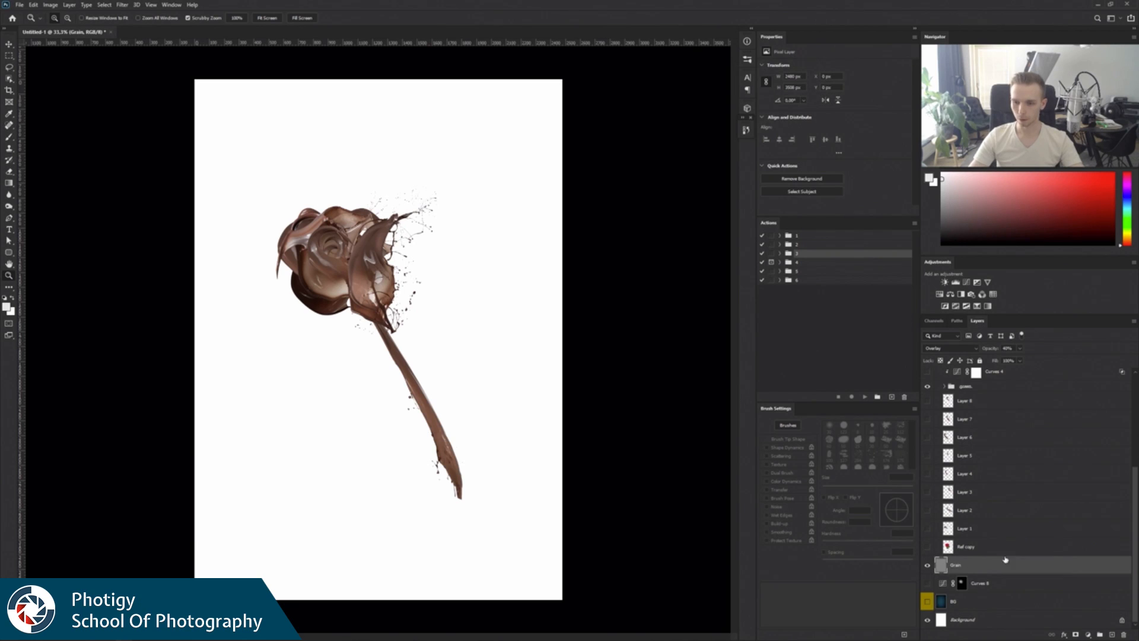
left_click_drag(1087, 568, 1064, 382)
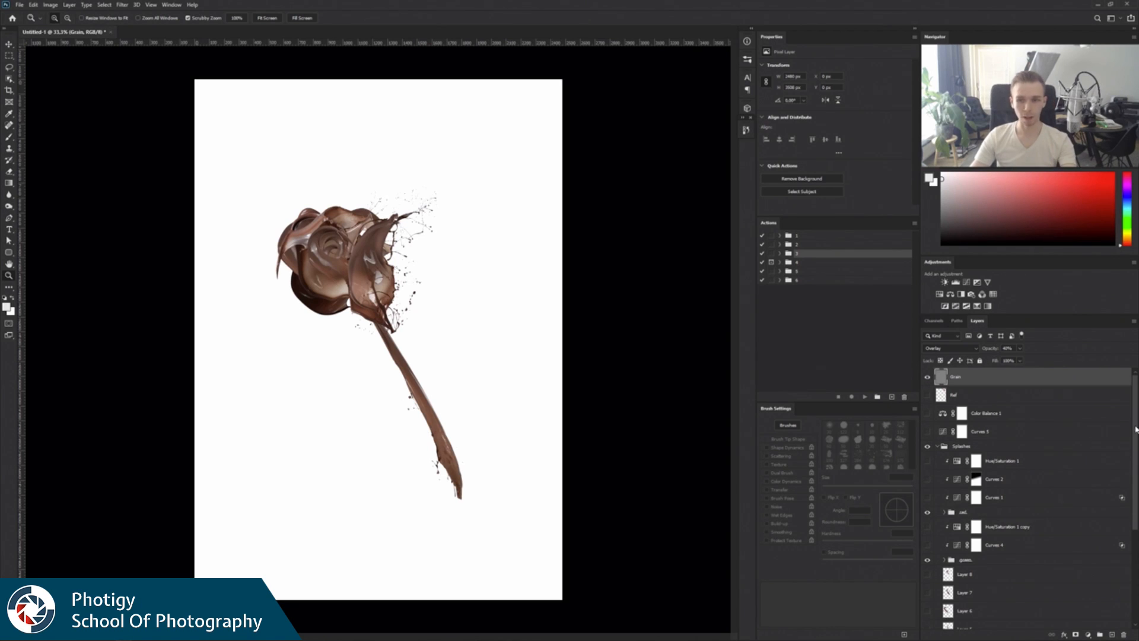
left_click(938, 447)
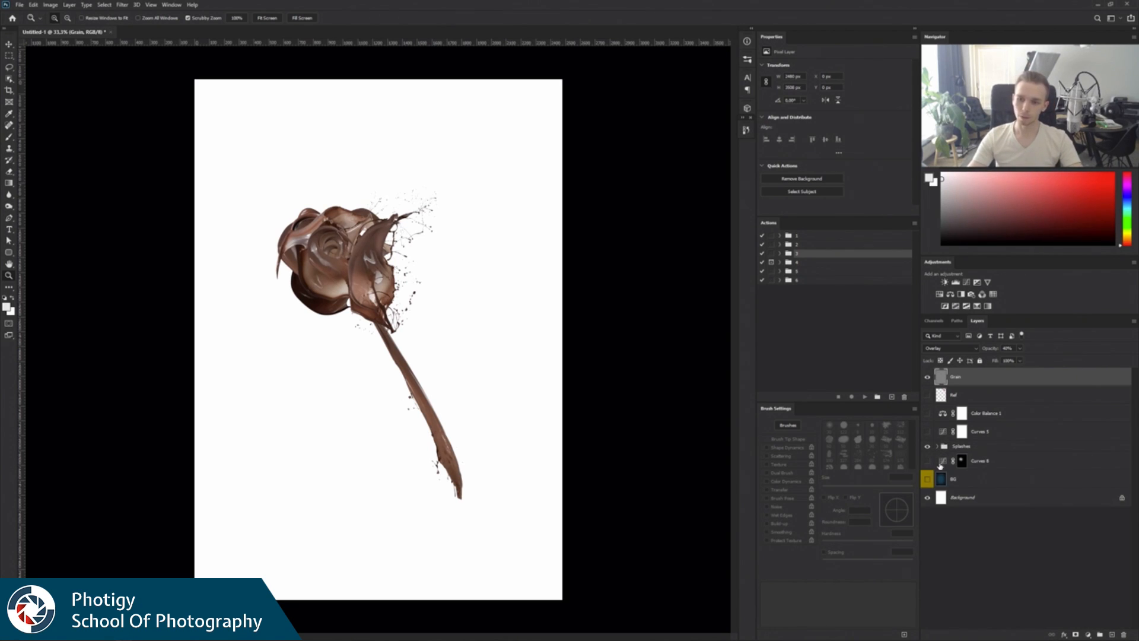
left_click(938, 446)
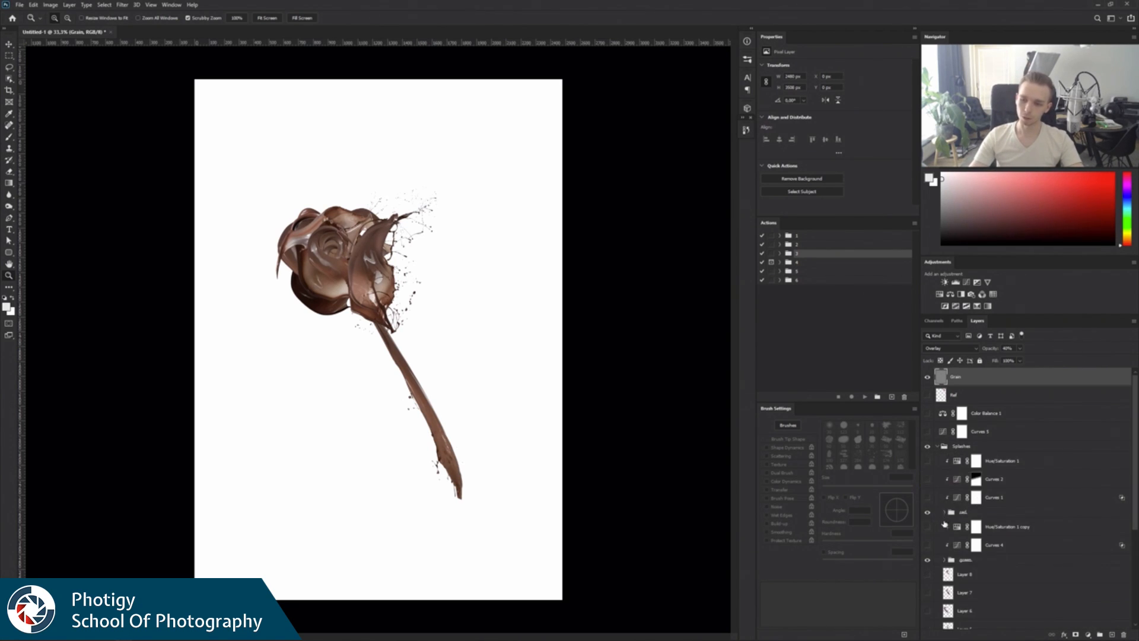
Place the Chocolate-splashes image as a smart object directly above Layer 8 in the Splashes group.
left_click(990, 572)
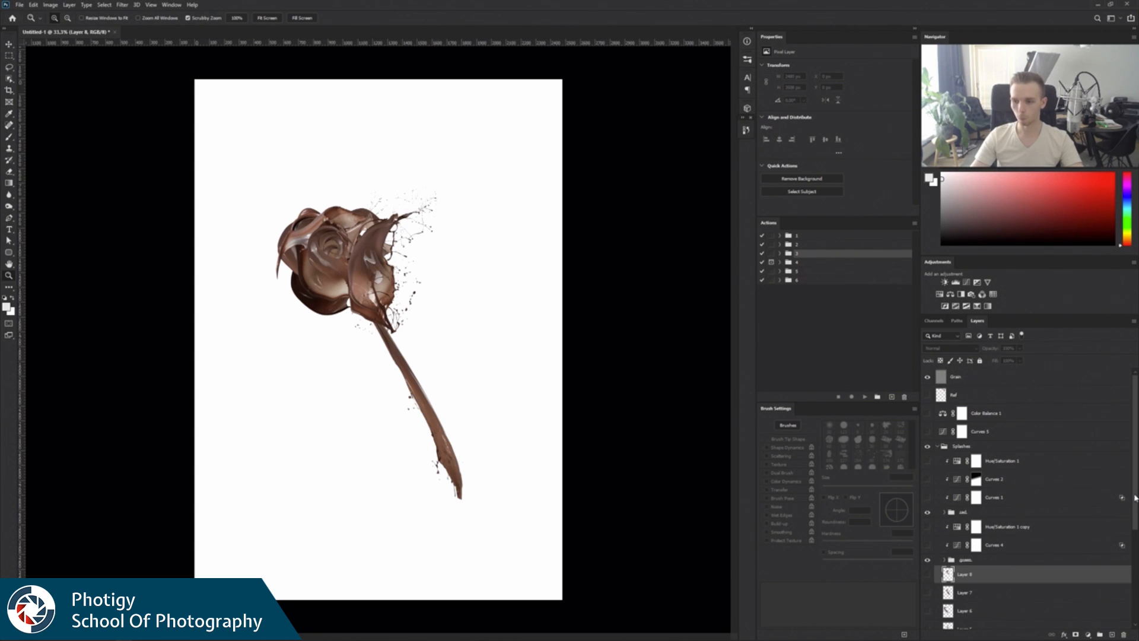
scroll(1135, 497, "down", 5)
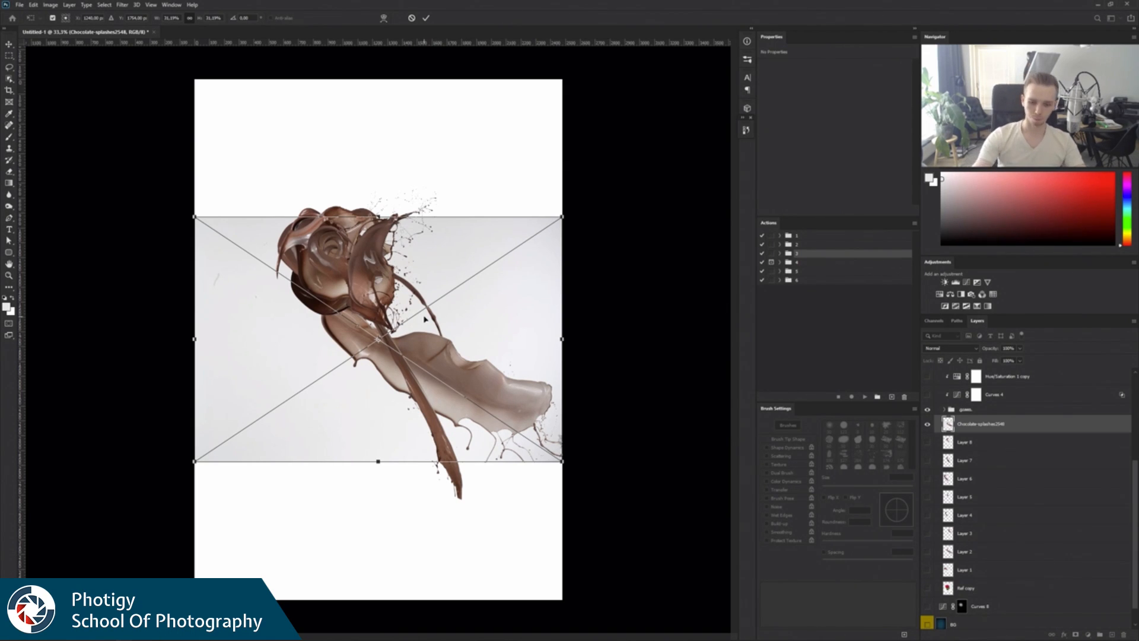
key("Return")
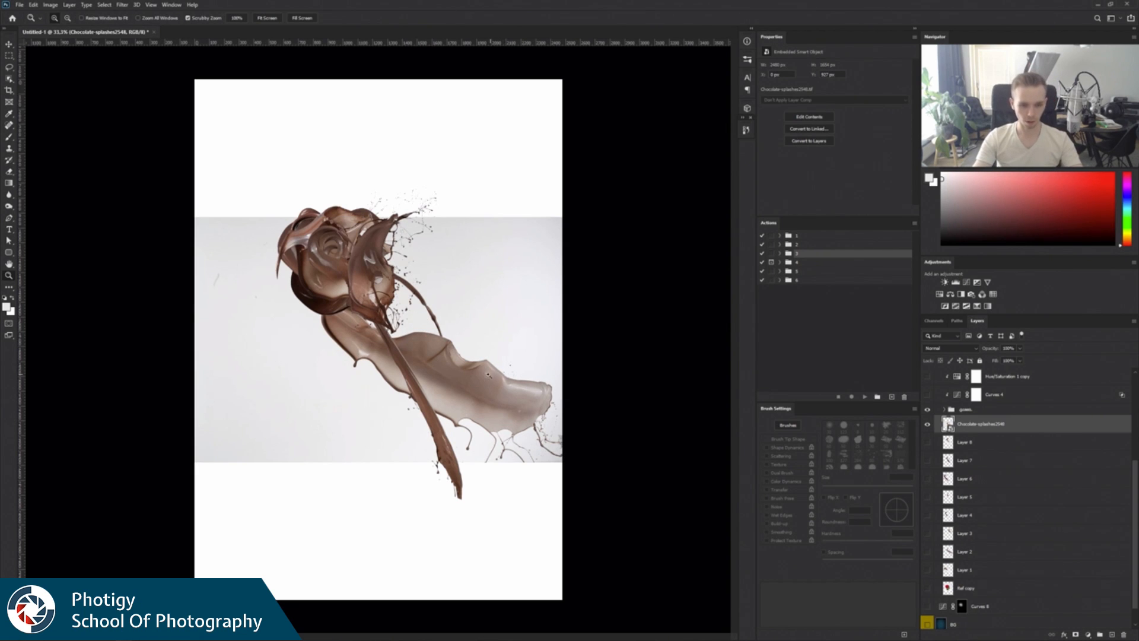
Move the placed chocolate splash image down and to the left, below the rose head.
key("v")
left_click_drag(387, 383, 297, 431)
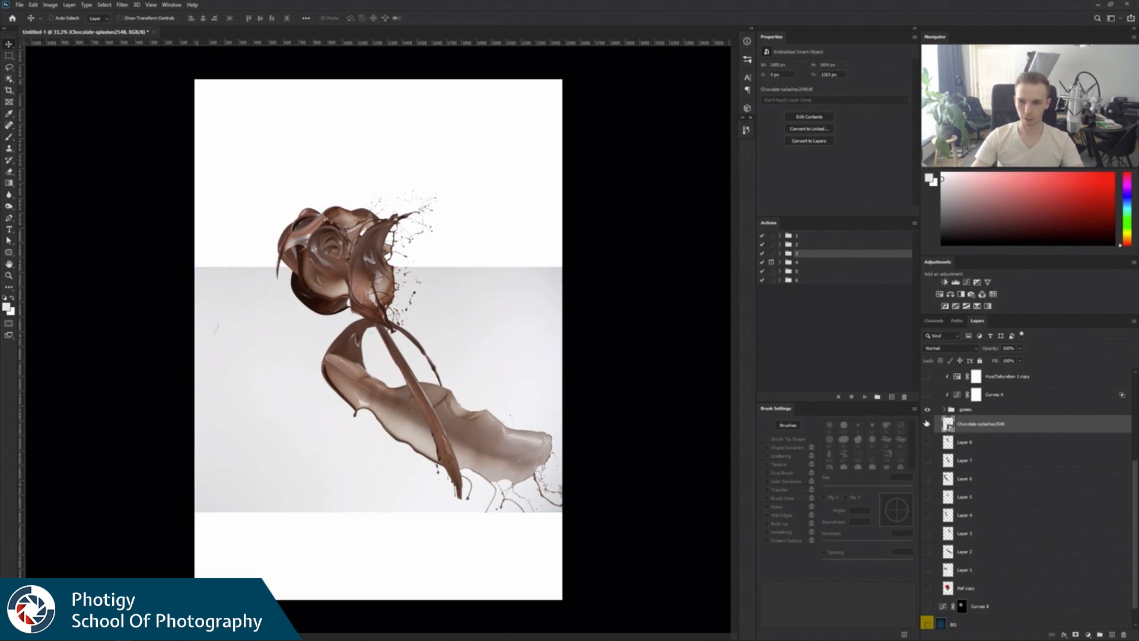
left_click_drag(519, 415, 449, 429)
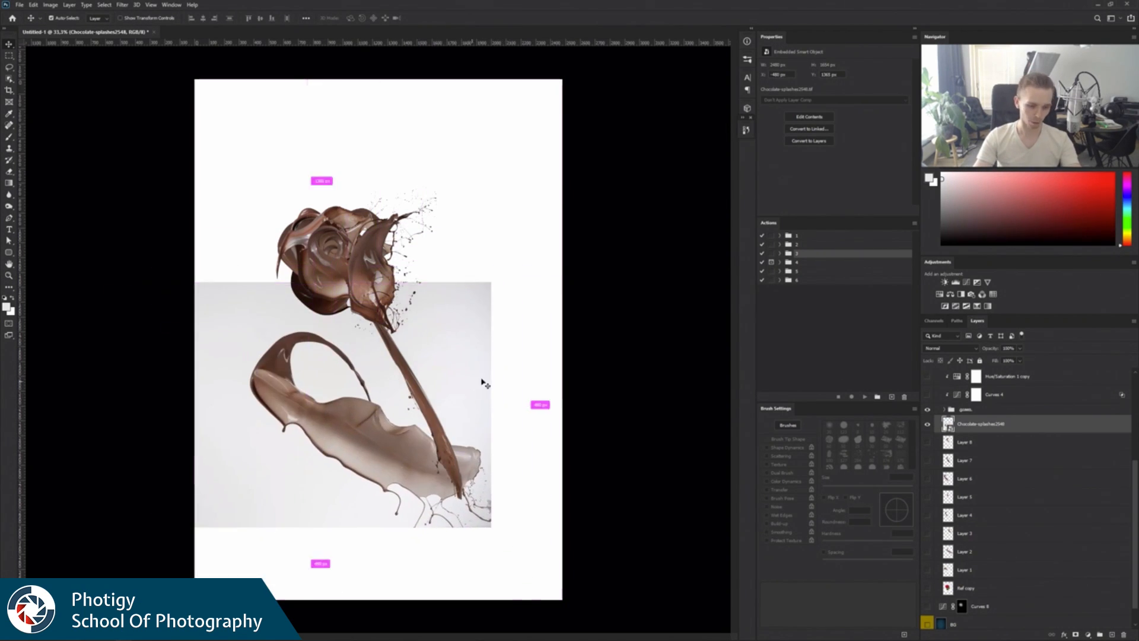
key("ctrl+t")
left_click_drag(491, 281, 536, 232)
key("Escape")
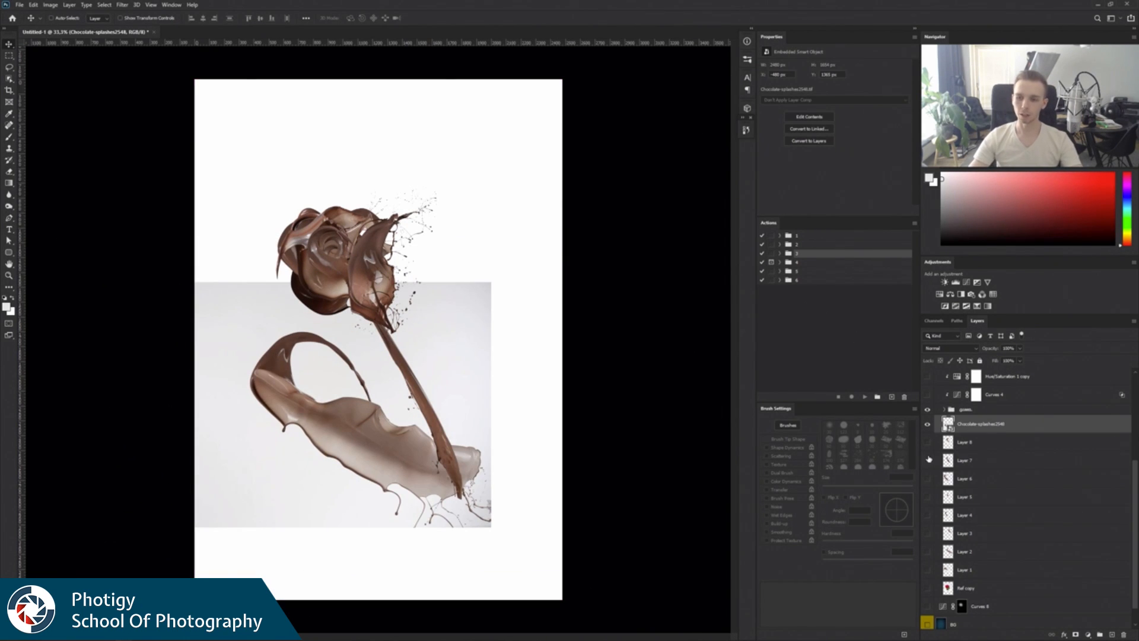
Copy a loose lasso selection around the chocolate splash to a new layer and delete the placed image layer.
key("l")
mouse_move(389, 537)
left_mouse_down()
mouse_move(255, 431)
mouse_move(232, 348)
mouse_move(314, 311)
mouse_move(454, 392)
mouse_move(512, 466)
mouse_move(516, 539)
left_mouse_up()
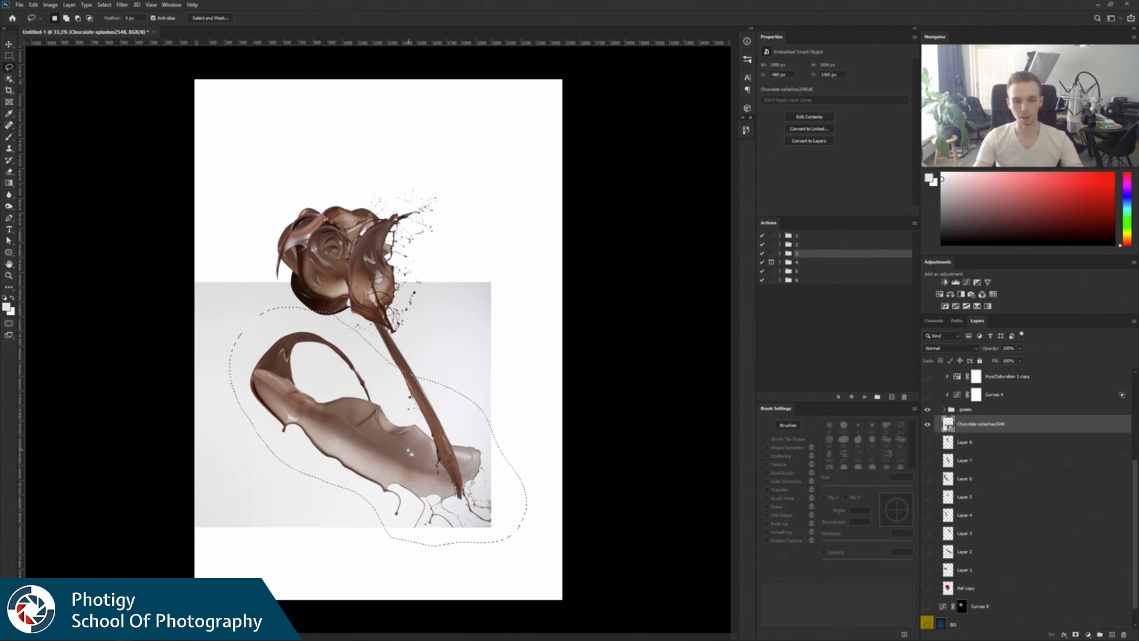
right_click(410, 446)
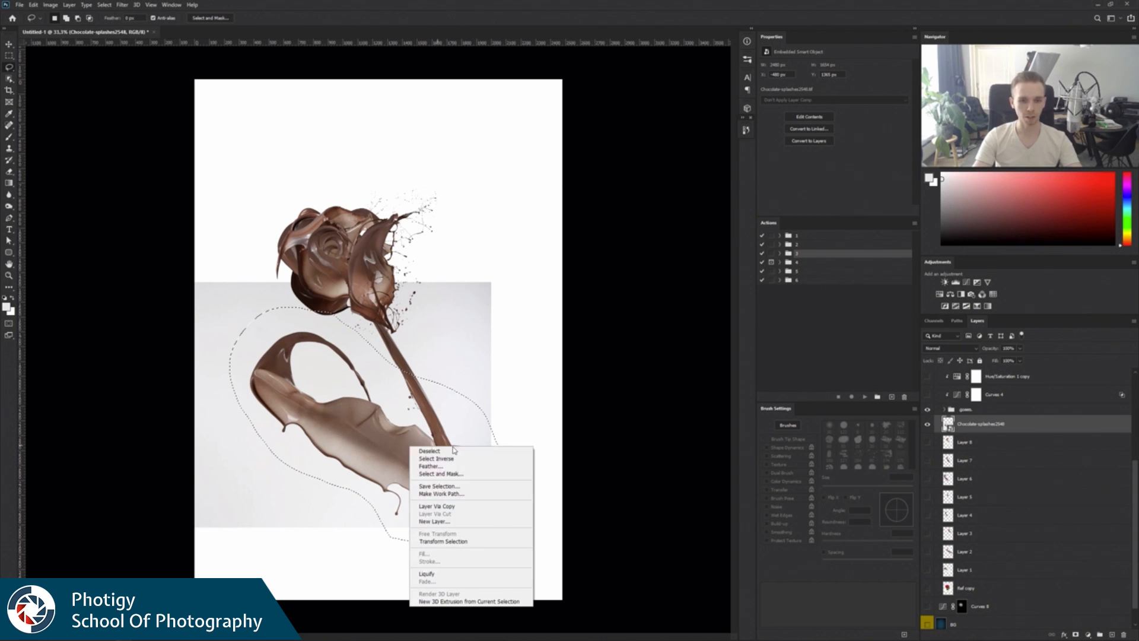
left_click(467, 508)
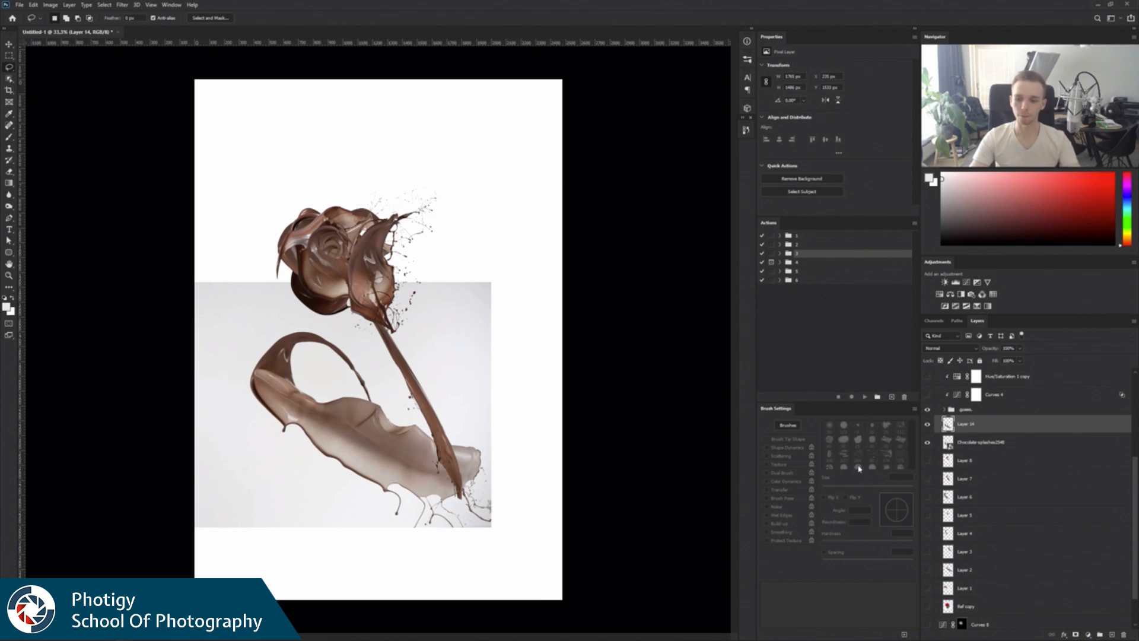
left_click(1004, 448)
left_click(1123, 634)
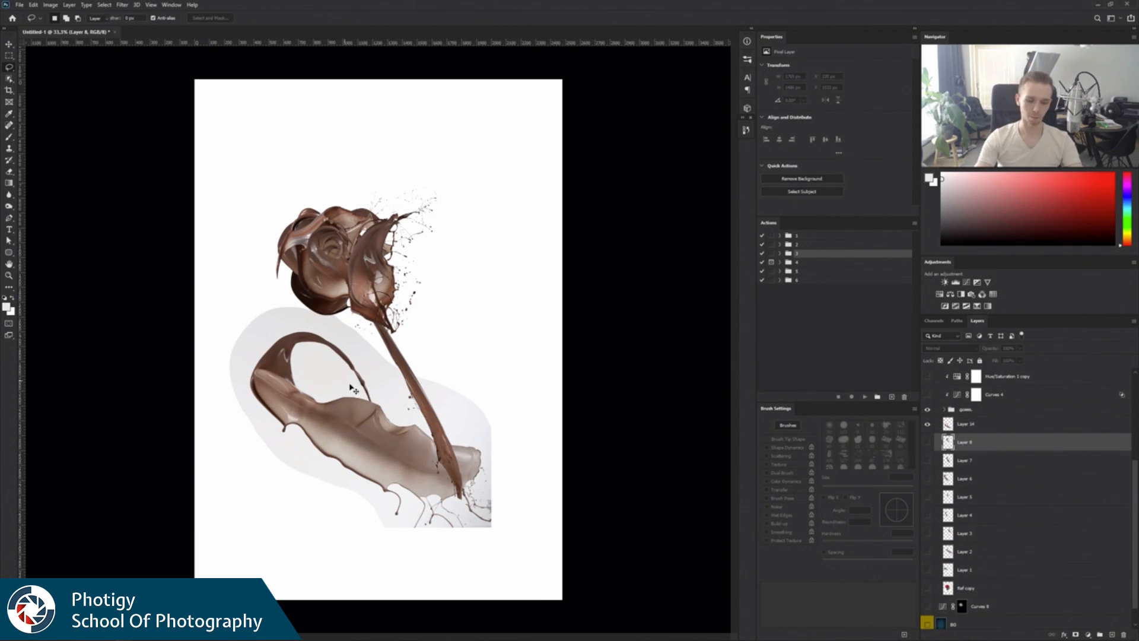
Move the copied splash layer slightly down and to the right, behind the rose stem.
key("v")
mouse_move(350, 387)
left_mouse_down()
mouse_move(392, 426)
mouse_move(264, 423)
left_mouse_up()
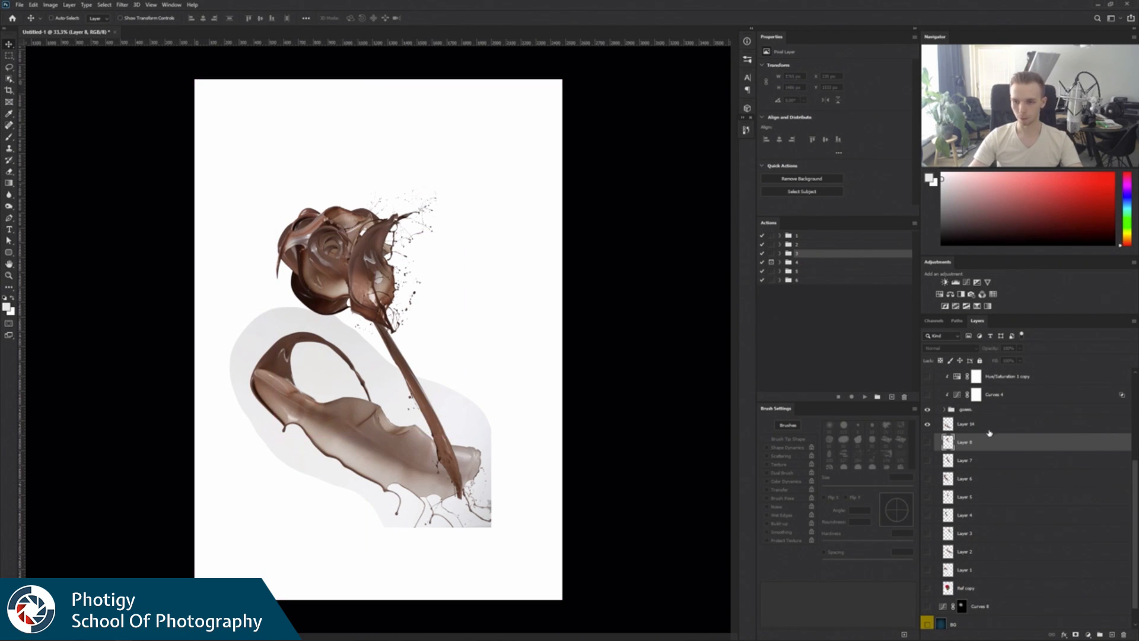
left_click(988, 424)
left_click_drag(355, 471, 369, 500)
key("ctrl+t")
left_click_drag(520, 394, 546, 376)
key("Return")
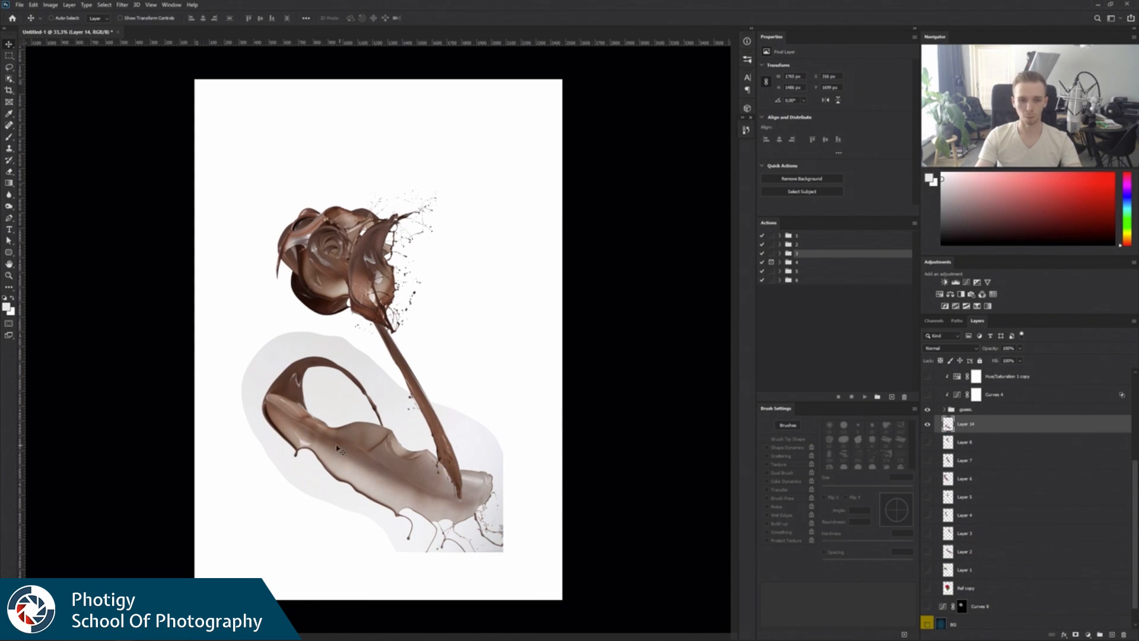
Examine the surface and edges of the copied chocolate splash up close.
key("z")
left_click_drag(340, 450, 398, 442)
left_click(406, 466, "alt")
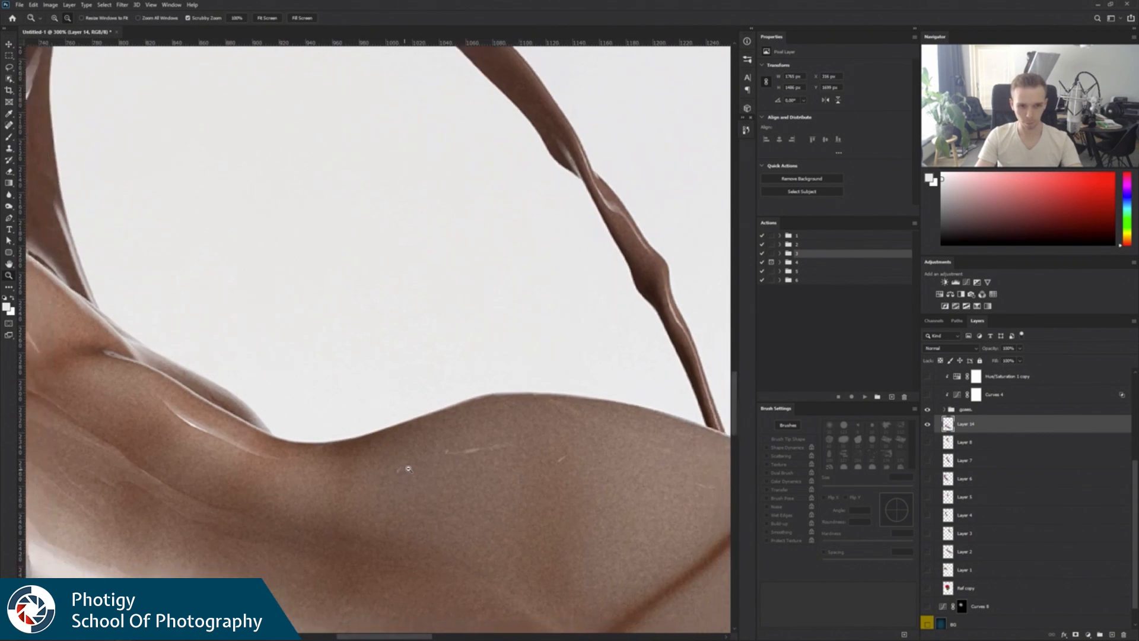
left_click(409, 468, "alt")
left_click(414, 466, "alt")
left_click(417, 466, "alt")
left_click(417, 465, "alt")
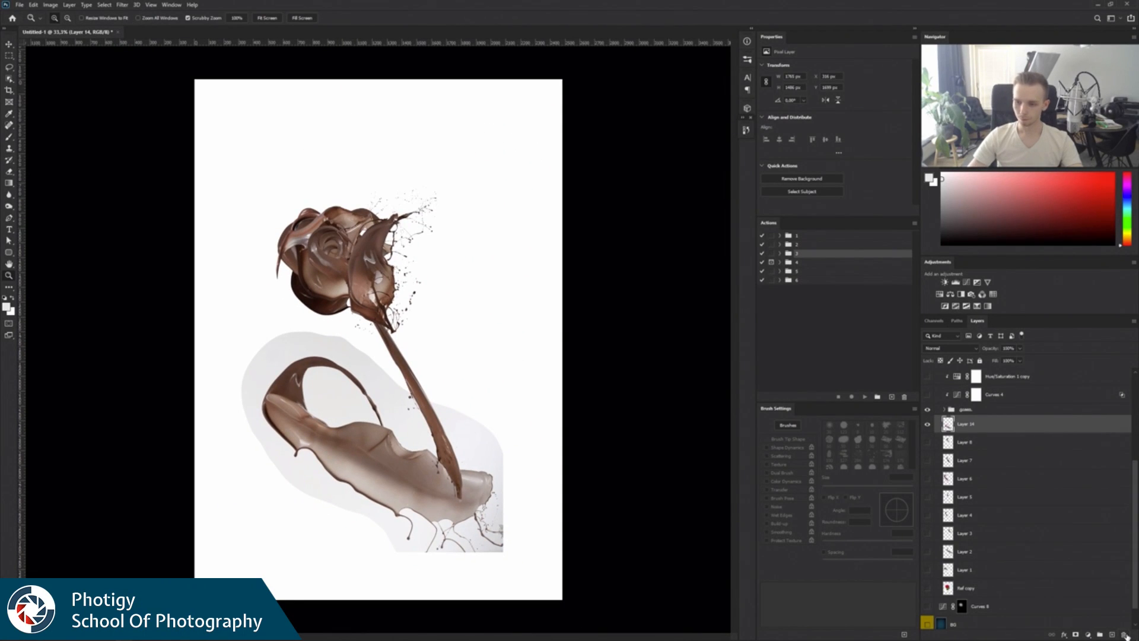
left_click(1125, 635)
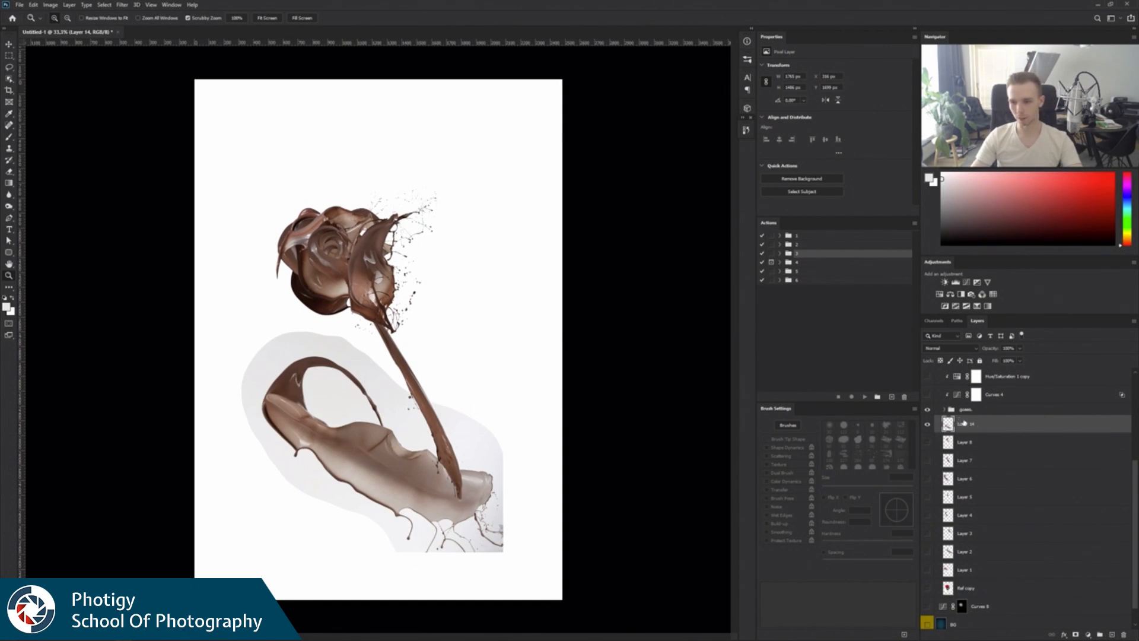
Place the copied splash layer above the Splashes group, hide that group, and move the splash up on the canvas.
mouse_move(1005, 430)
left_mouse_down()
mouse_move(1018, 362)
mouse_move(1002, 440)
left_mouse_up()
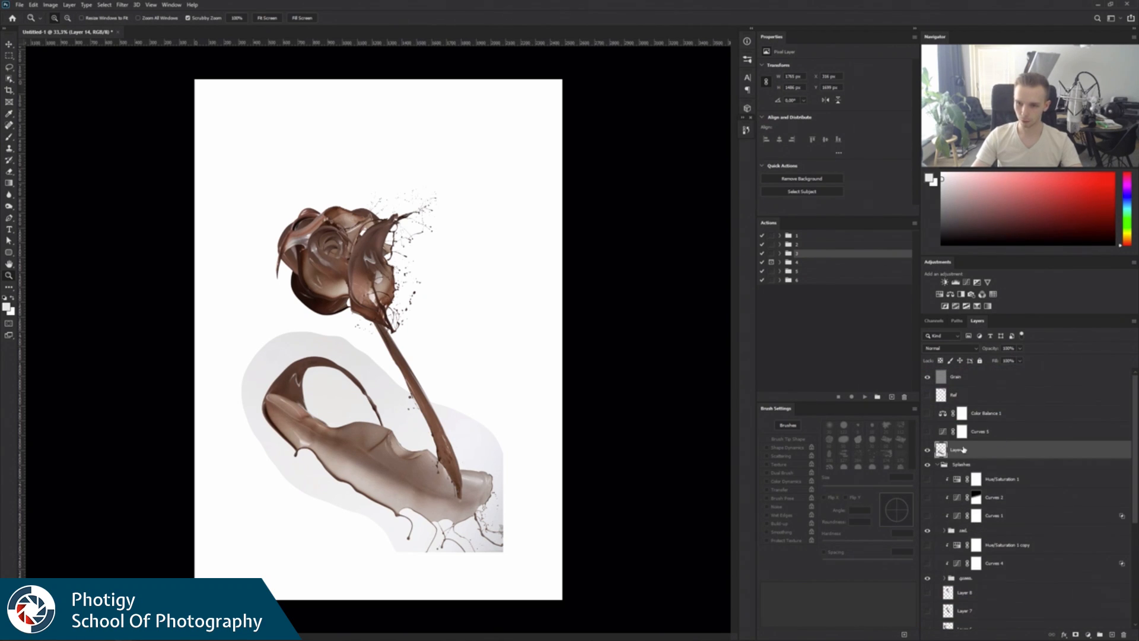
left_click(927, 466)
key("v")
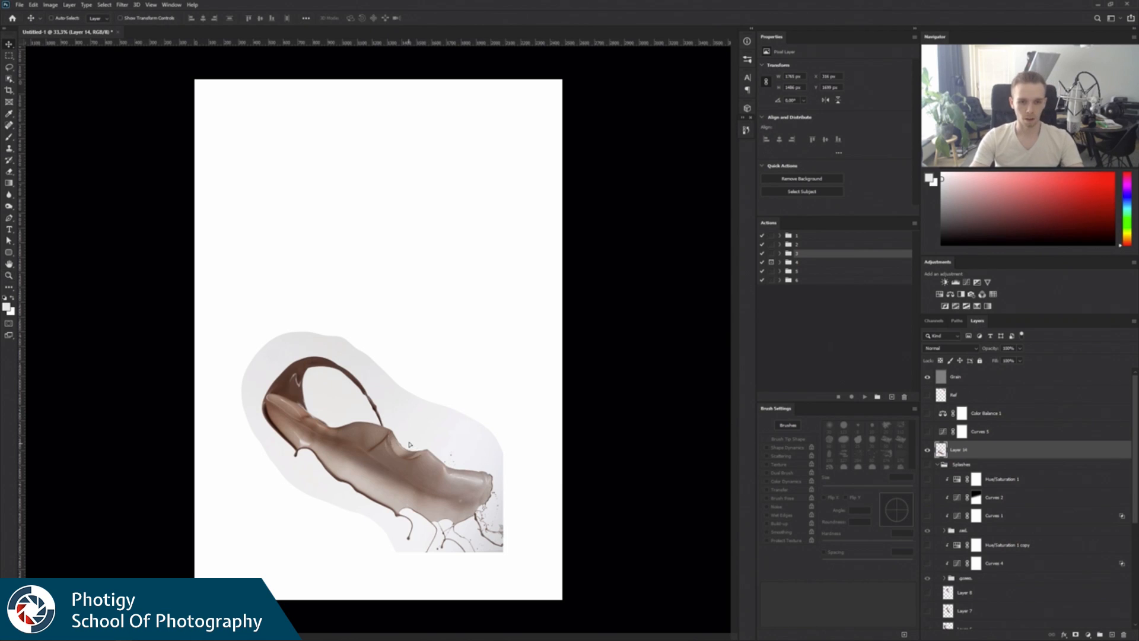
left_click_drag(409, 450, 416, 362)
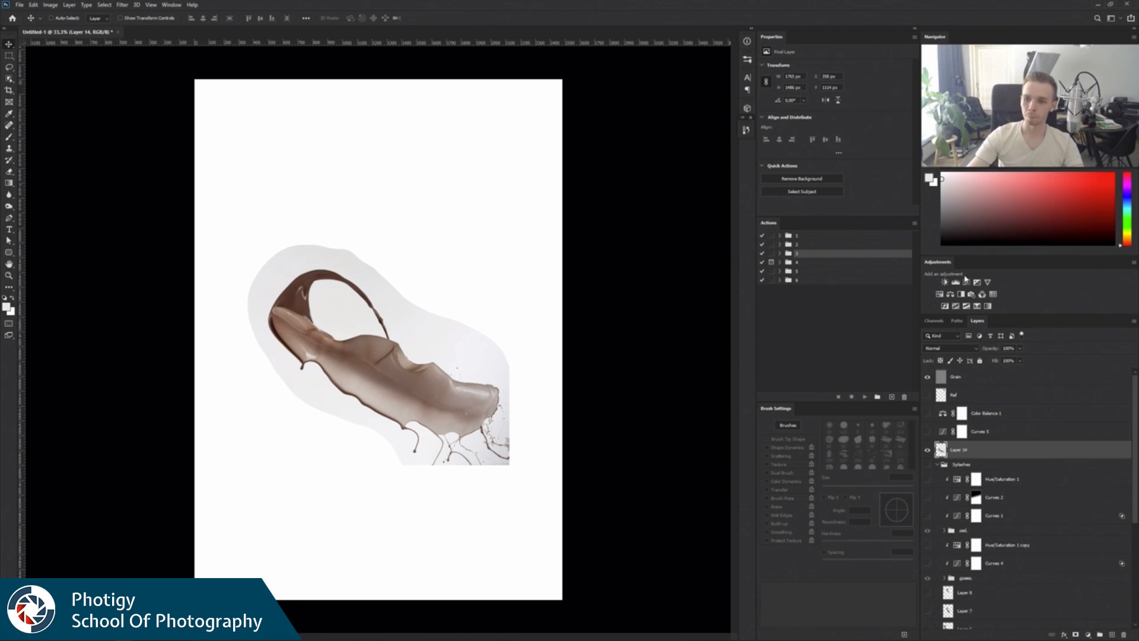
Set the splash layer's blend mode to Multiply to blend away its light background.
left_click(956, 353)
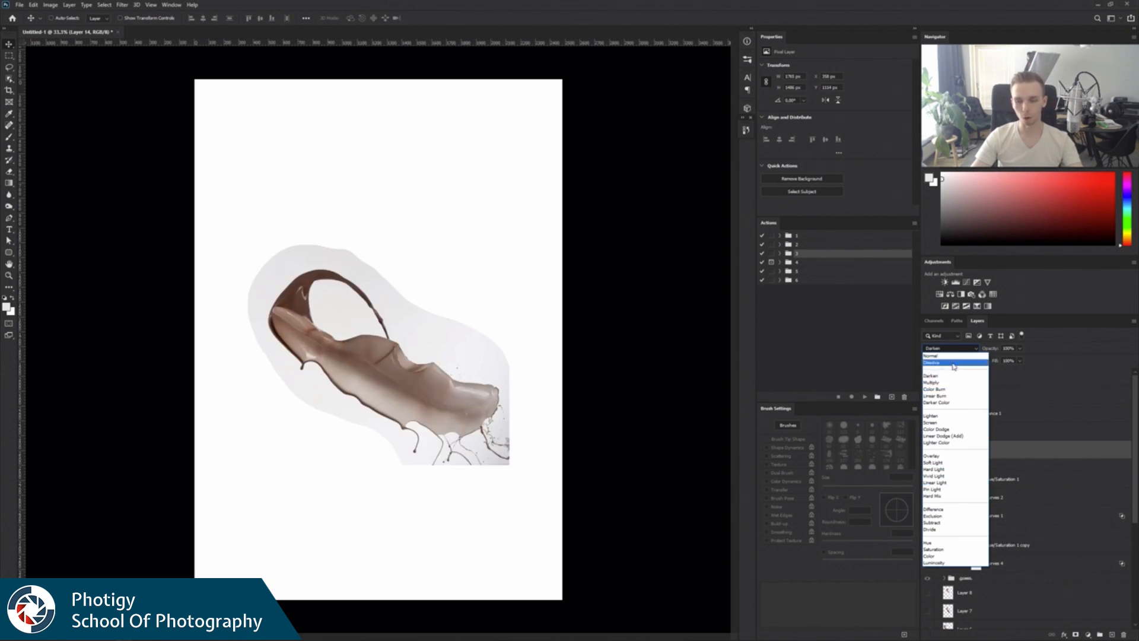
left_click(932, 355)
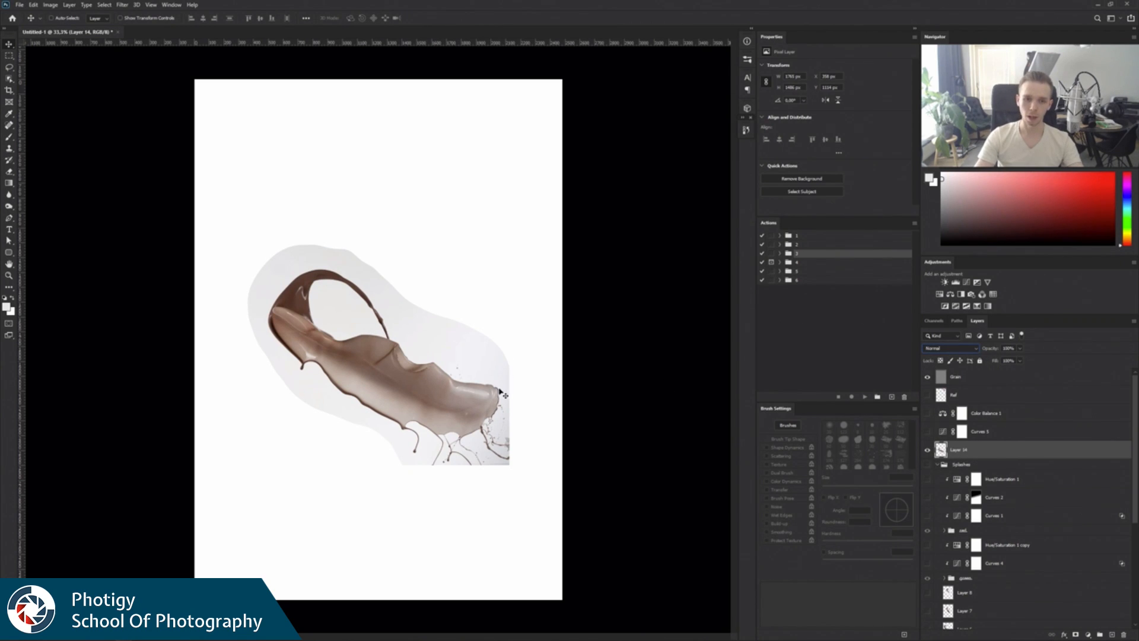
left_click(969, 349)
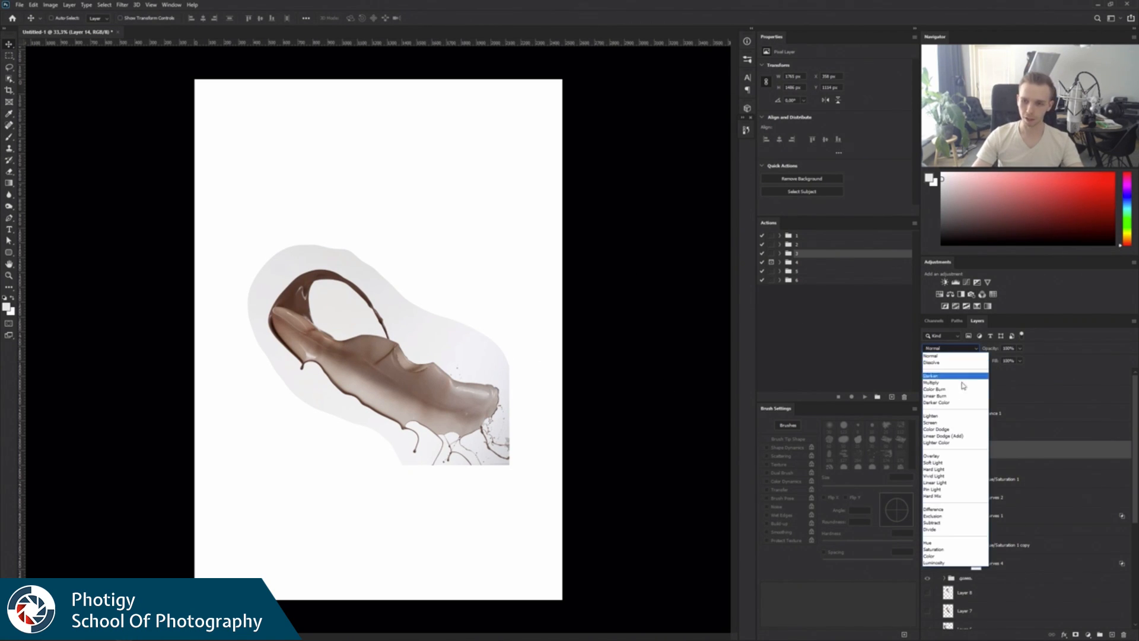
left_click(956, 385)
left_click(961, 350)
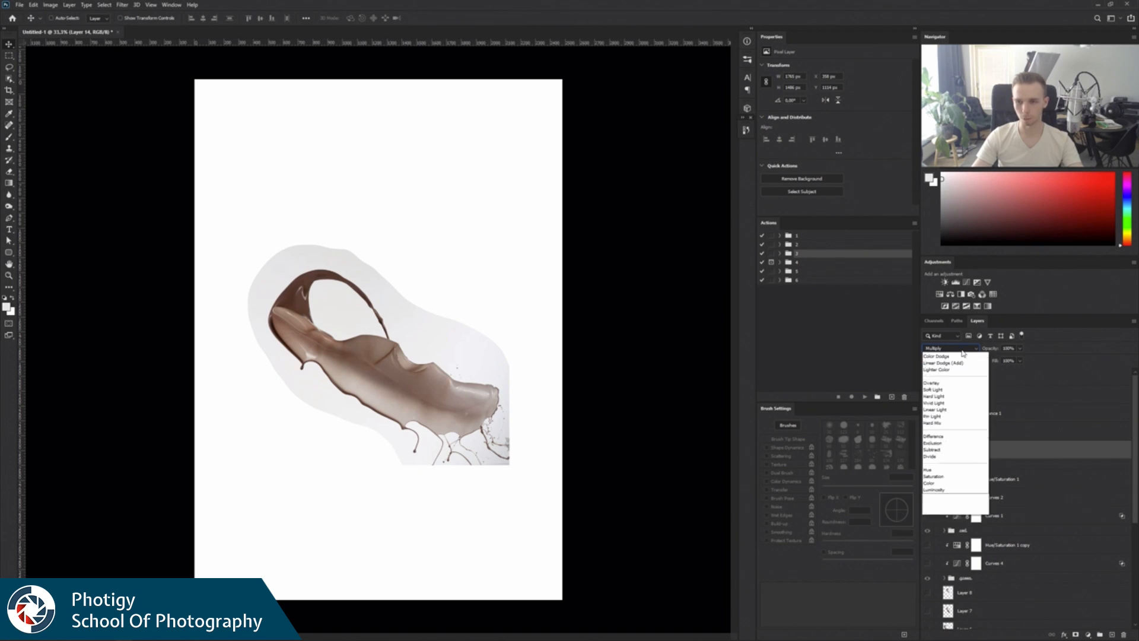
left_click(958, 383)
Show the dark blue BG layer behind the splash.
scroll(1084, 535, "down", 5)
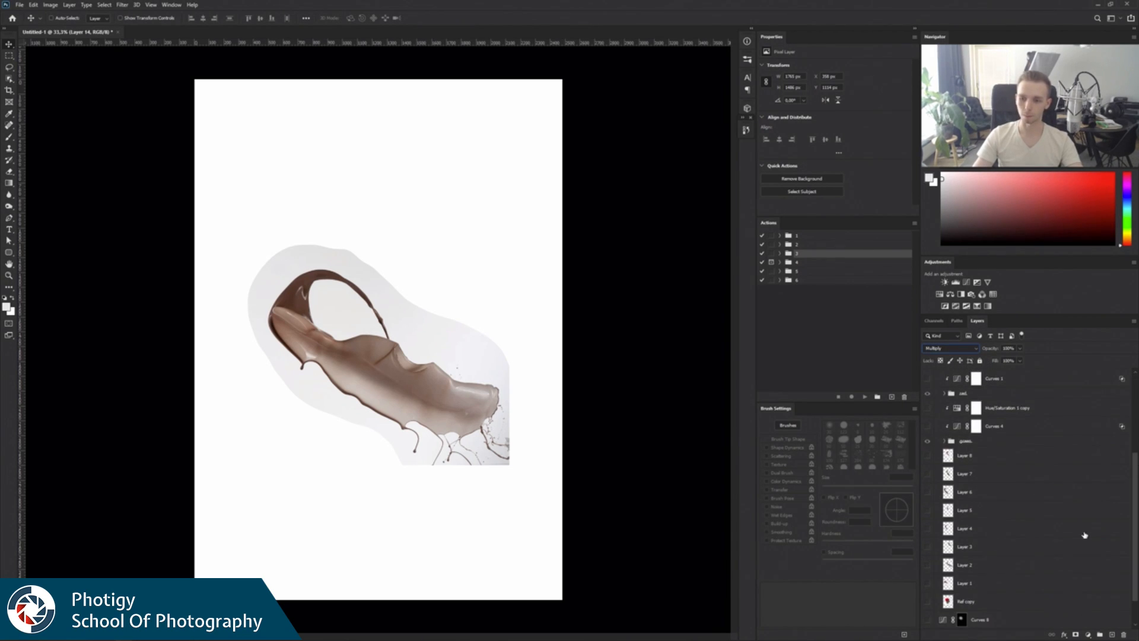
scroll(1084, 536, "down", 1)
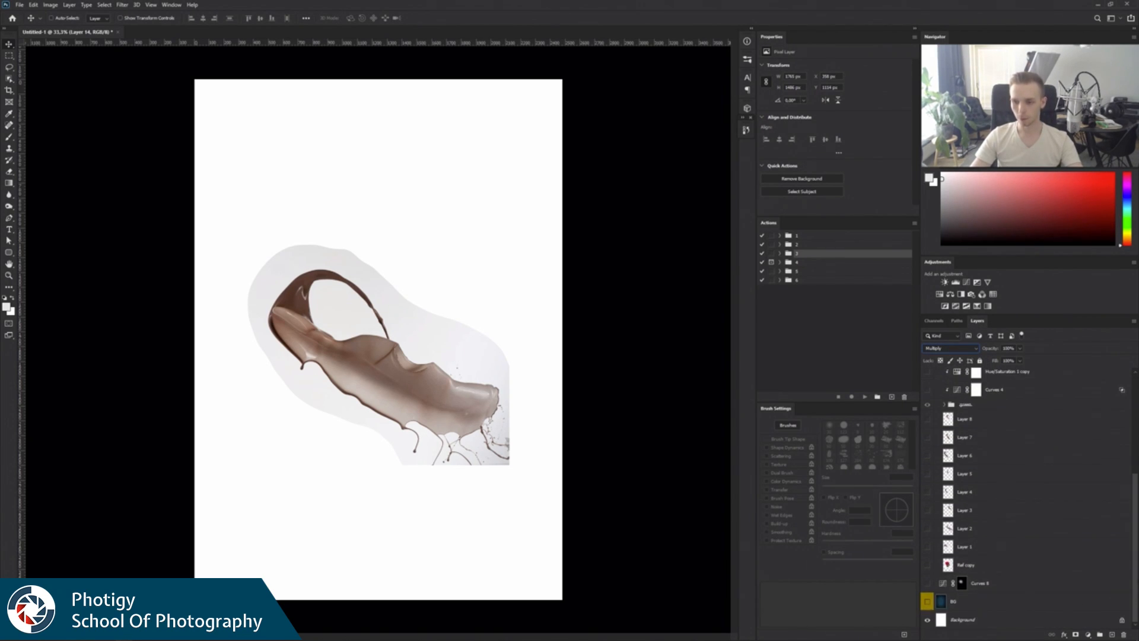
left_click(929, 602)
left_click_drag(1135, 547, 1134, 444)
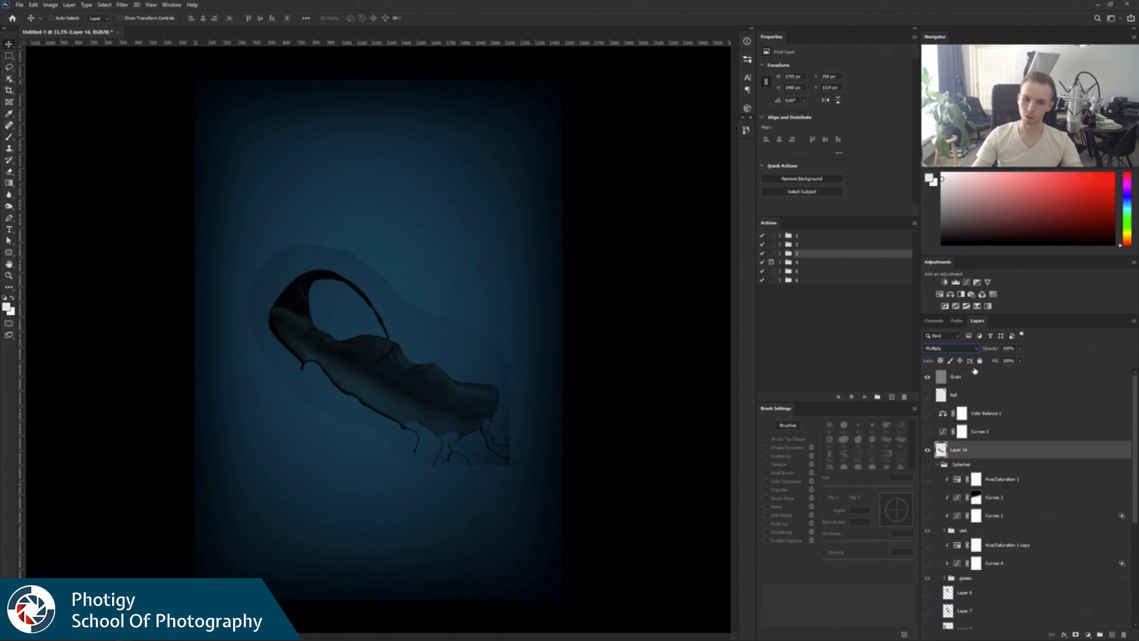
Preview lightening blend modes on the splash layer against the blue background, then return it to Normal.
left_click(949, 349)
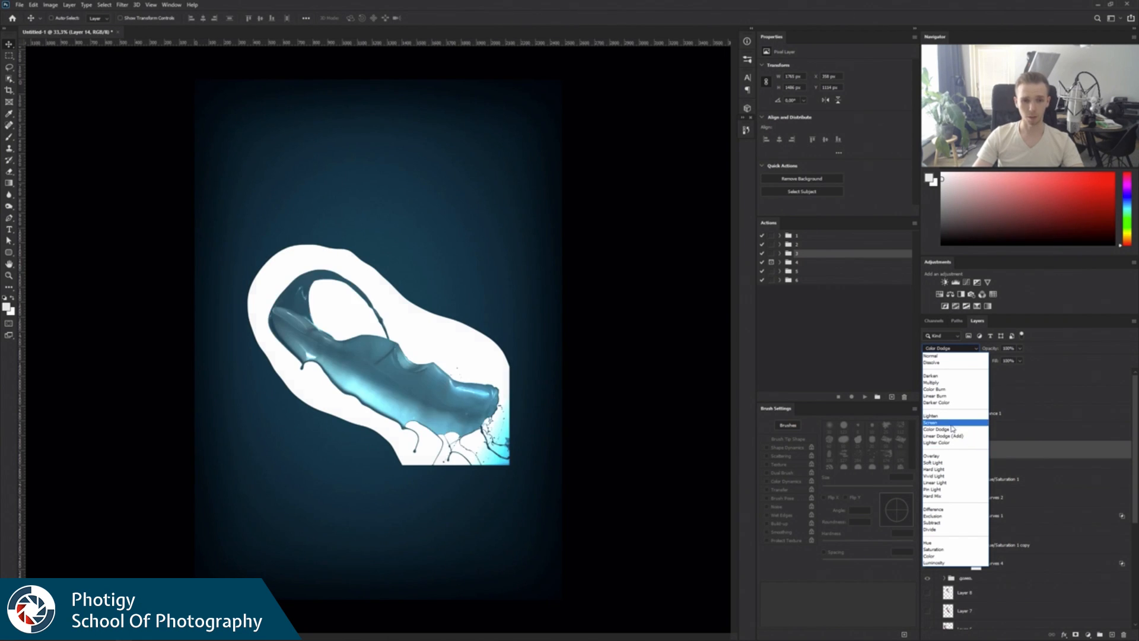
left_click(949, 383)
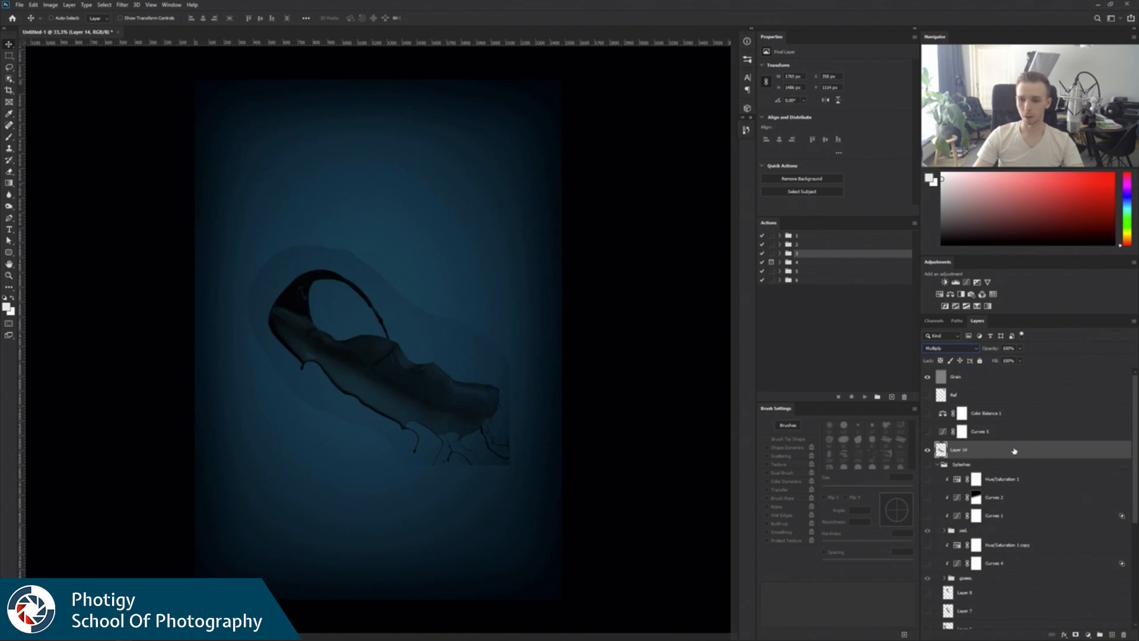
left_click(950, 349)
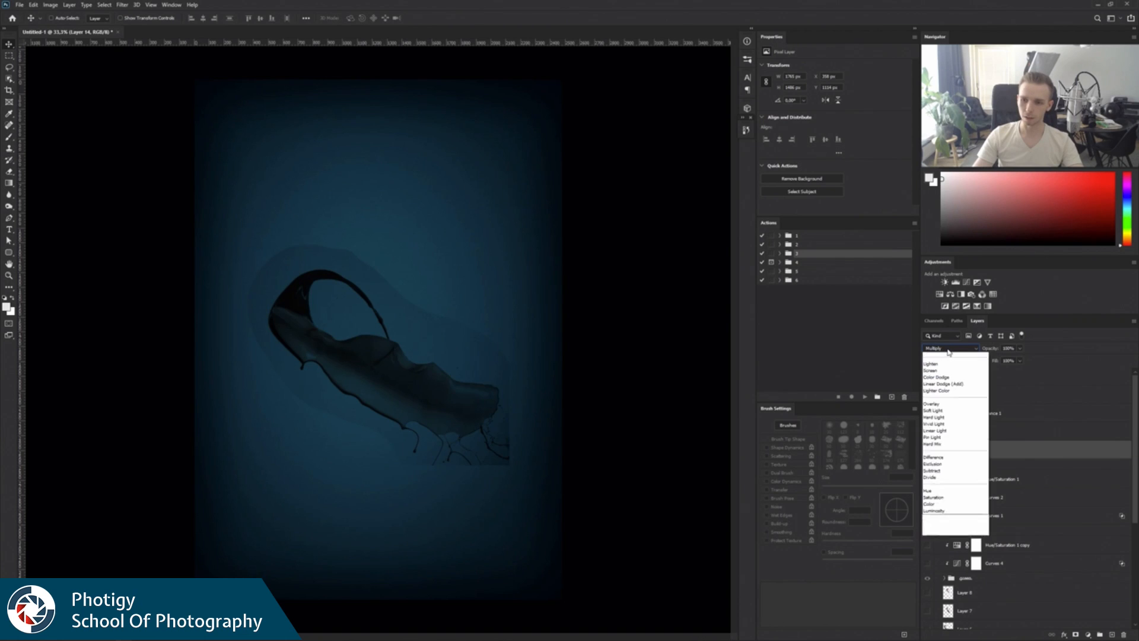
left_click(941, 359)
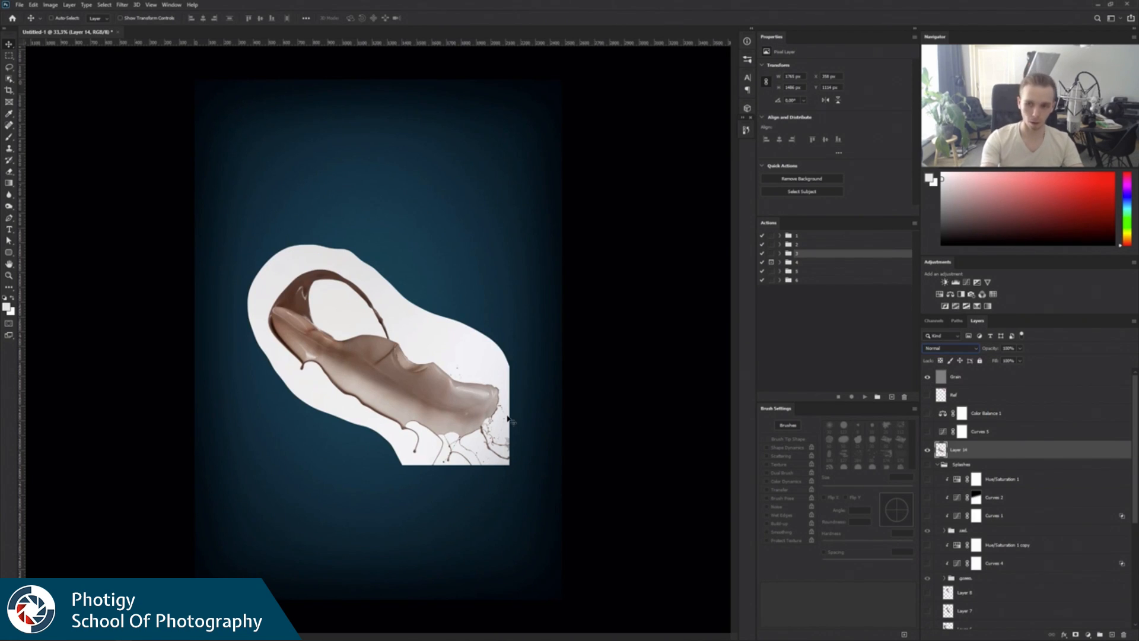
Invert the splash layer's colours and set its blend mode to Screen.
key("ctrl")
key("ctrl+i")
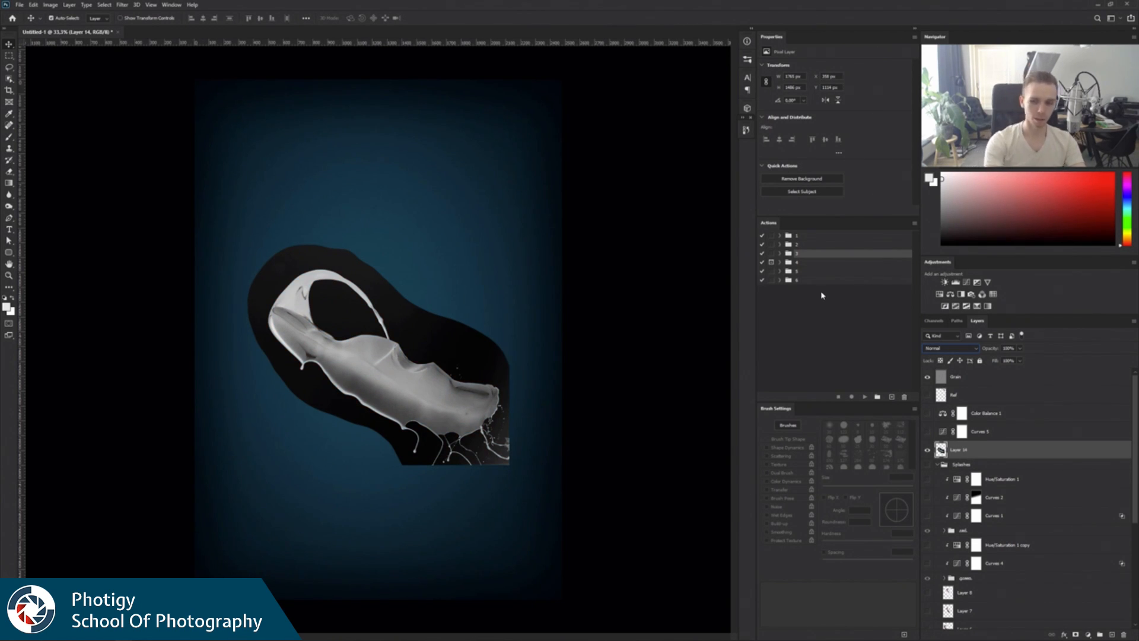
left_click(949, 348)
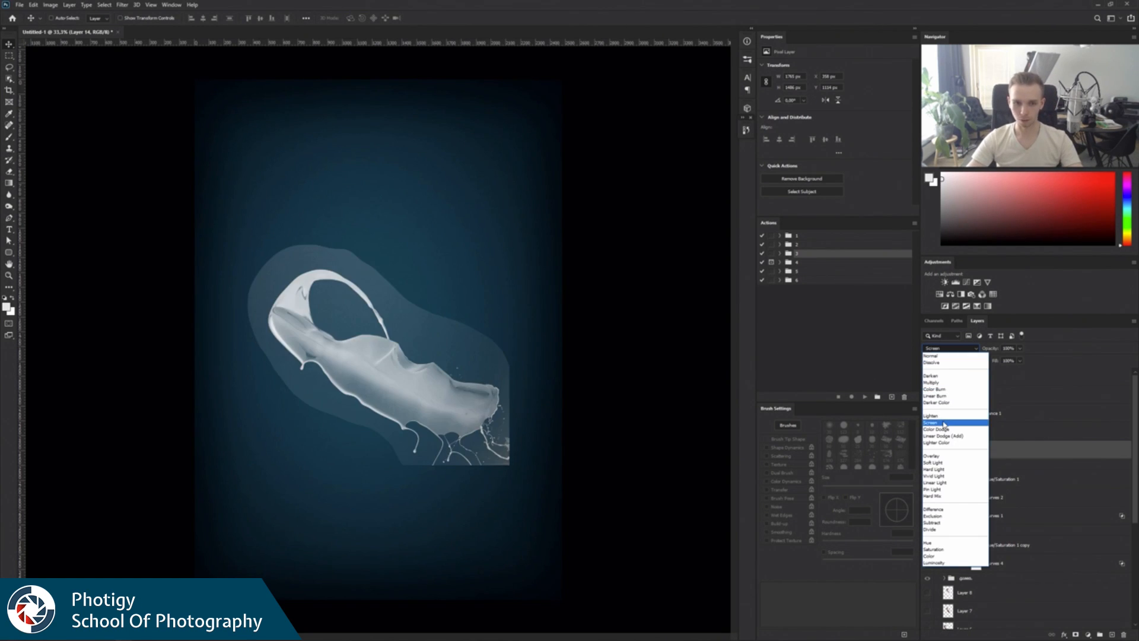
left_click(944, 424)
Raise the inverted splash layer's black input level to about 37 with Levels to remove its background halo.
key("ctrl+l")
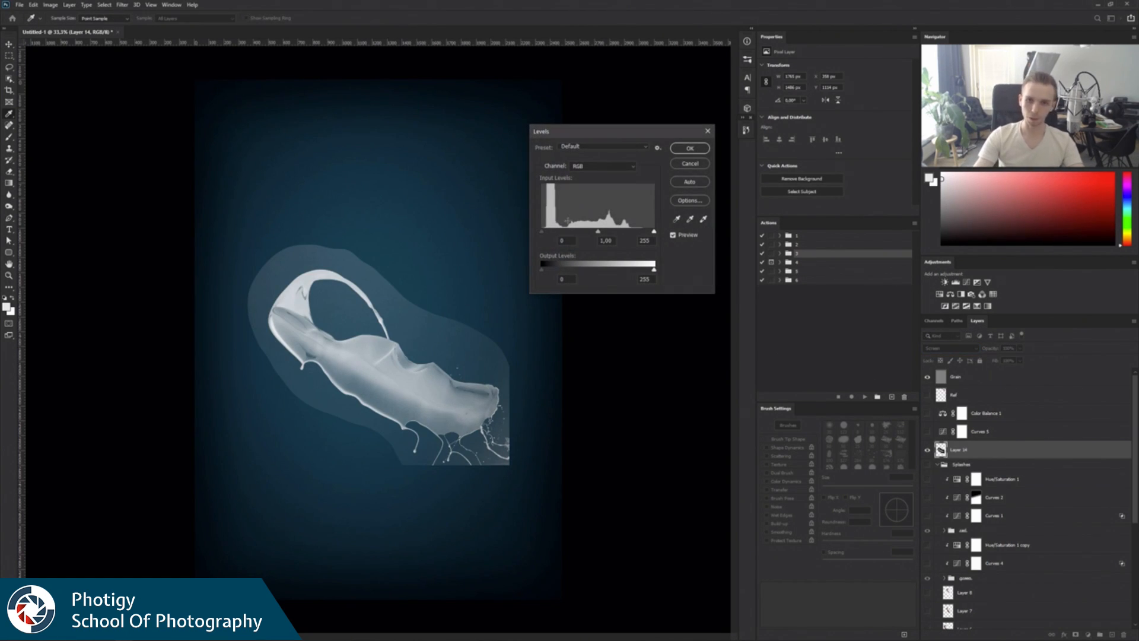
left_click_drag(542, 232, 555, 232)
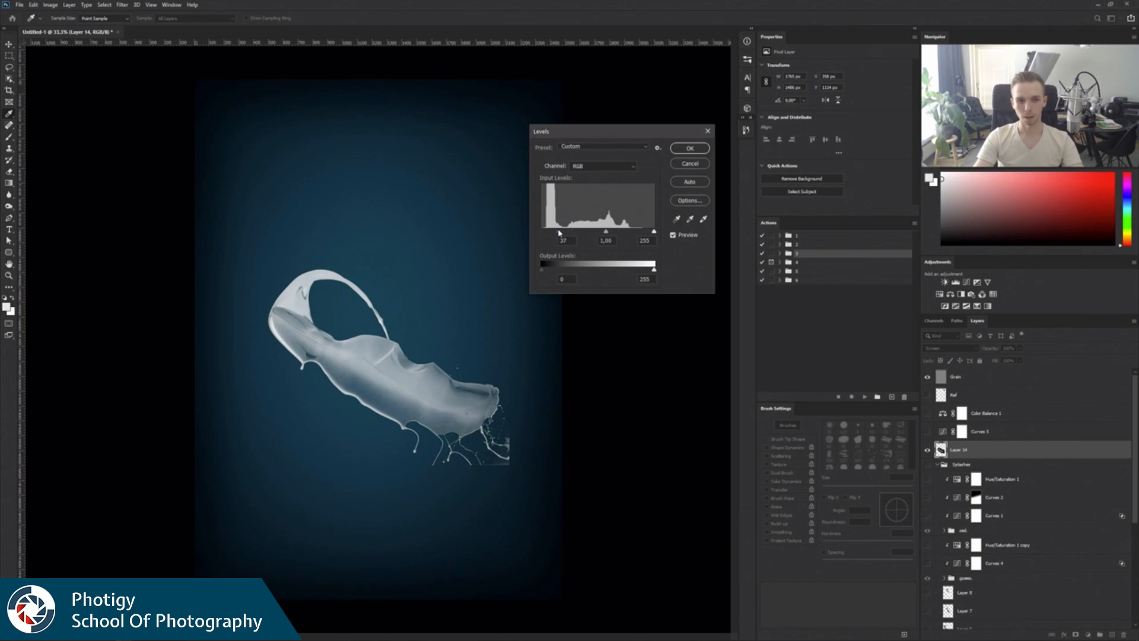
left_click_drag(606, 232, 559, 235)
left_click(679, 153)
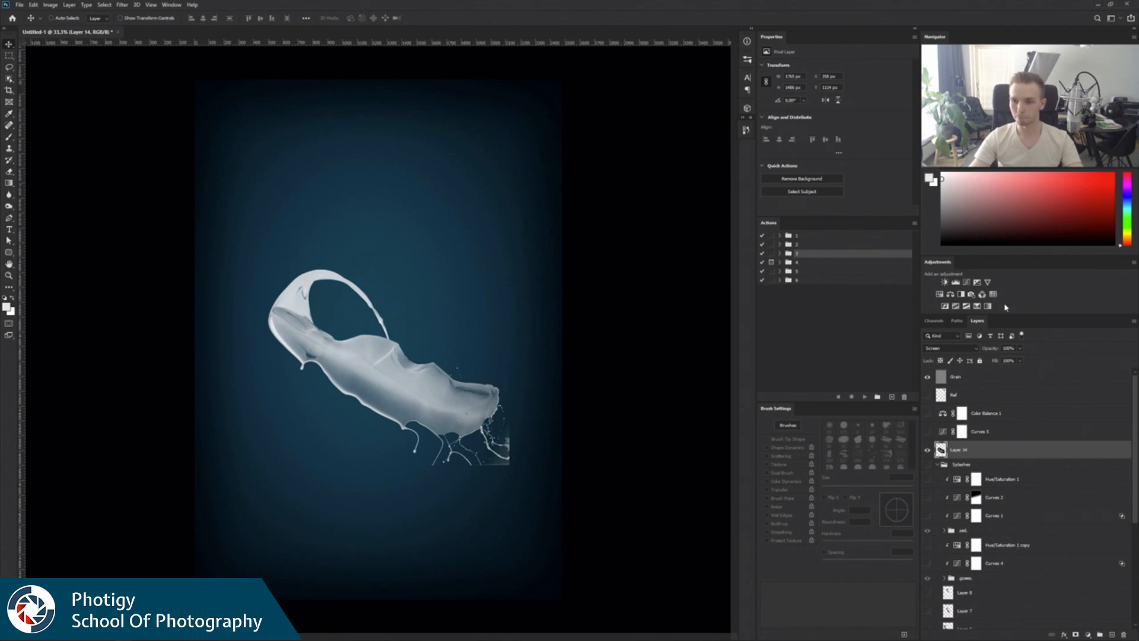
Colorize the splash green with a clipped Hue/Saturation adjustment at saturation 47 and lightness -24, and compare the splash layer hidden and shown.
left_click(939, 294)
key("ctrl+alt+g")
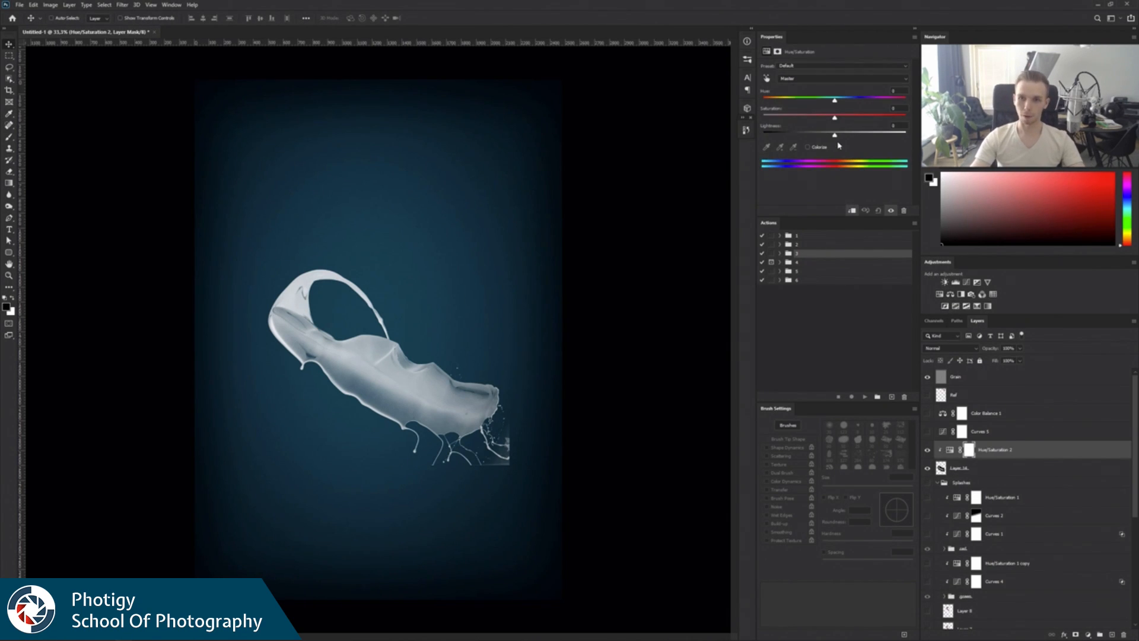
left_click(808, 147)
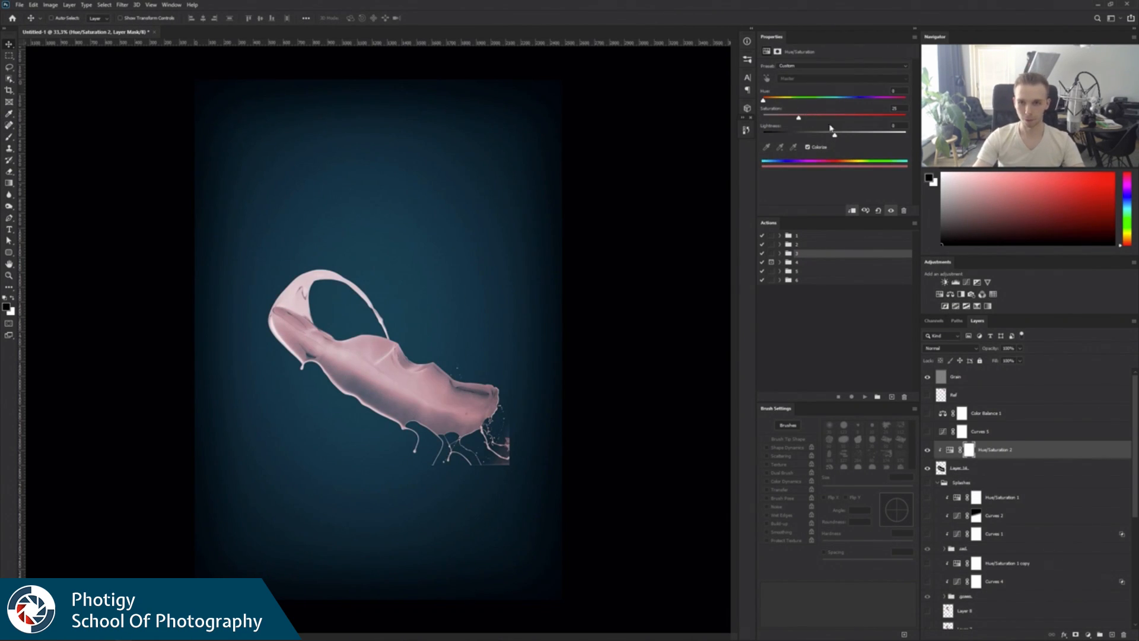
mouse_move(831, 128)
left_mouse_down()
mouse_move(810, 124)
mouse_move(838, 123)
left_mouse_up()
left_click_drag(765, 102, 795, 102)
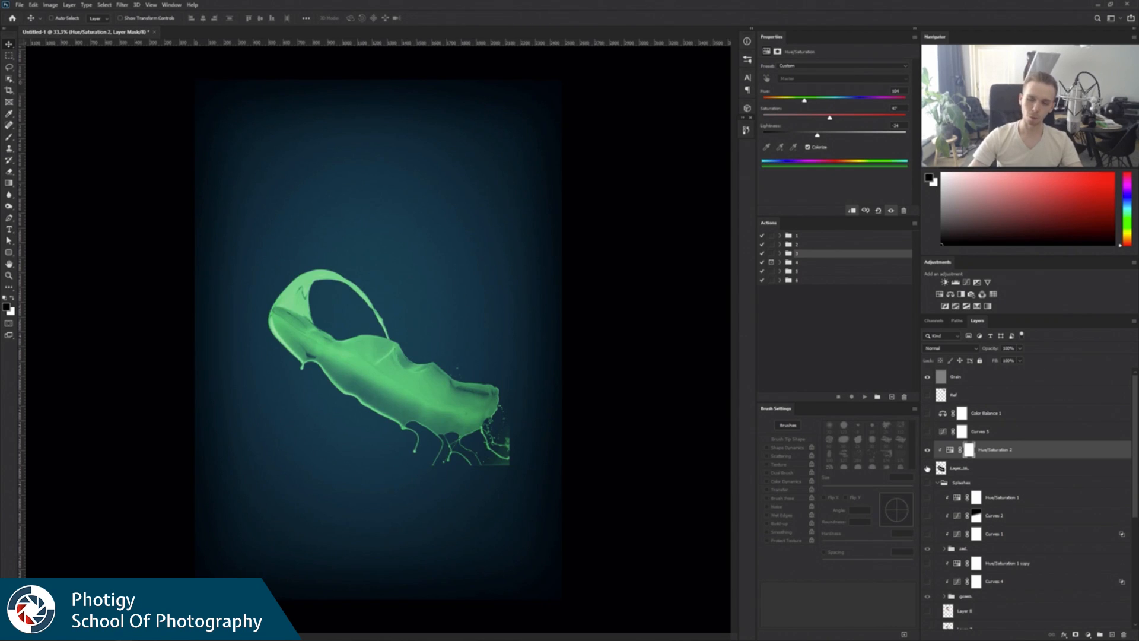
left_click(927, 468)
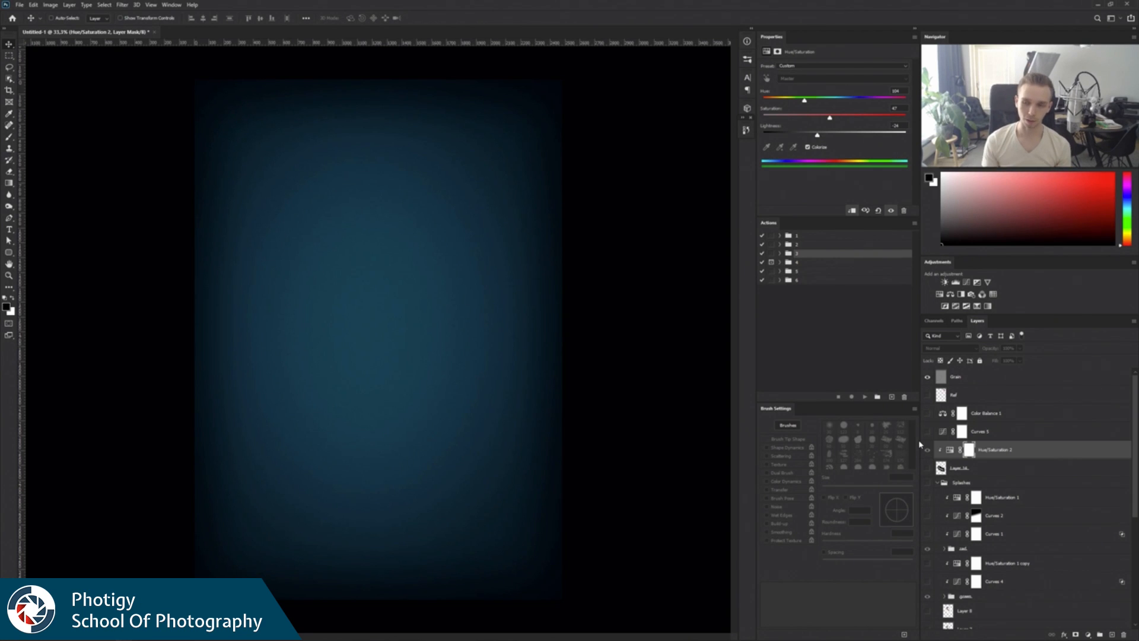
left_click(928, 469)
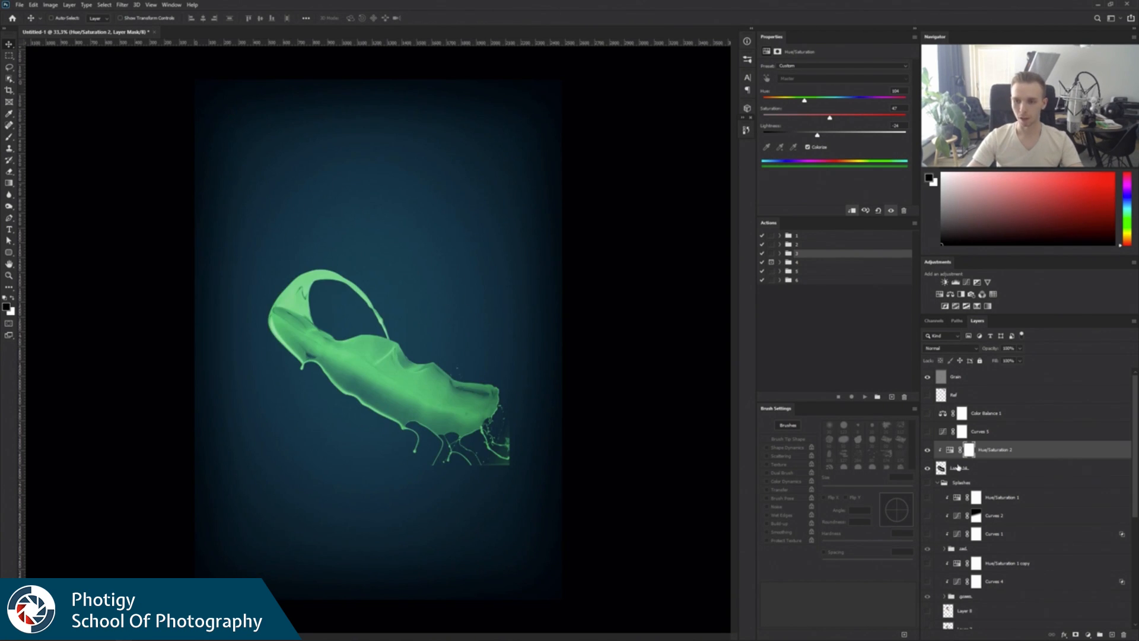
Set the splash layer's blend mode to Linear Dodge (Add) and fine-tune the Hue/Saturation lightness.
left_click(964, 468)
left_click(949, 349)
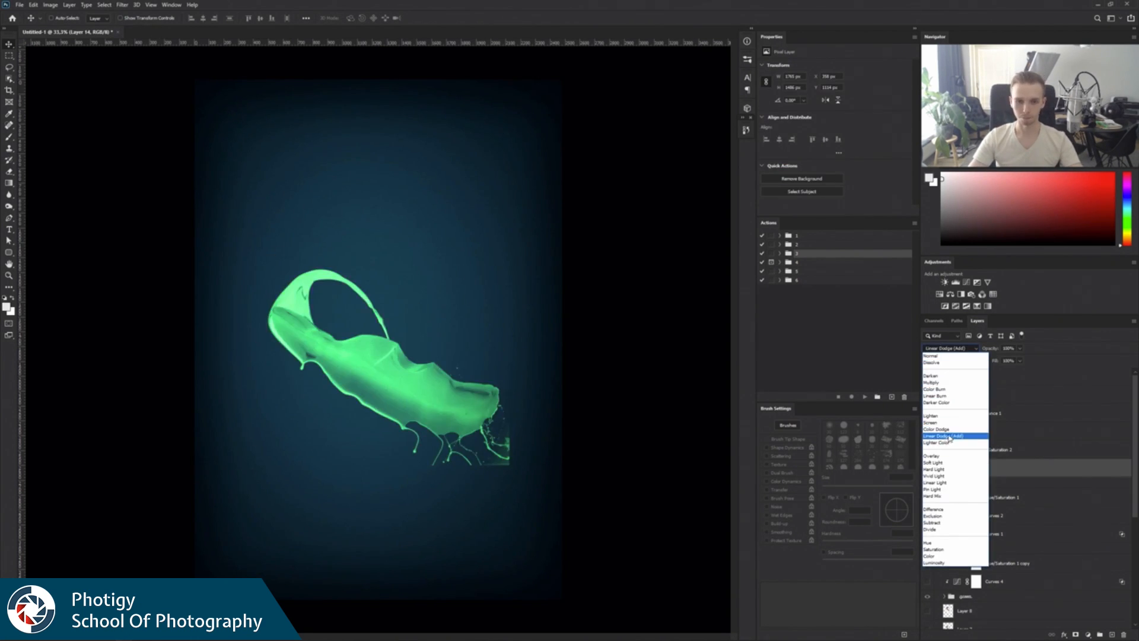
left_click(952, 437)
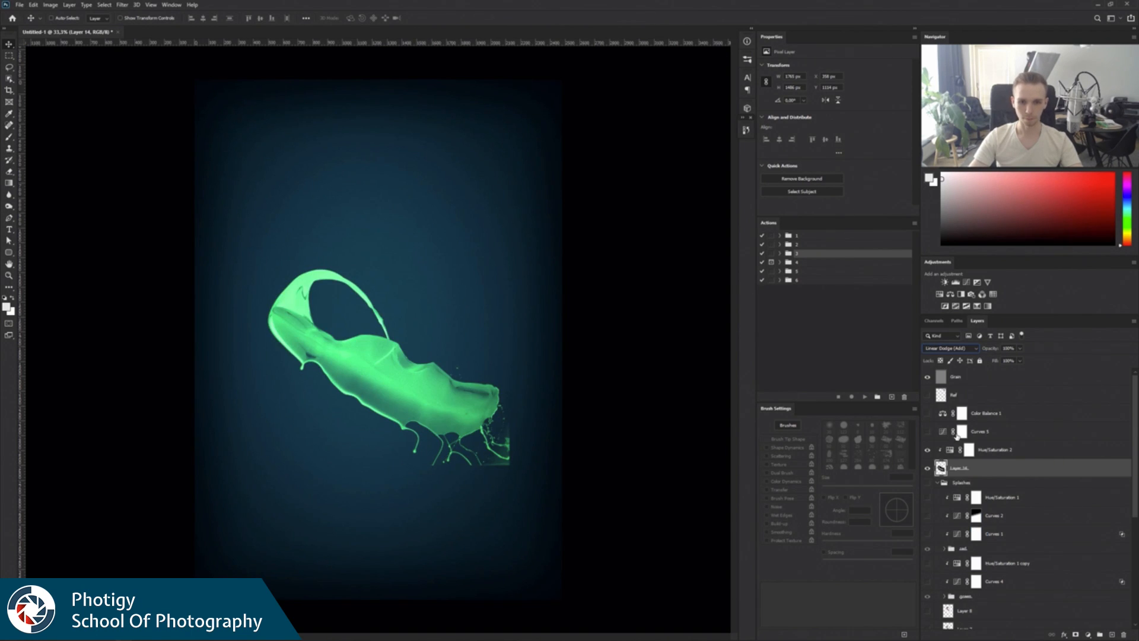
left_click(951, 452)
mouse_move(819, 136)
left_mouse_down()
mouse_move(804, 135)
mouse_move(822, 136)
left_mouse_up()
left_click(982, 470, "shift")
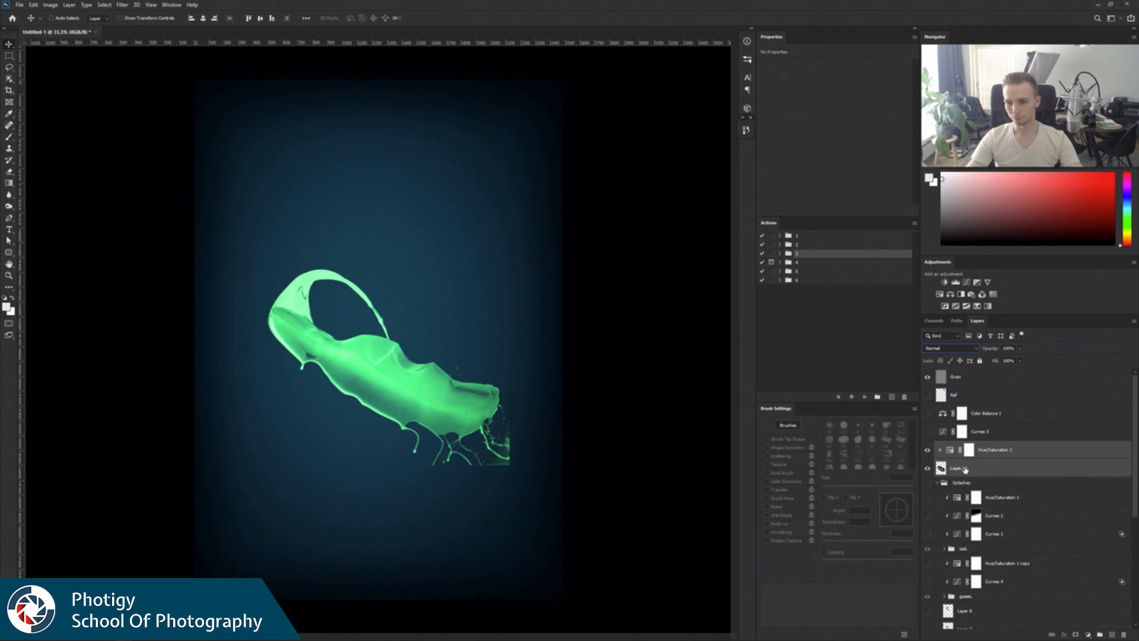
Undo the colorizing, blend mode, Levels and inversion changes made to the splash layer.
key("ctrl+z")
key("ctrl+z")
key("ctrl+z")
key("ctrl+z")
key("ctrl+z")
key("ctrl+z")
key("ctrl+z")
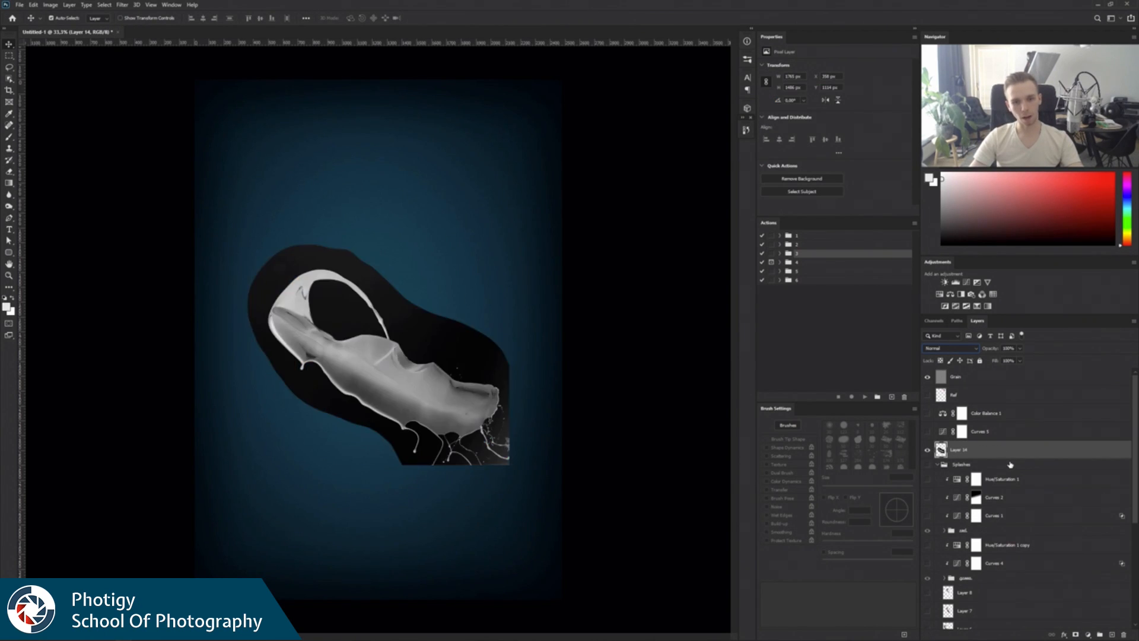
key("ctrl+z")
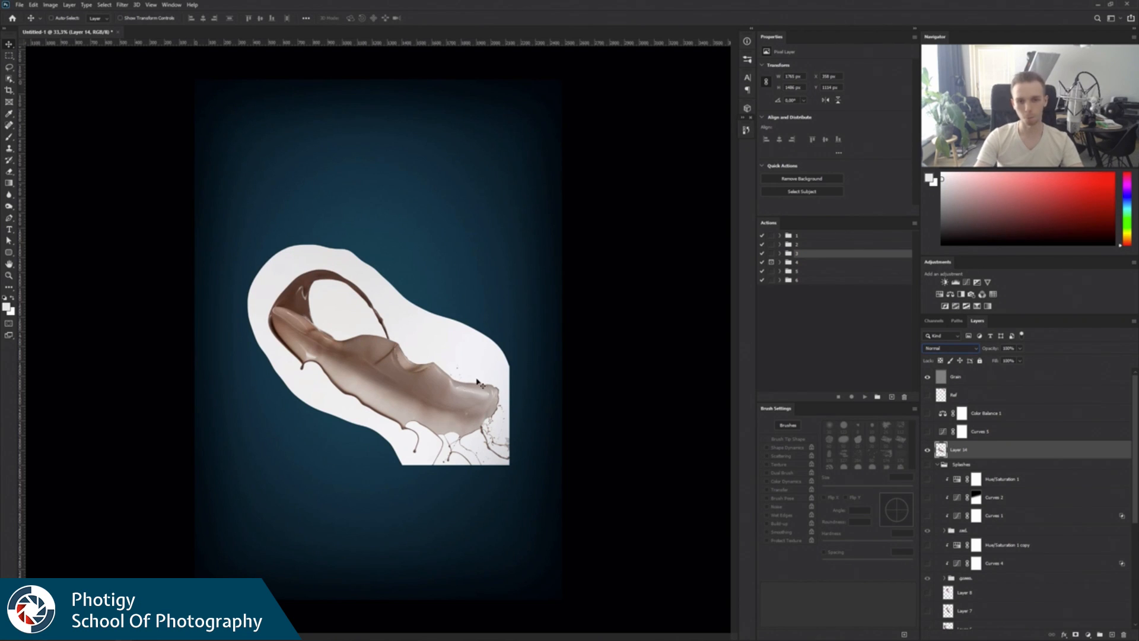
Load the splash layer's outline as a selection and narrow it to its Highlights with Color Range at 28% fuzziness.
left_click(940, 449, "ctrl")
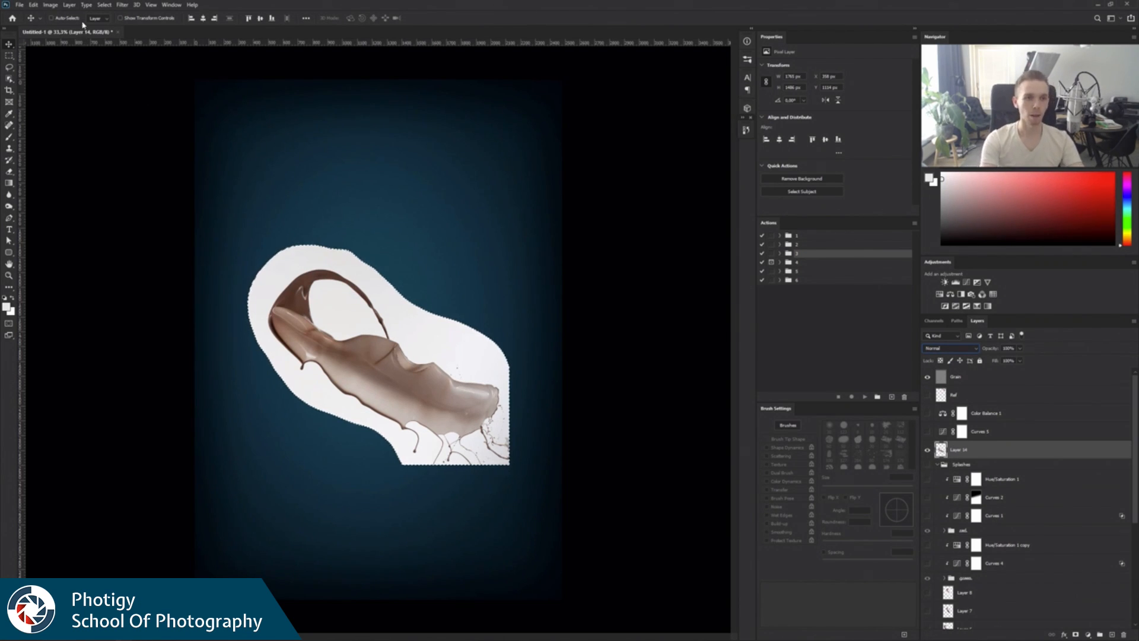
left_click(104, 5)
left_click(131, 92)
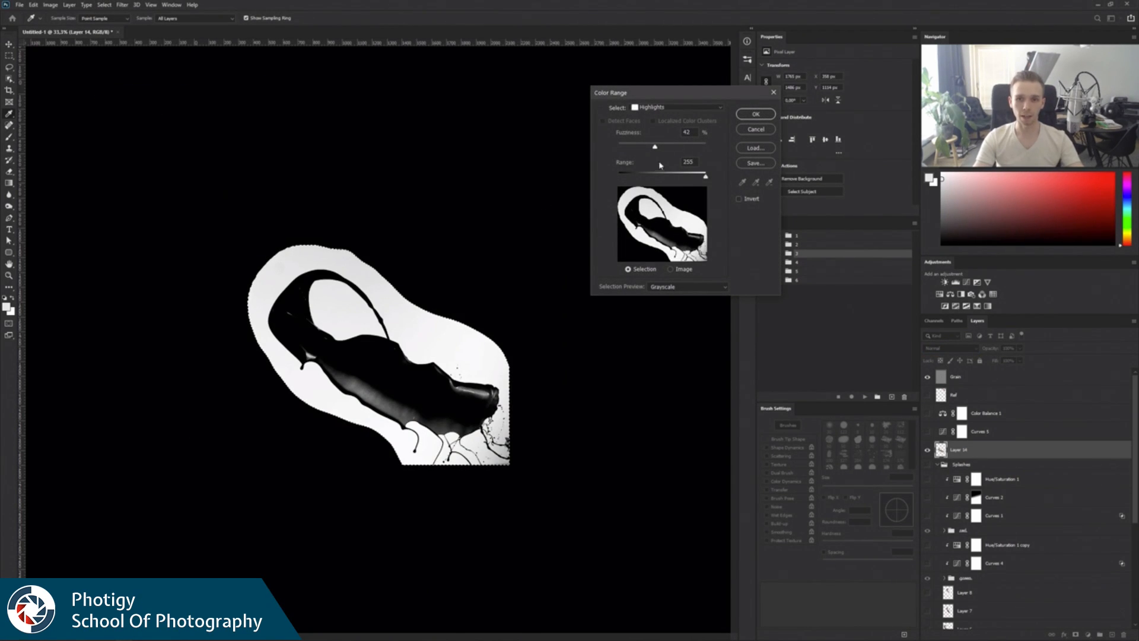
left_click_drag(655, 147, 644, 150)
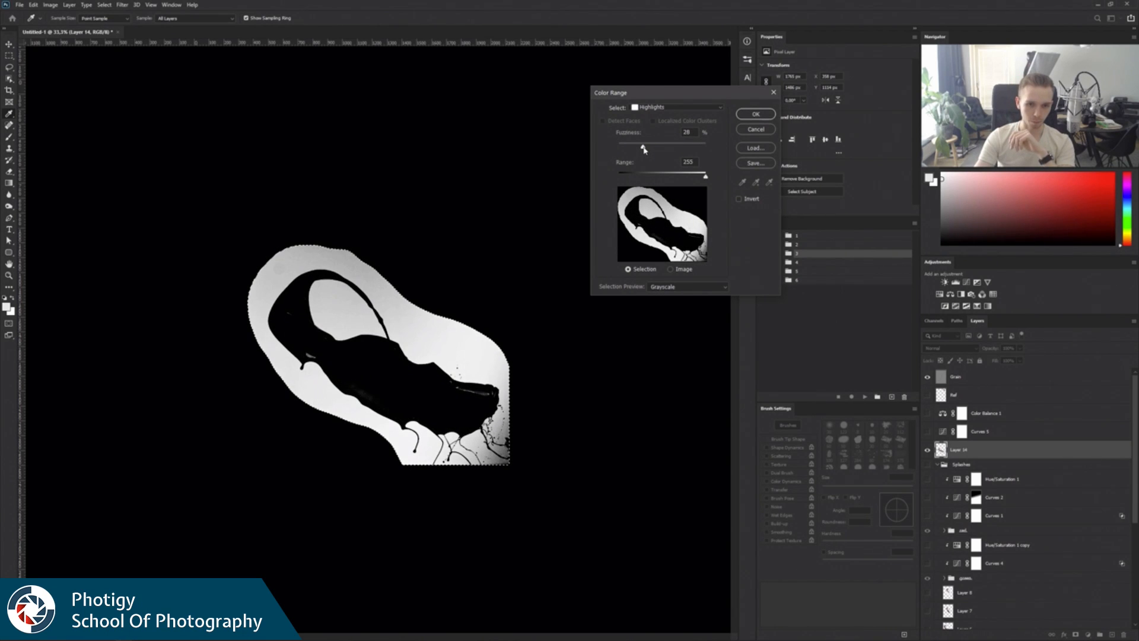
left_click(756, 114)
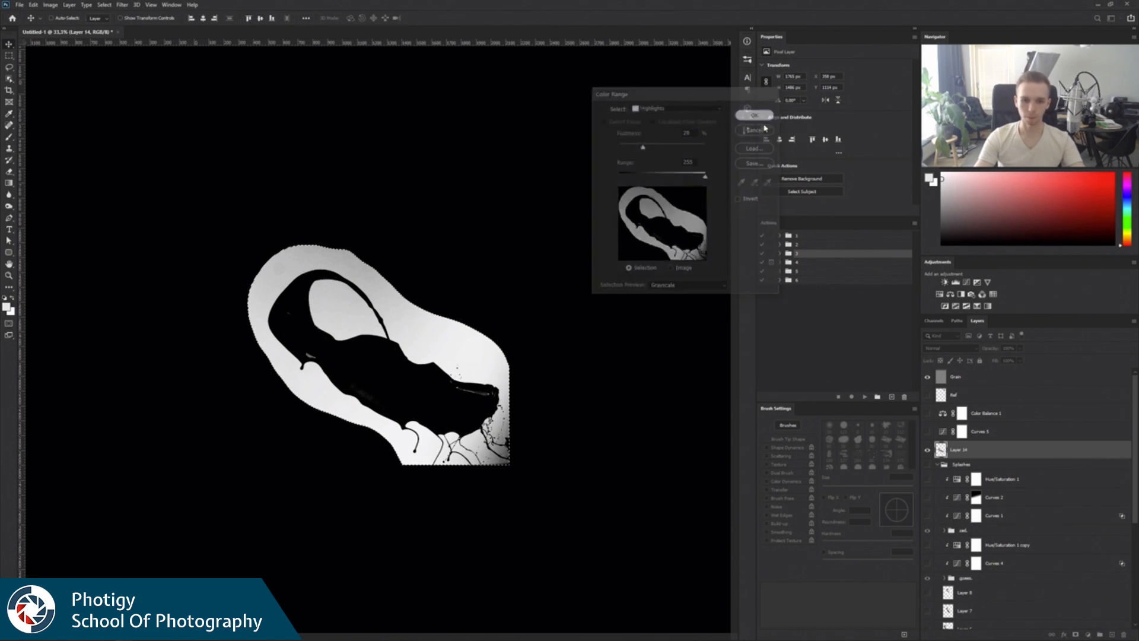
Mask the splash layer from the highlights selection, invert the mask, and increase its contrast with Levels to clear the white background.
left_click(1076, 634)
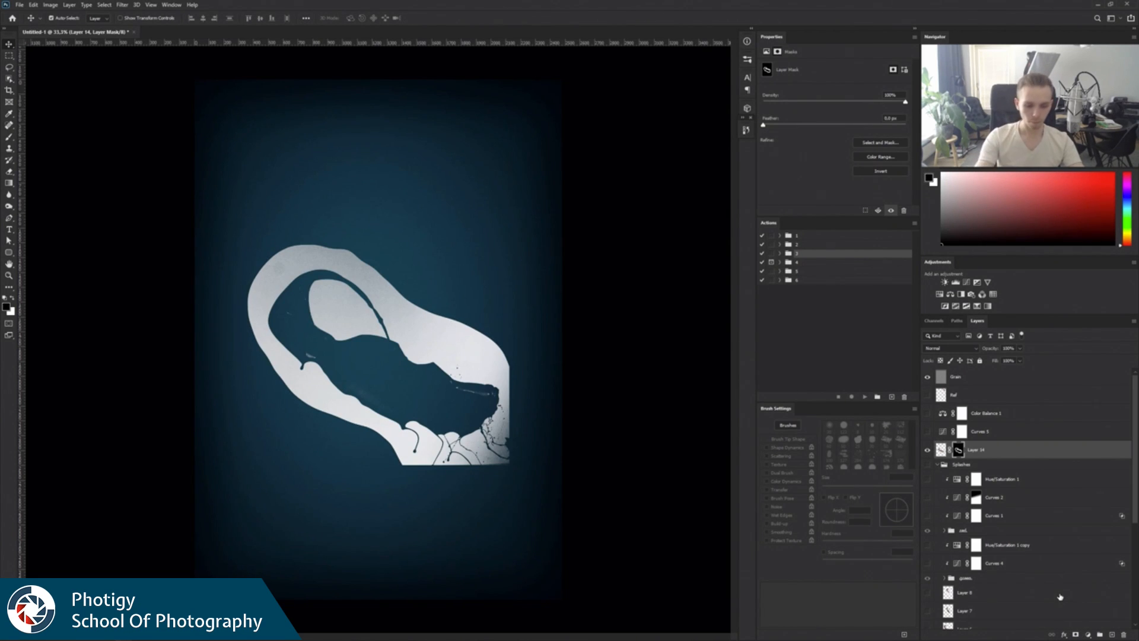
key("ctrl+i")
key("ctrl+l")
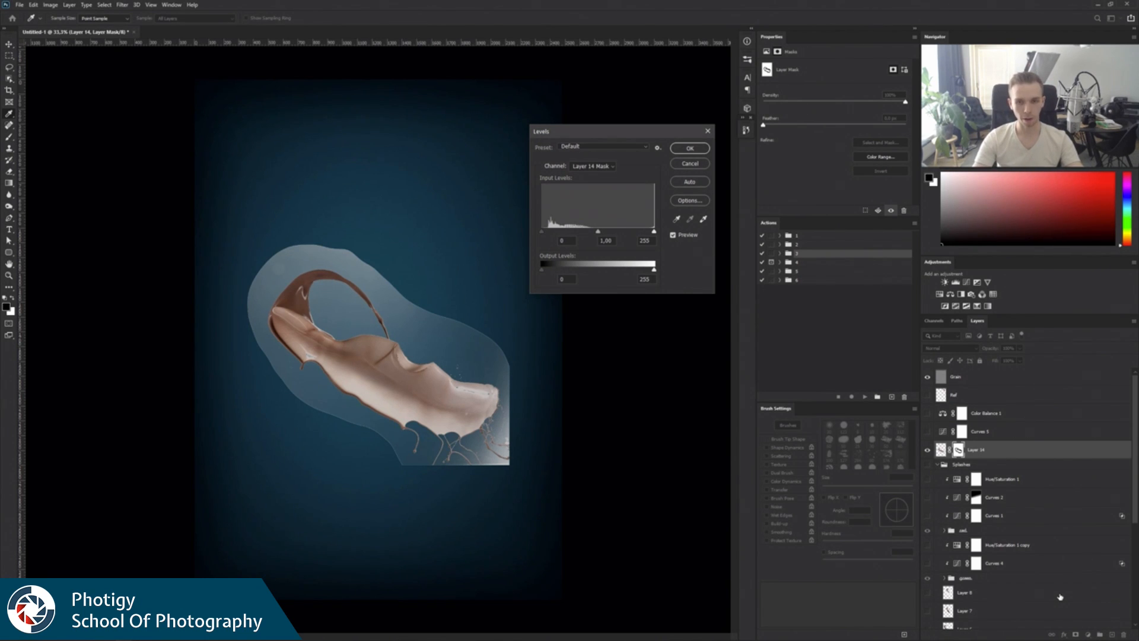
left_click_drag(549, 234, 636, 232)
left_click(699, 150)
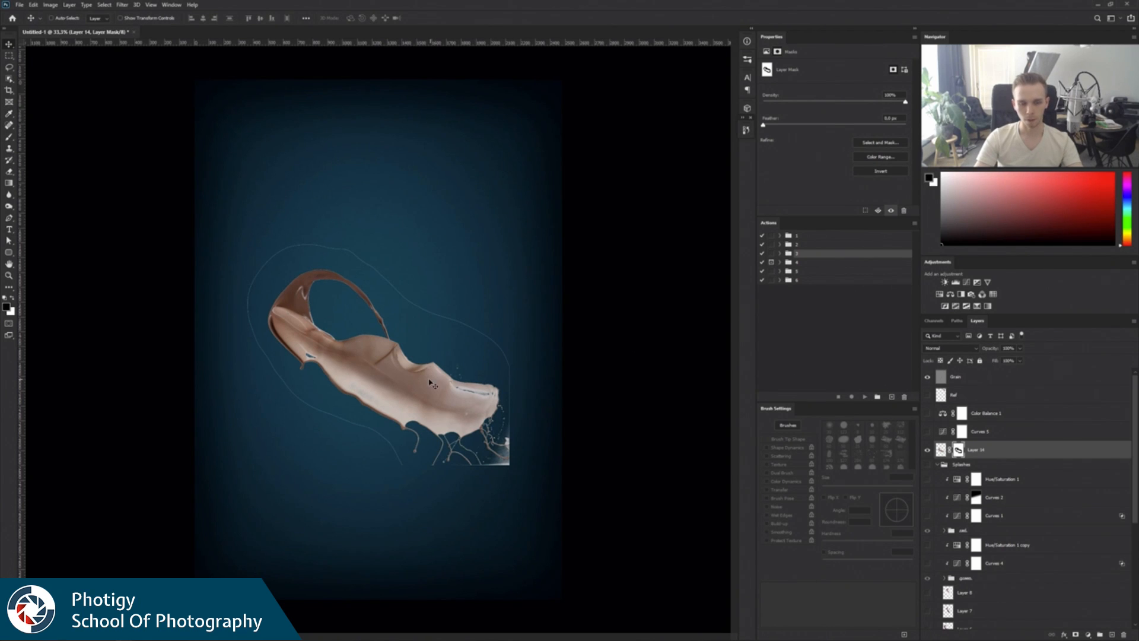
View the splash's layer mask on its own and whiten the grey streak at the splash's lower-right end with the Dodge tool on Highlights.
left_click(959, 452, "alt")
key("z")
left_click(324, 356)
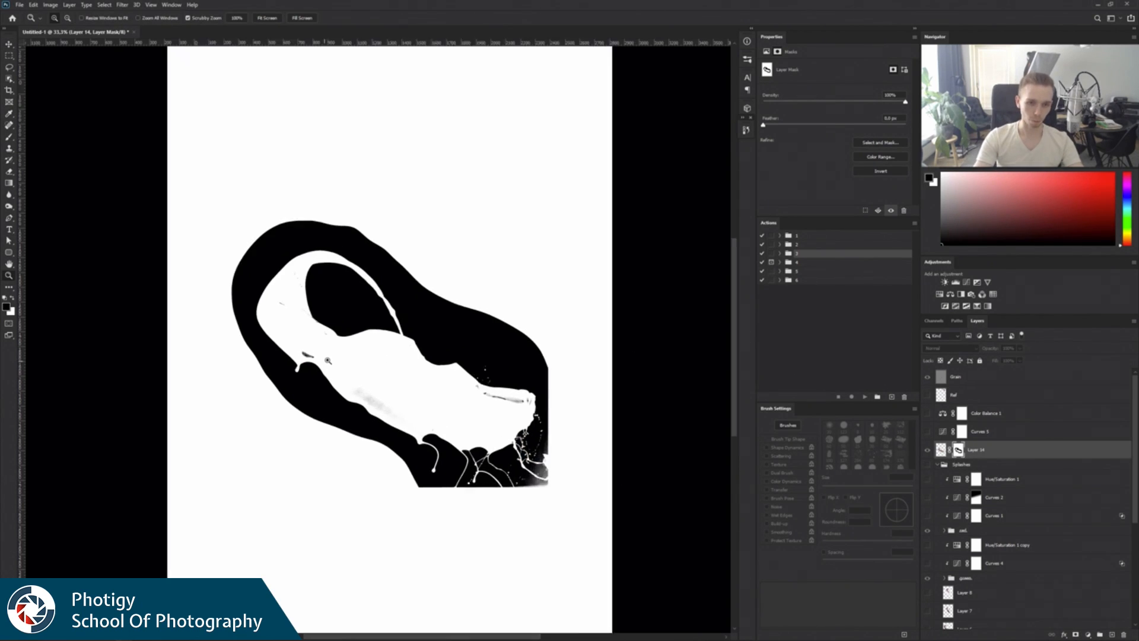
left_click(8, 205)
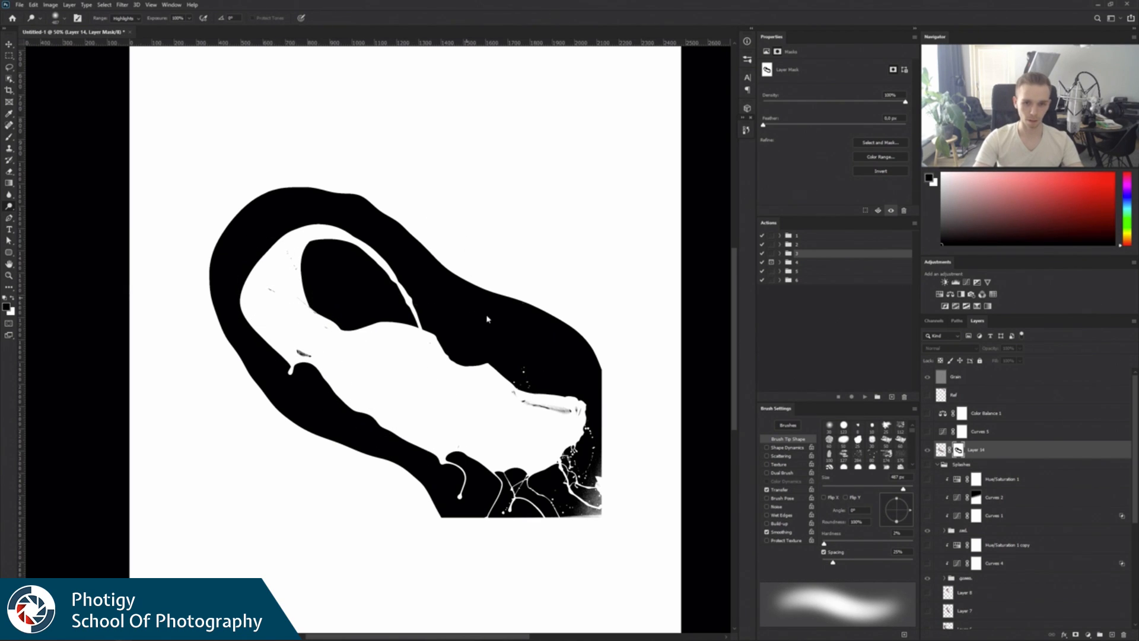
left_click_drag(522, 390, 560, 420)
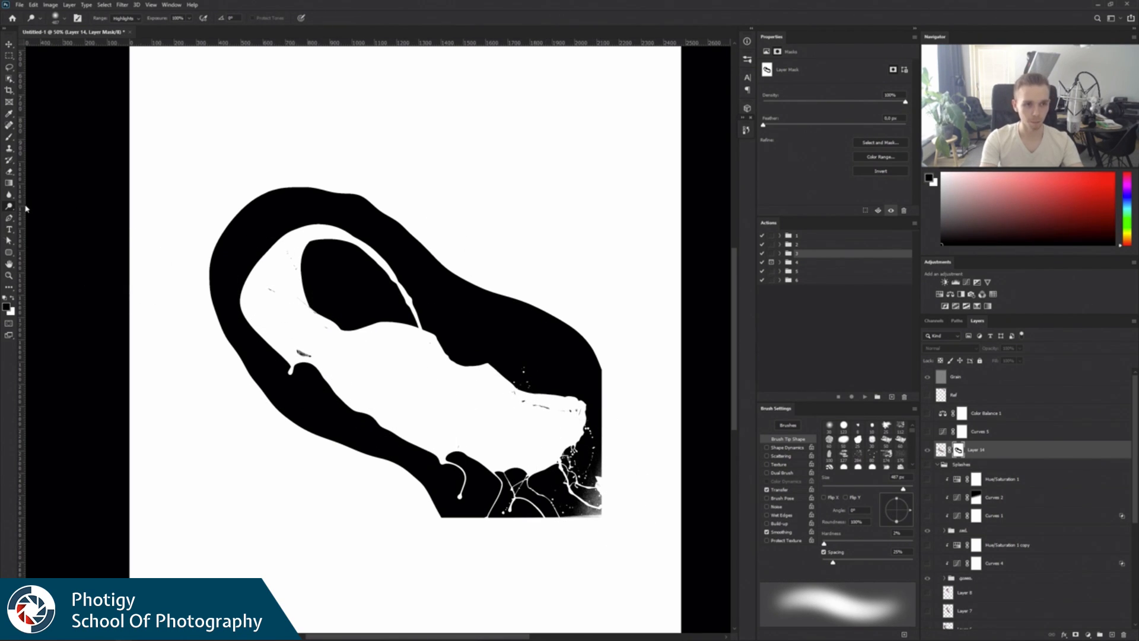
Darken the leftover haze in the mask's bottom-right corner with the Burn tool on Shadows.
right_click(10, 206)
left_click(37, 216)
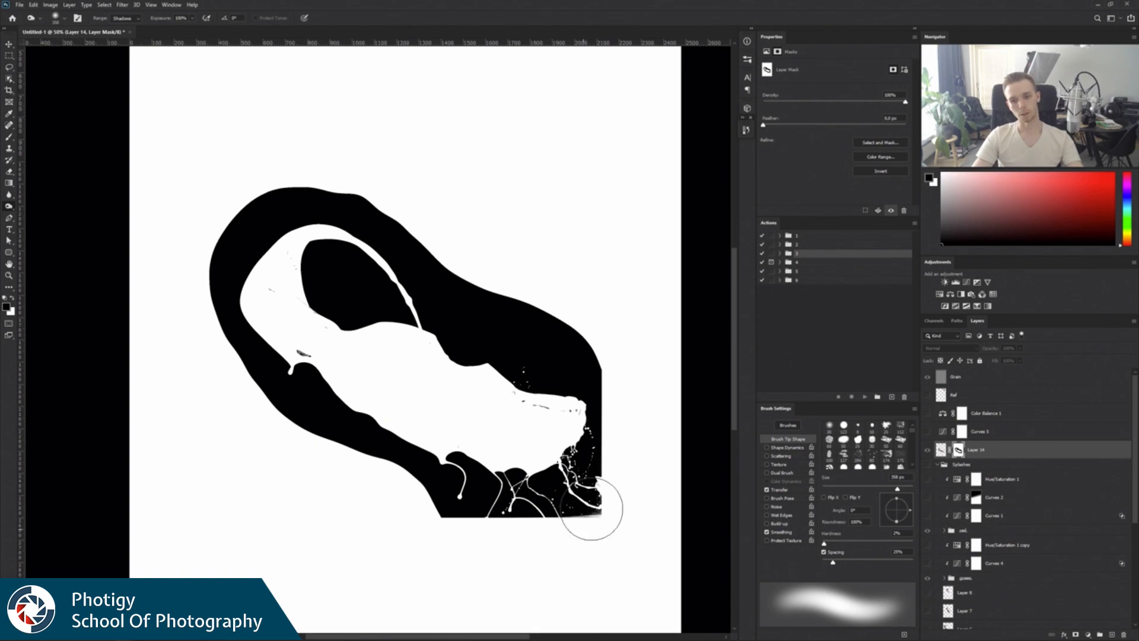
mouse_move(592, 517)
left_mouse_down()
mouse_move(626, 528)
mouse_move(598, 533)
left_mouse_up()
Paint white over the dark specks inside the splash shape on the mask, and return to the normal image view.
key("l")
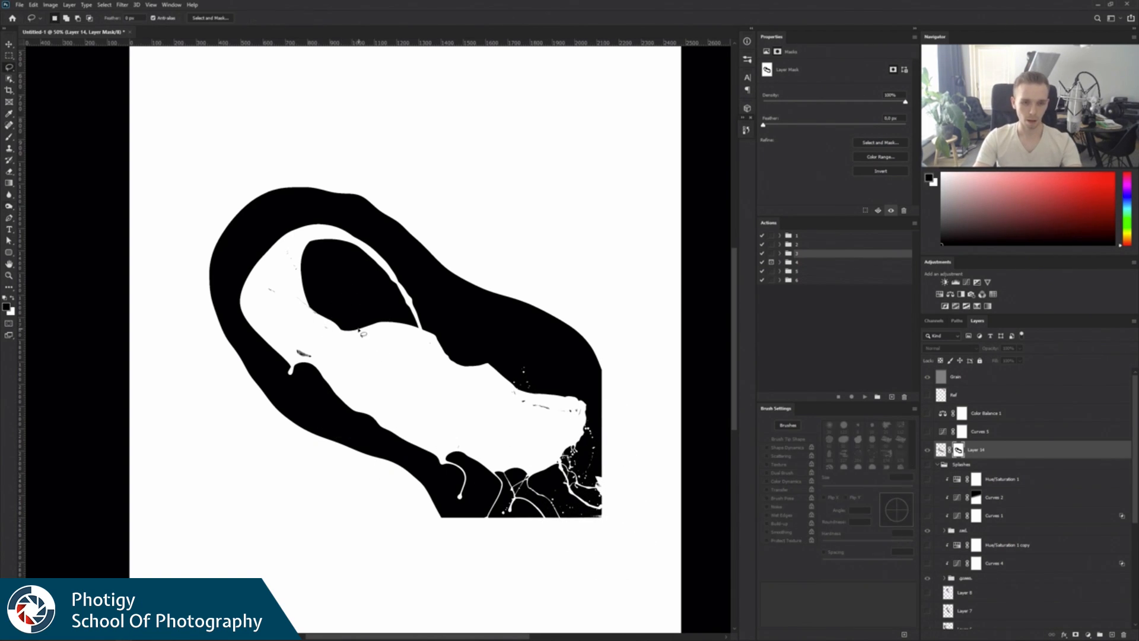
key("b")
left_click_drag(359, 334, 313, 336)
mouse_move(345, 354)
left_mouse_down()
mouse_move(351, 295)
mouse_move(300, 352)
mouse_move(323, 333)
mouse_move(273, 298)
mouse_move(285, 263)
left_mouse_up()
key("x")
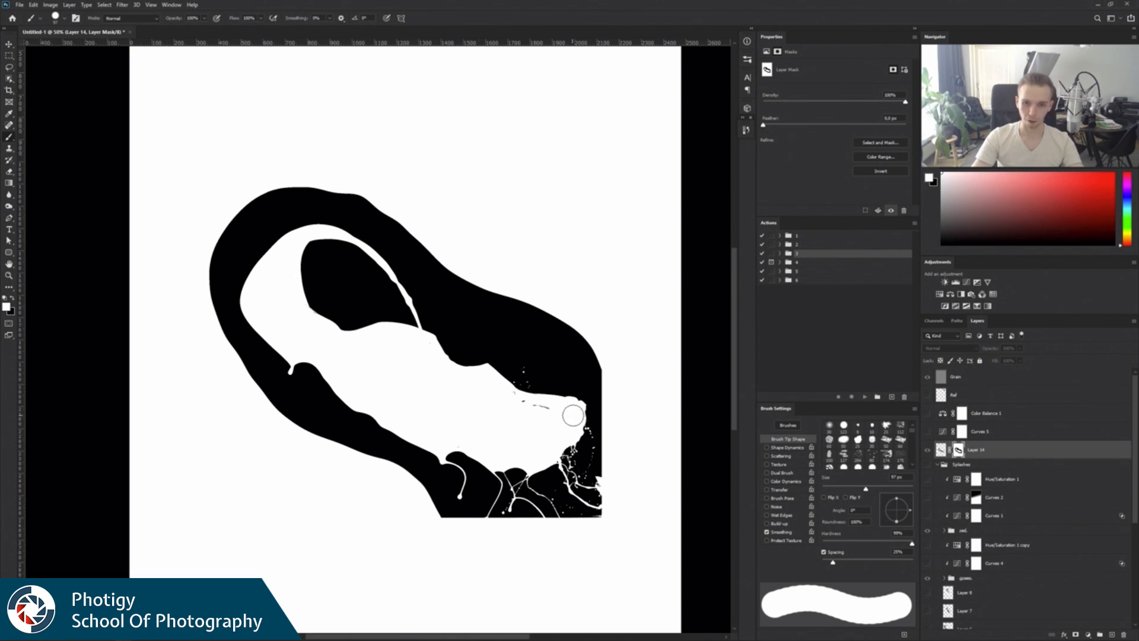
left_click_drag(519, 410, 458, 436)
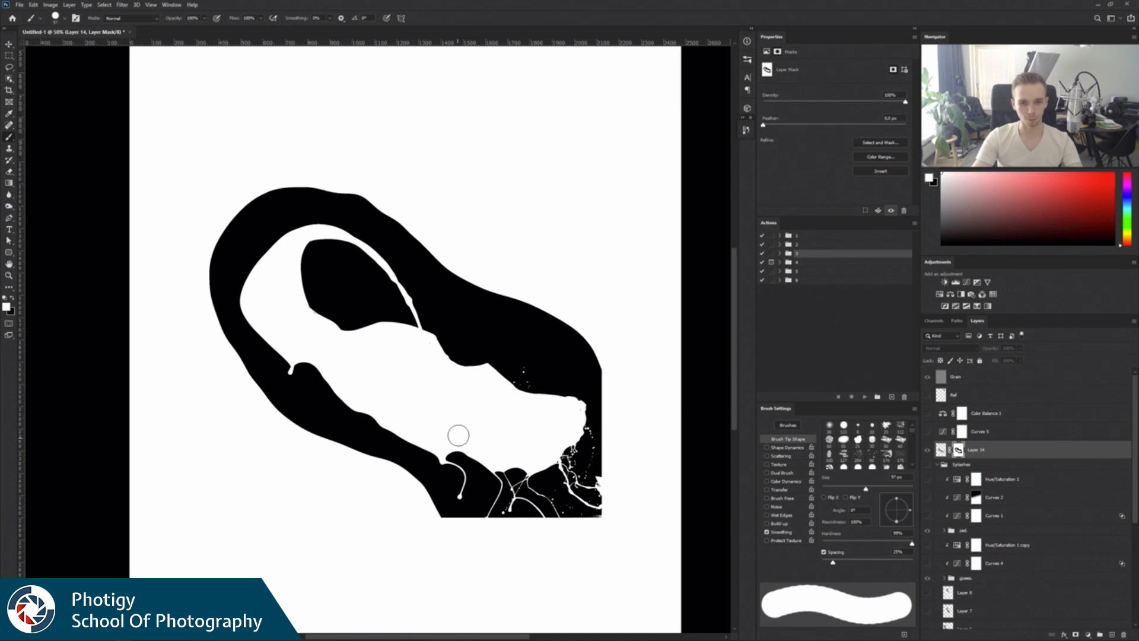
left_click(958, 449, "alt")
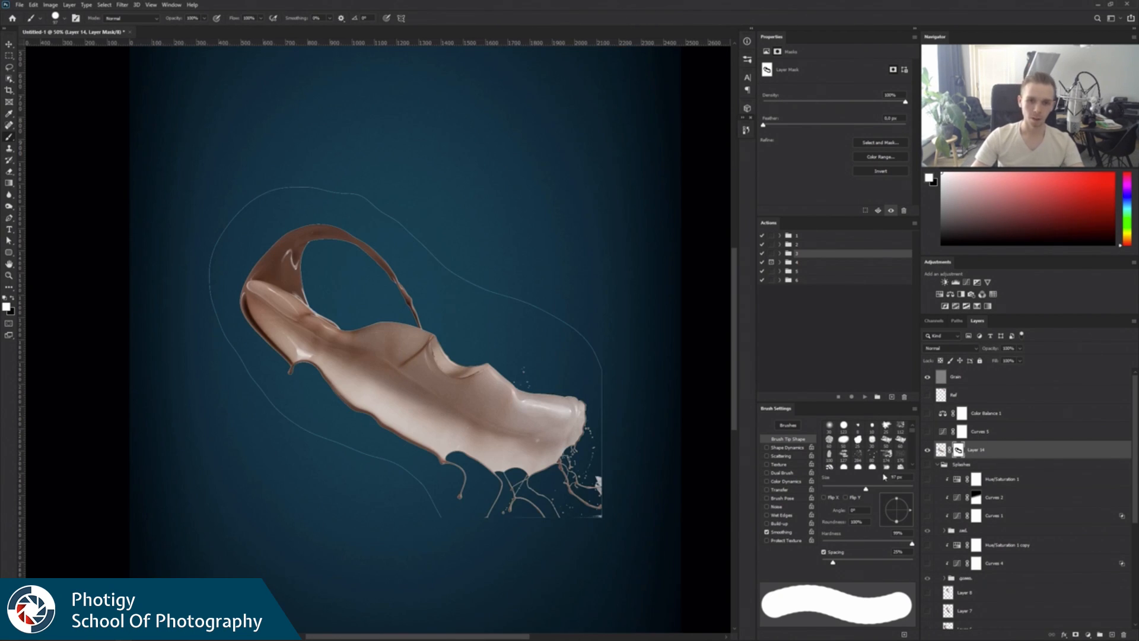
left_click(958, 450, "ctrl")
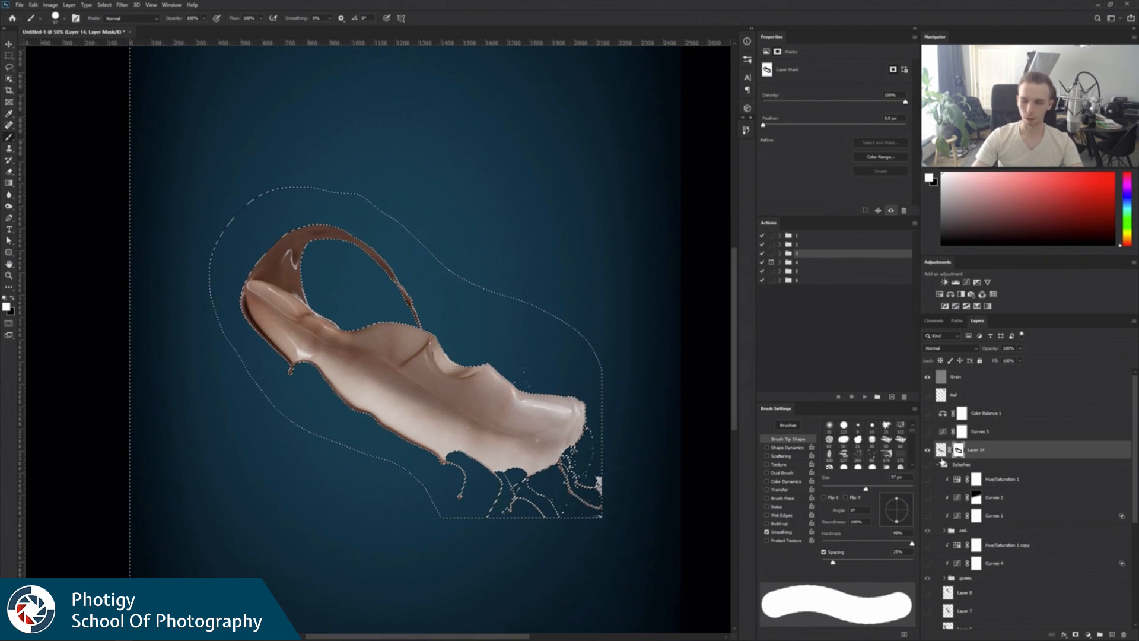
left_click(958, 450, "alt")
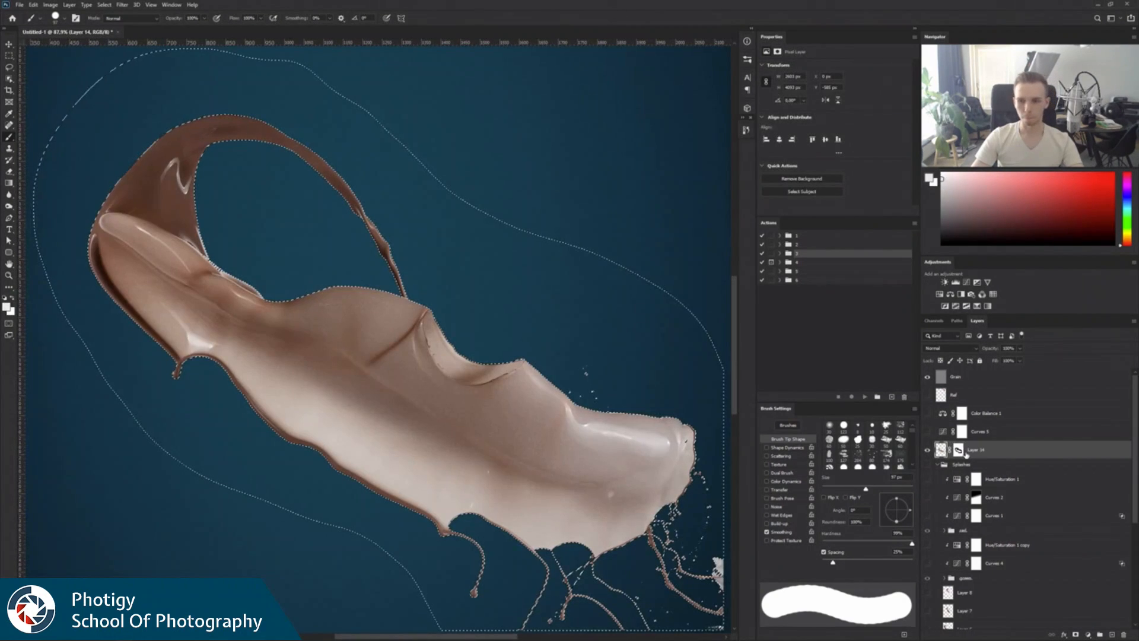
key("ctrl+d")
Lasso loosely around the splash, invert the selection, and clear that outer area on the layer mask to hide the leftover outline.
key("z")
left_click(529, 421, "alt")
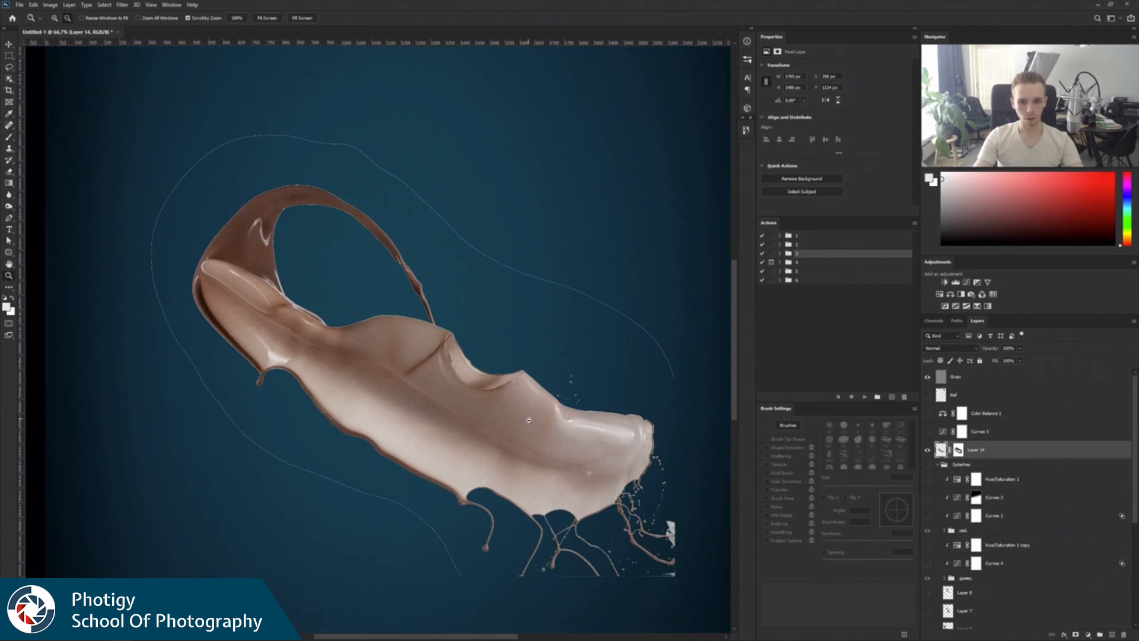
key("l")
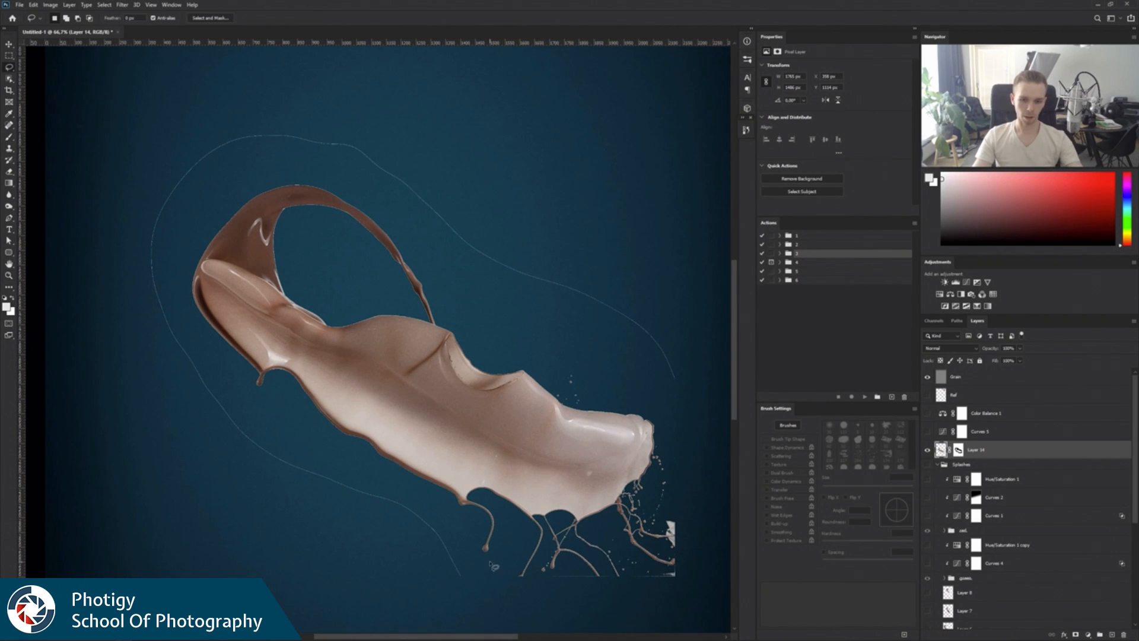
mouse_move(488, 564)
left_mouse_down()
mouse_move(612, 572)
mouse_move(676, 515)
mouse_move(663, 413)
mouse_move(532, 301)
mouse_move(341, 190)
mouse_move(206, 208)
mouse_move(202, 351)
mouse_move(462, 542)
mouse_move(472, 566)
left_mouse_up()
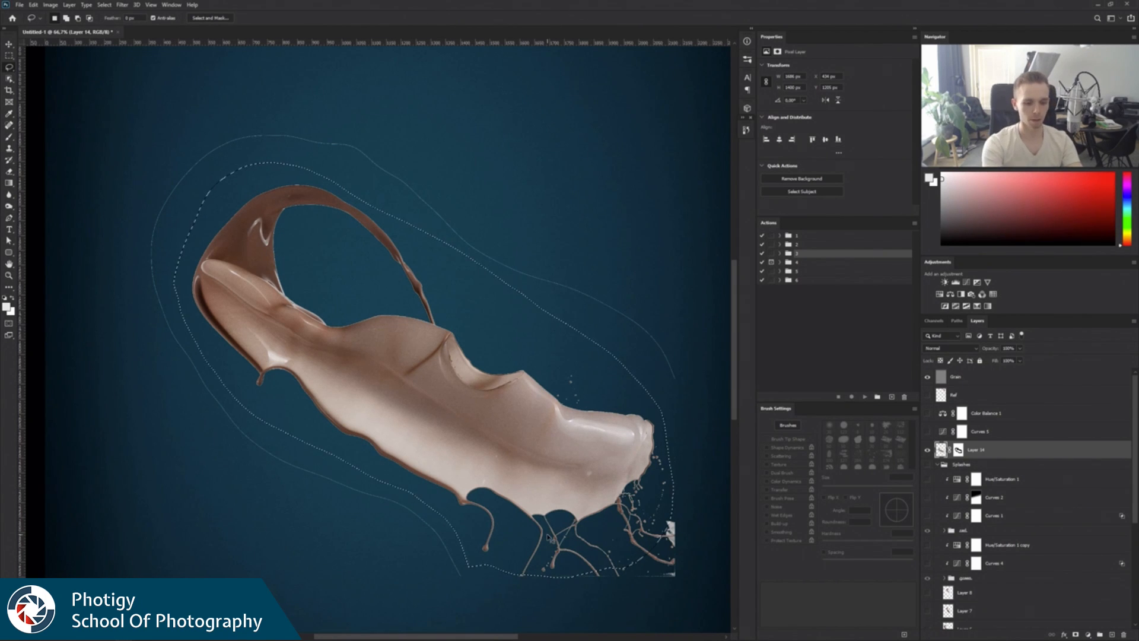
key("ctrl+shift+i")
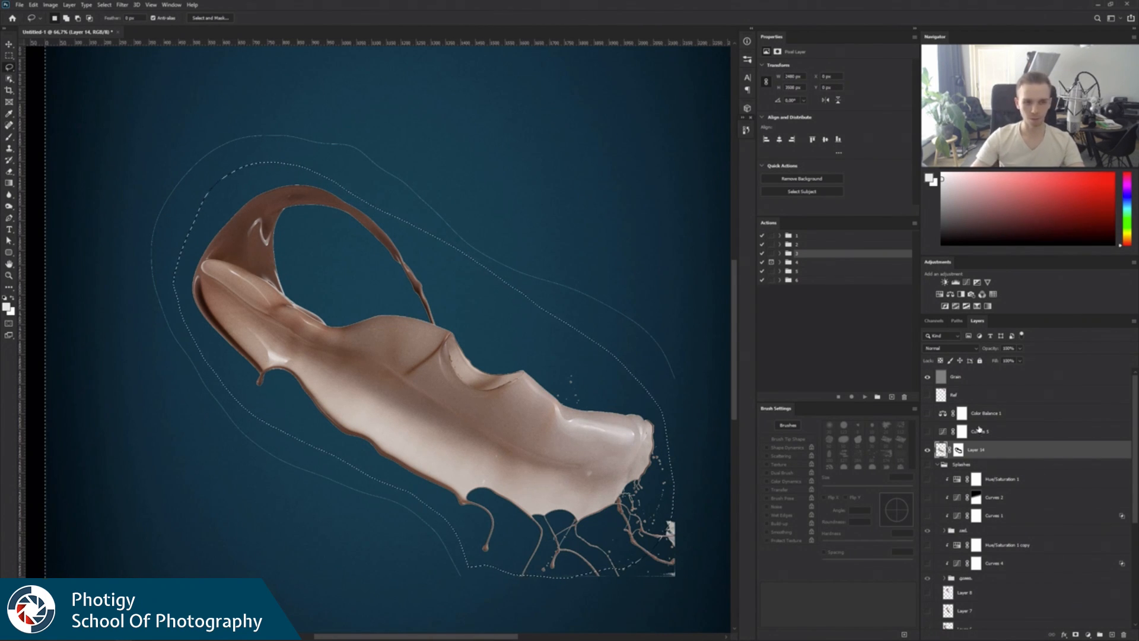
left_click(958, 450)
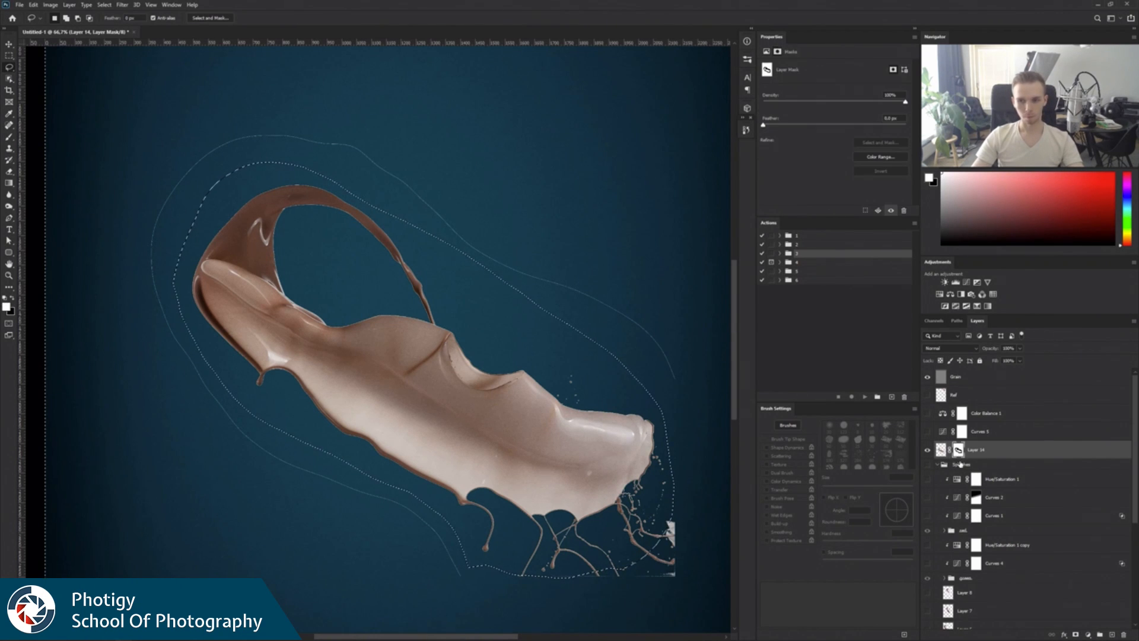
key("Delete")
key("ctrl+d")
Load the splash mask as a selection, contract it by 2 pixels, invert it, and fill the mask with black to trim the edge fringe.
key("z")
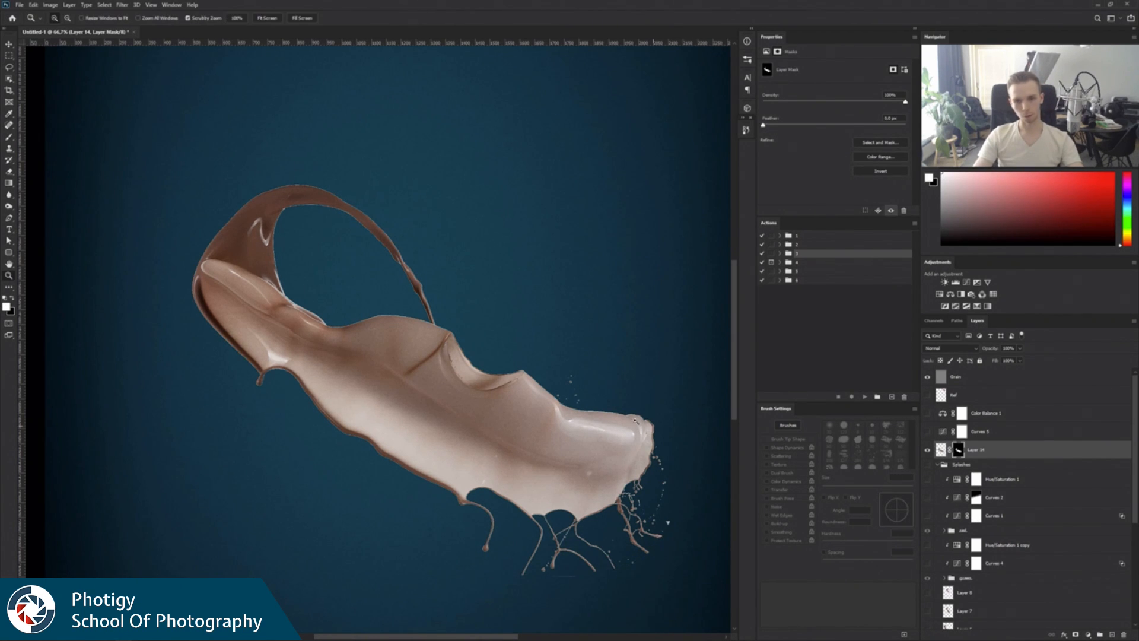
left_click(635, 421, "alt")
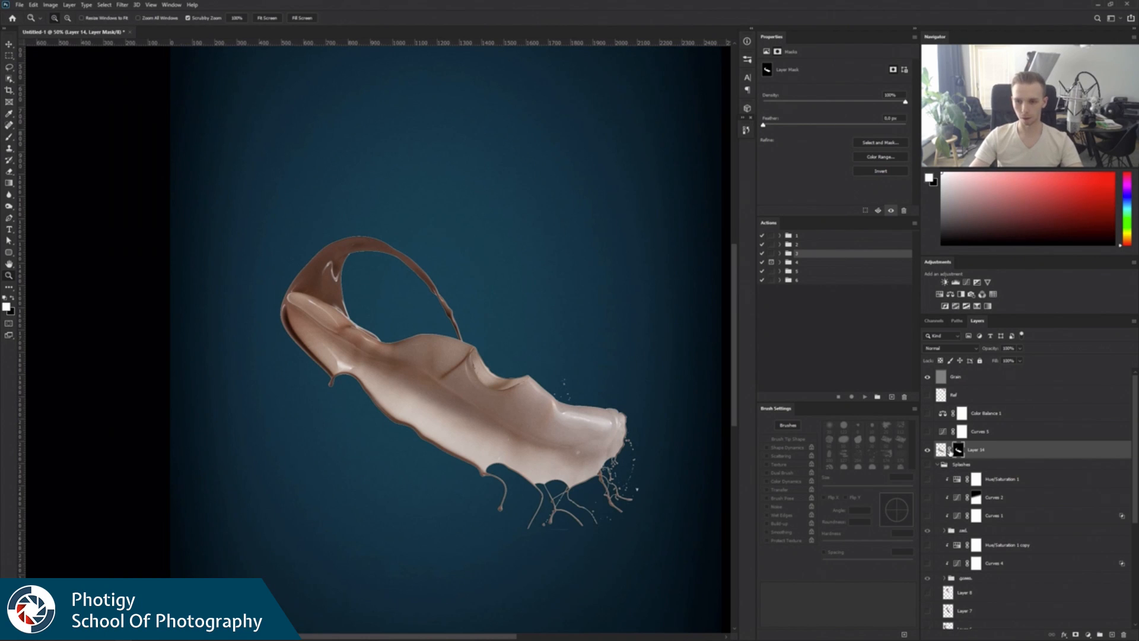
left_click(958, 451, "ctrl")
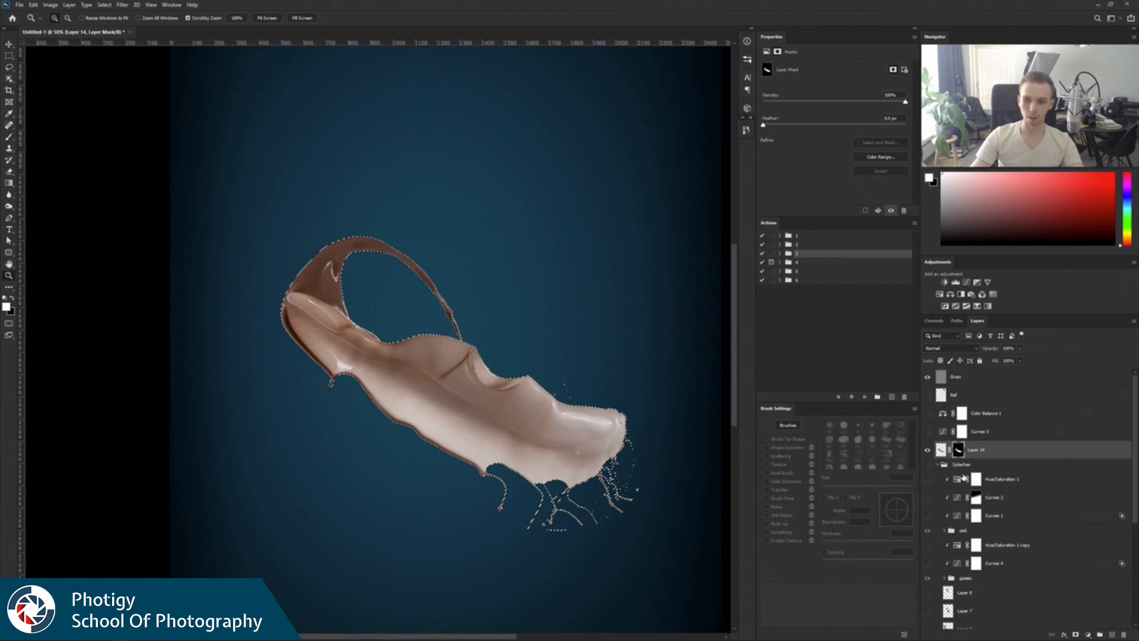
left_click(104, 5)
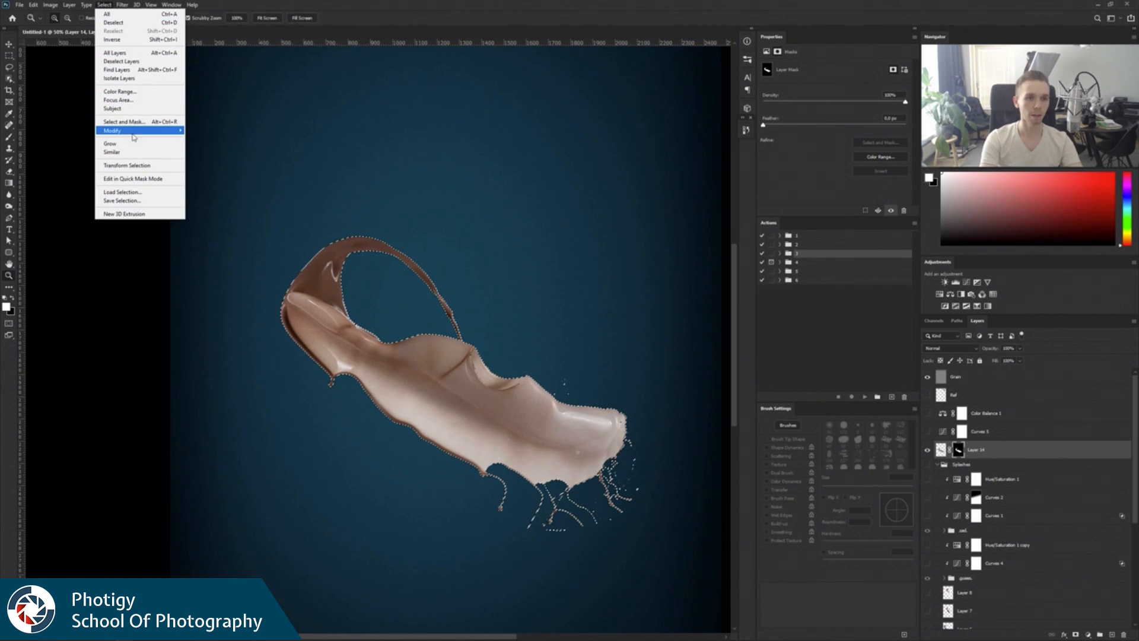
mouse_move(186, 136)
left_click(202, 155)
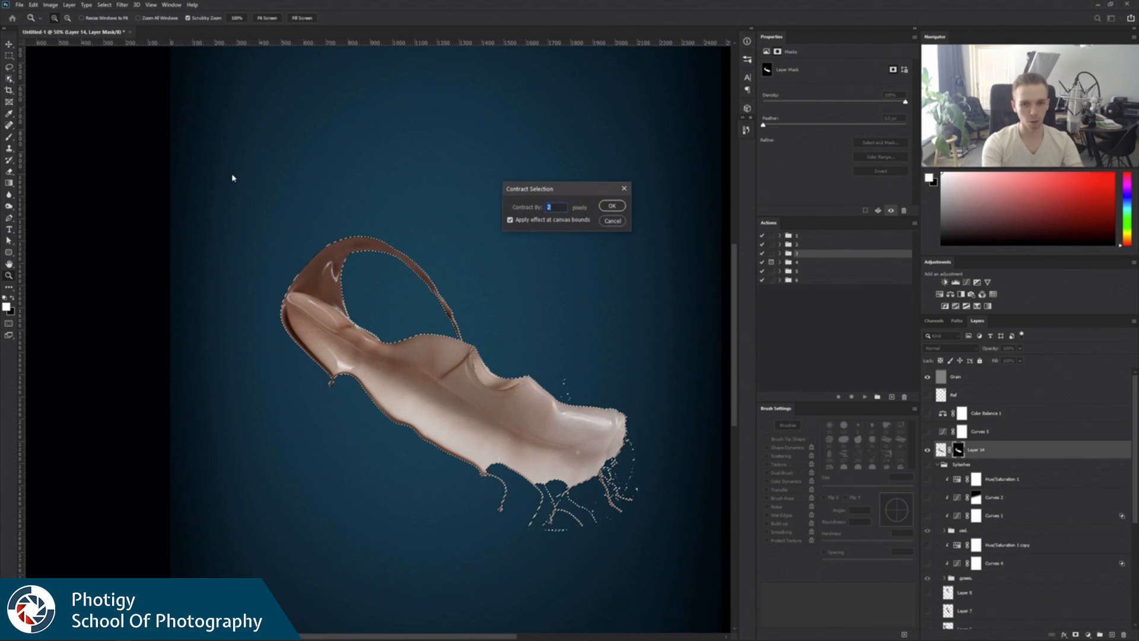
key("Return")
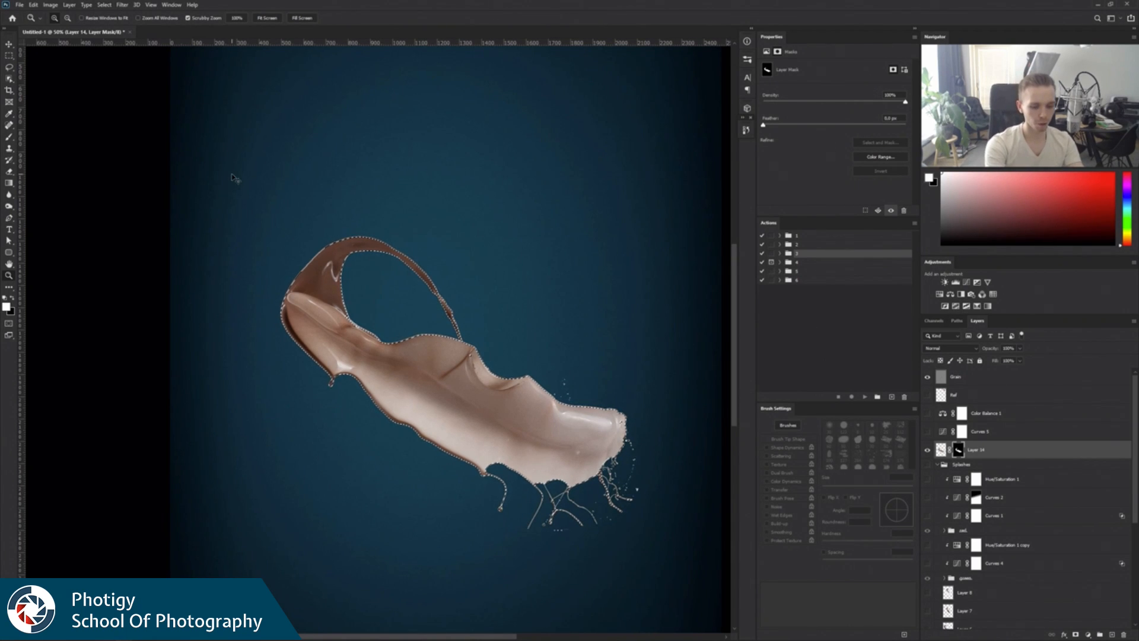
key("ctrl+shift+i")
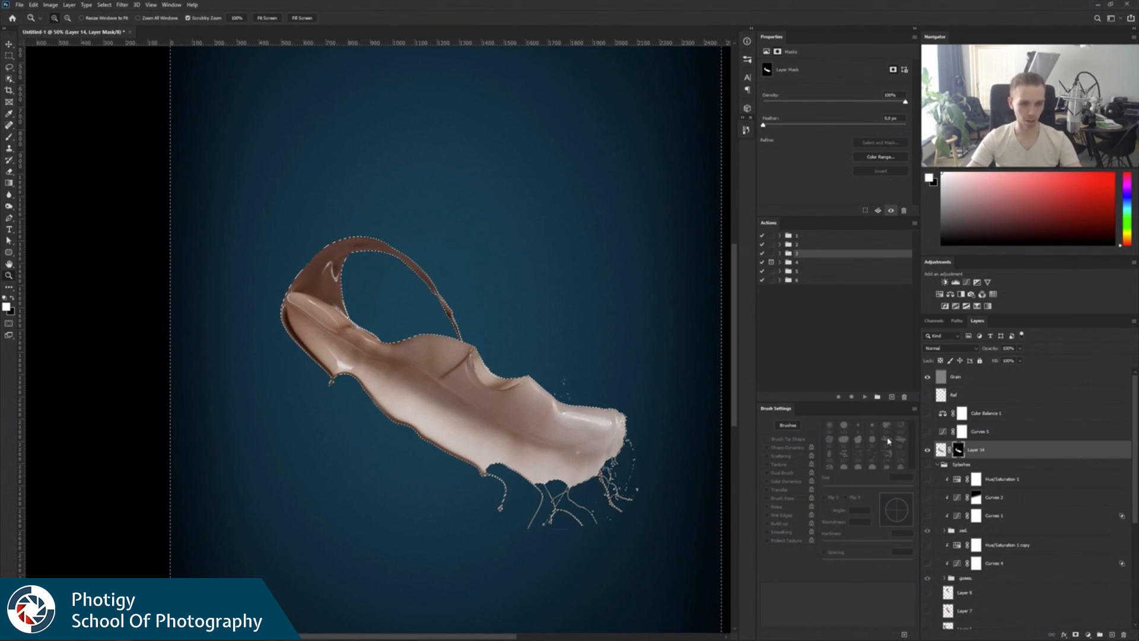
key("ctrl+BackSpace")
key("ctrl+d")
left_click(691, 432, "alt")
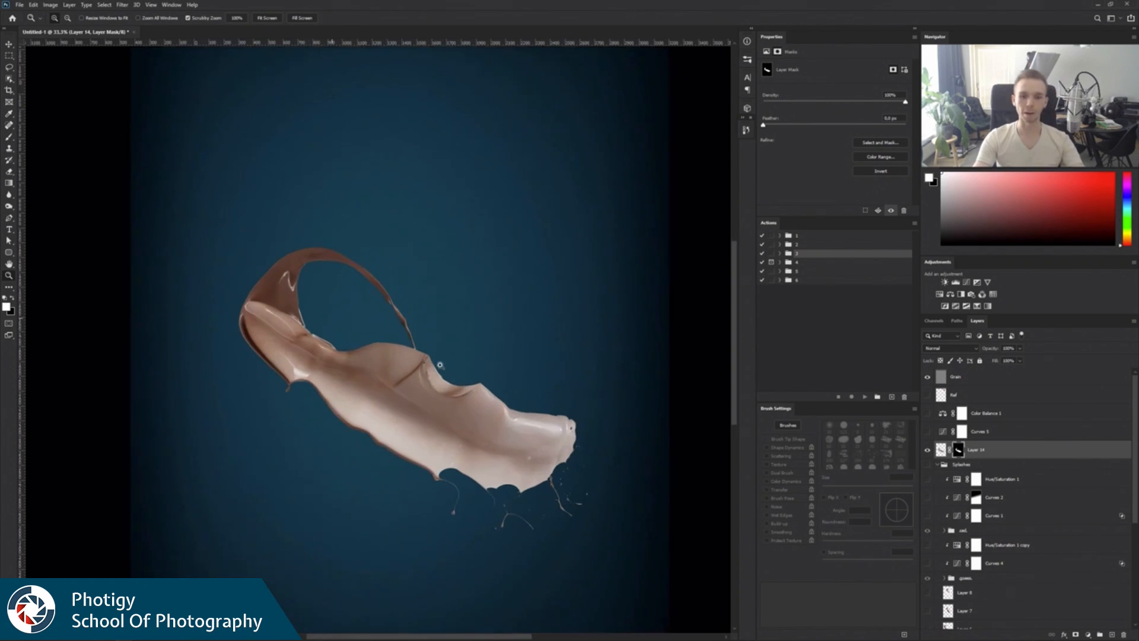
left_click(333, 323)
left_click(574, 406, "alt")
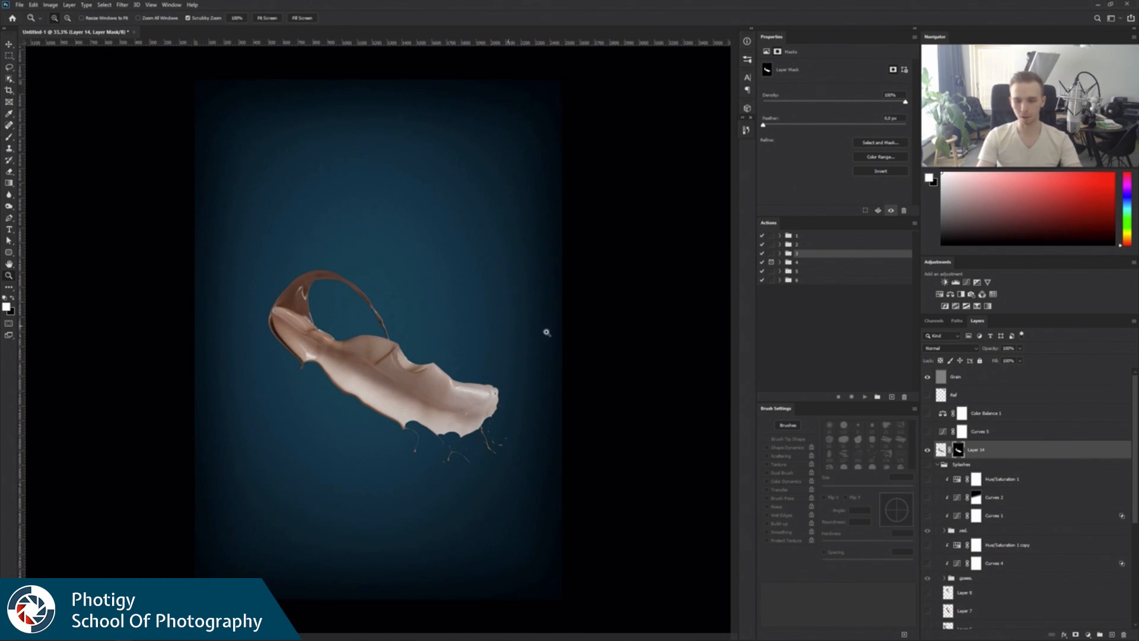
key("v")
left_click_drag(428, 406, 437, 445)
key("ctrl+z")
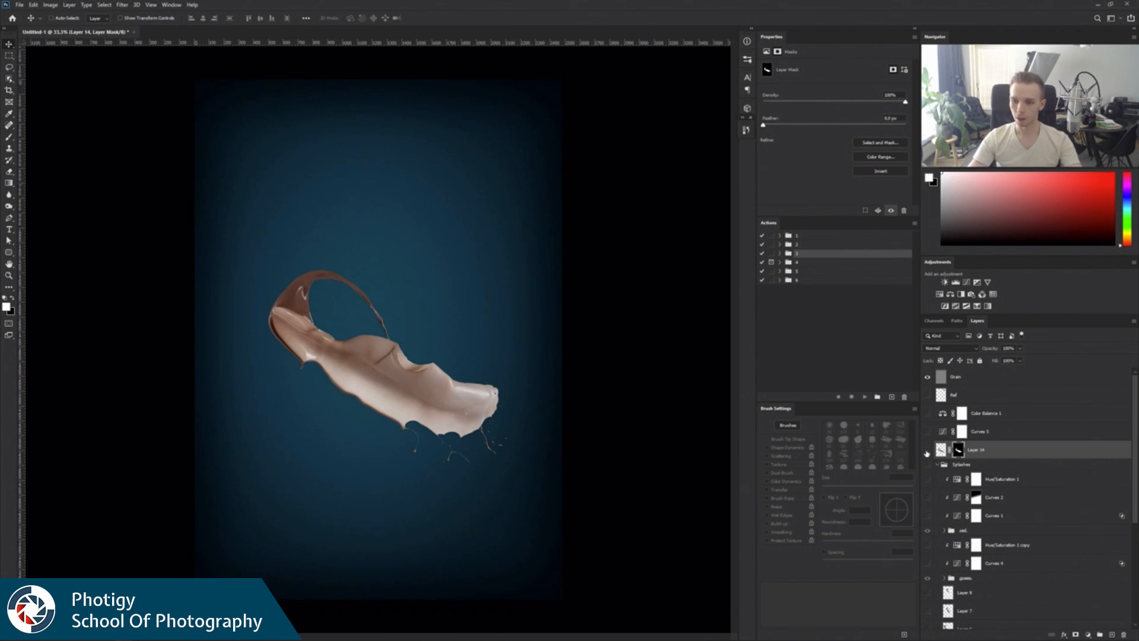
Hide the extracted splash layer, show the Splashes group, and delete the hidden layers from Layer 8 down to Layer 1.
left_click(927, 451)
left_click(928, 466)
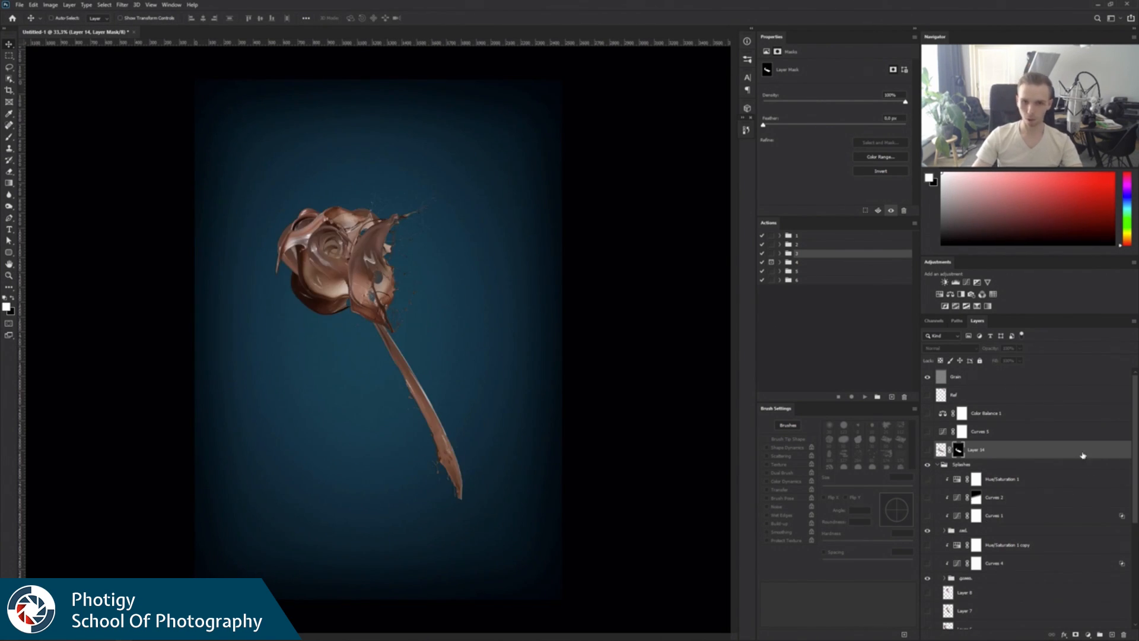
left_click_drag(1134, 407, 1135, 500)
left_click(960, 430)
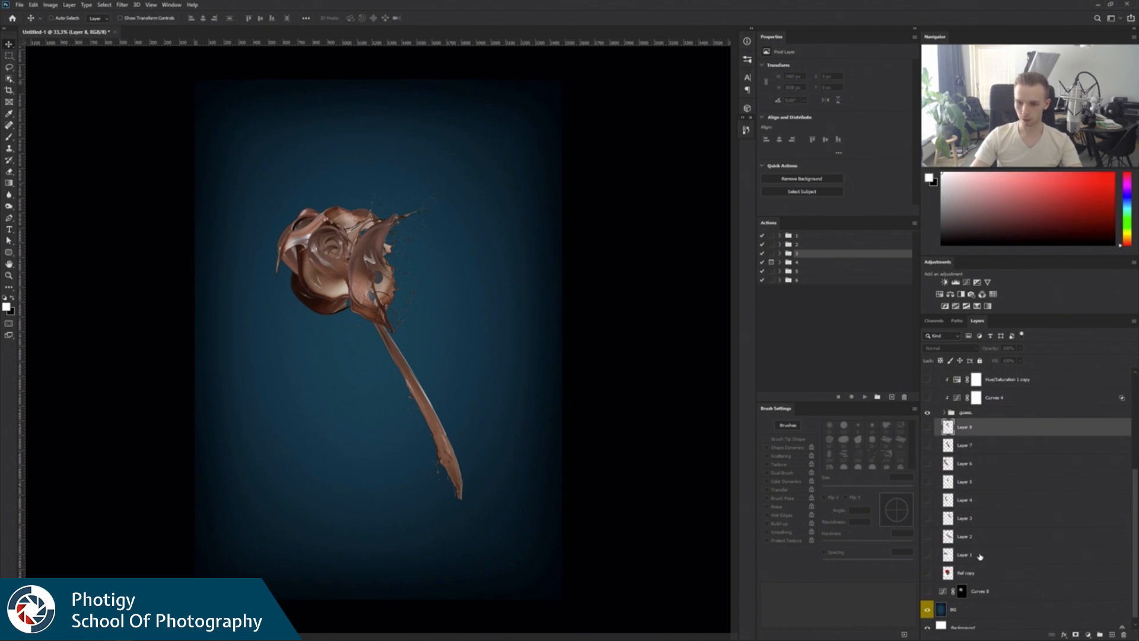
left_click(1092, 554, "shift")
left_click(1126, 634)
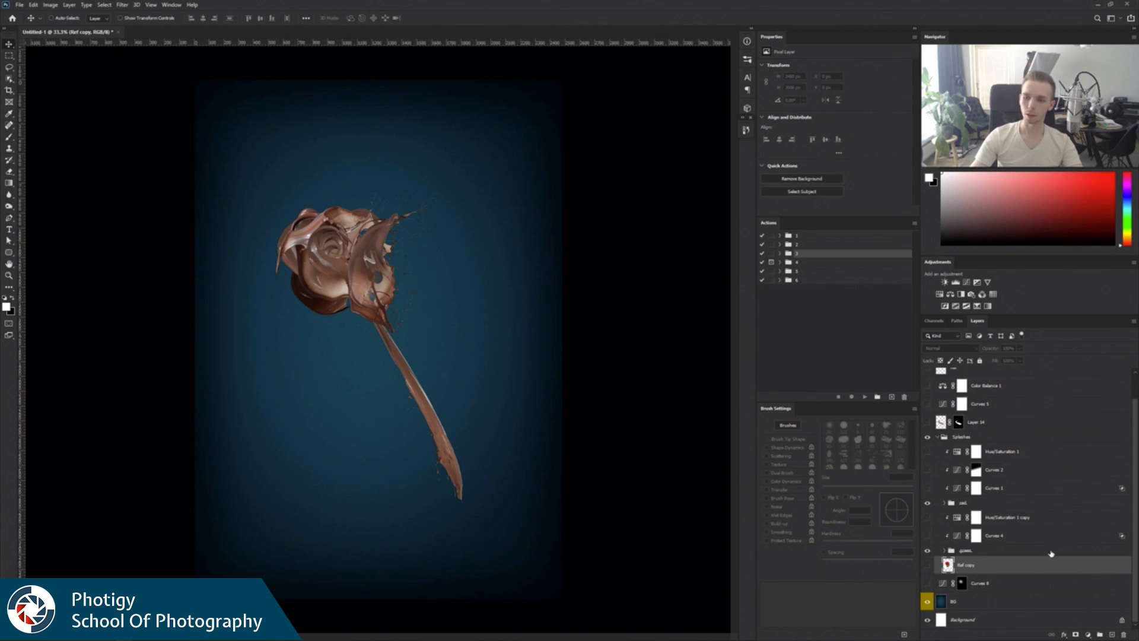
Show the Ref copy layer, scale it down to about 76%, and place the rose reference below the chocolate rose head.
left_click(945, 504)
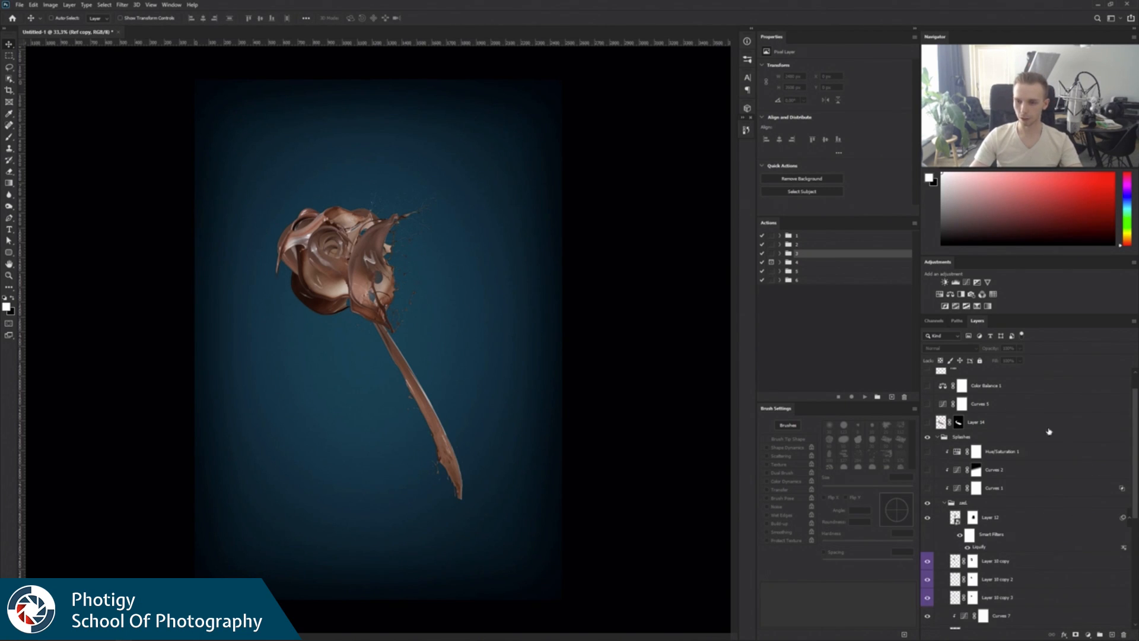
left_click_drag(1135, 421, 1103, 533)
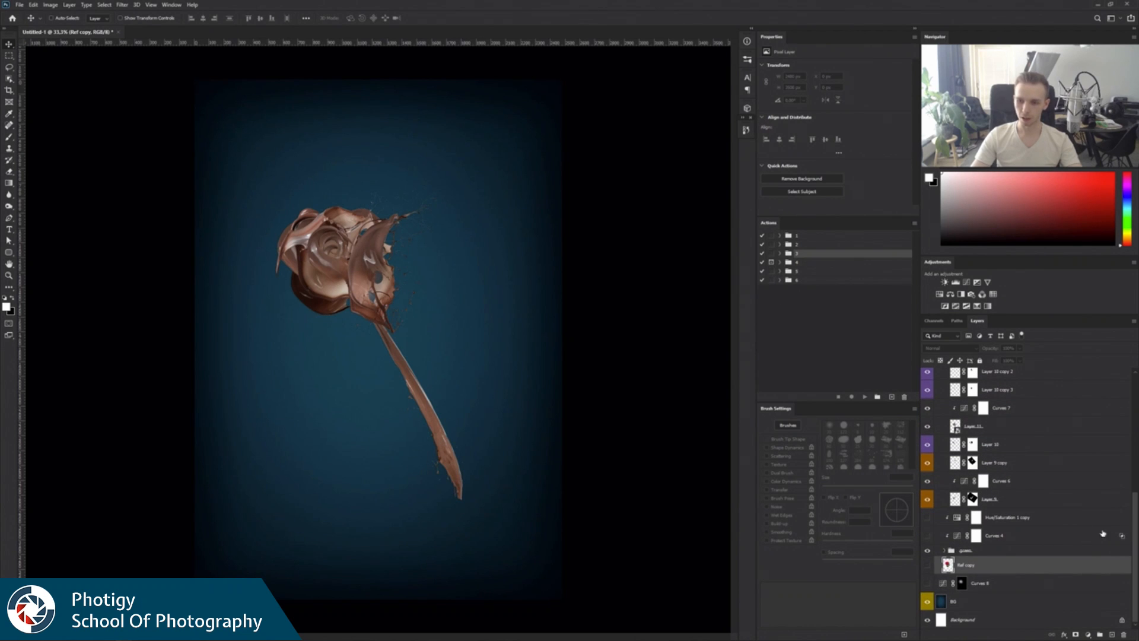
left_click(929, 566)
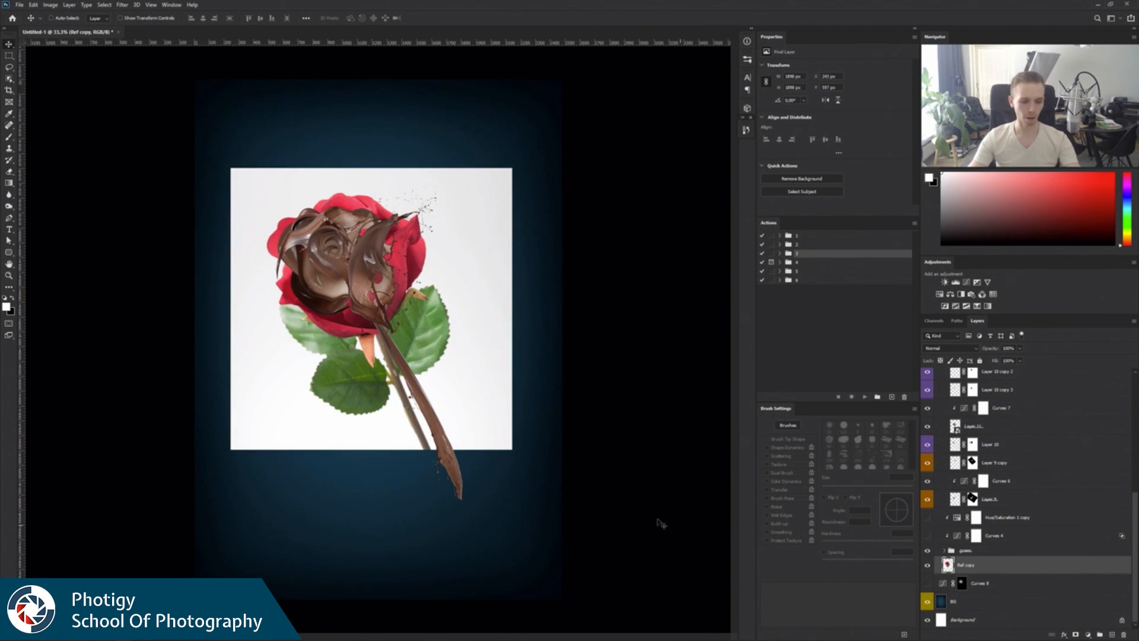
mouse_move(437, 304)
left_mouse_down()
mouse_move(522, 244)
mouse_move(445, 291)
mouse_move(453, 320)
left_mouse_up()
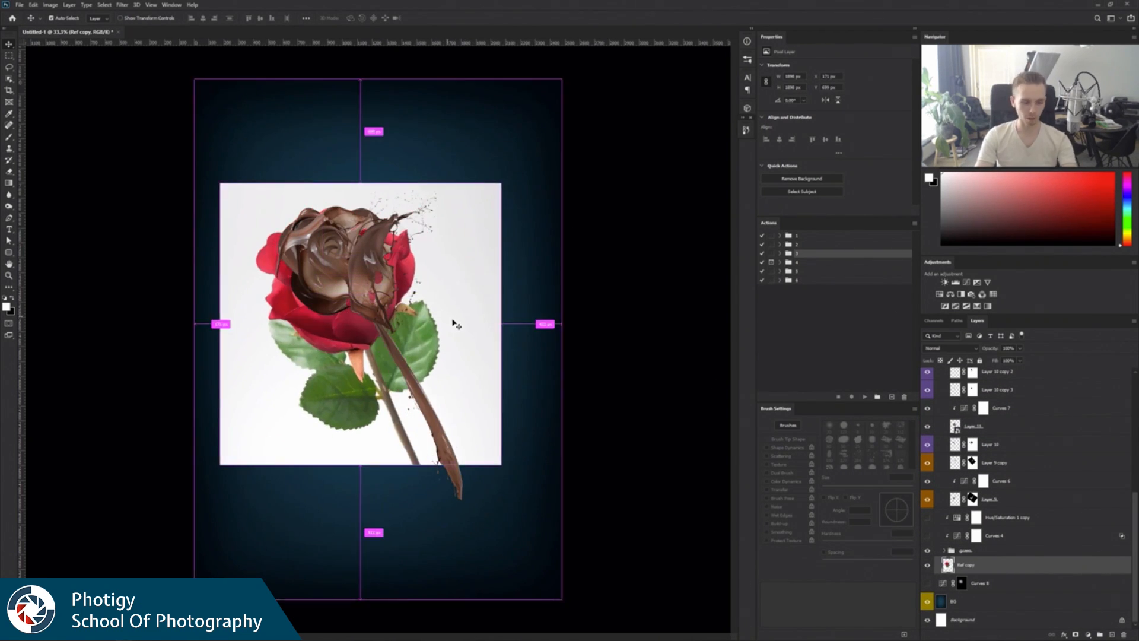
key("ctrl+t")
left_click_drag(504, 182, 469, 216)
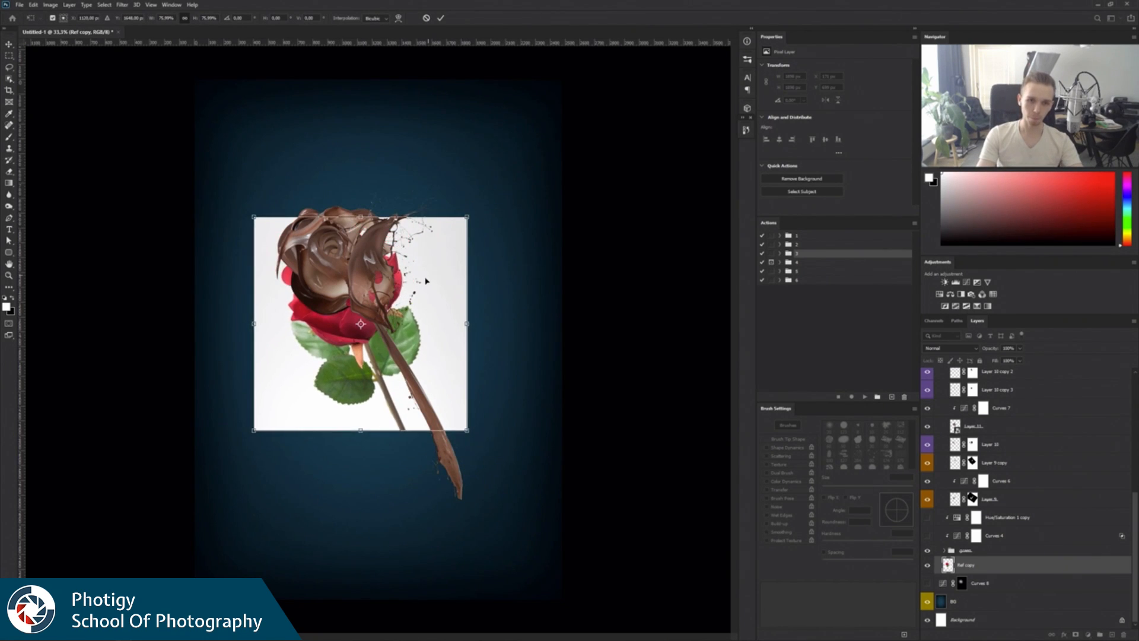
left_click_drag(428, 279, 390, 387)
key("Return")
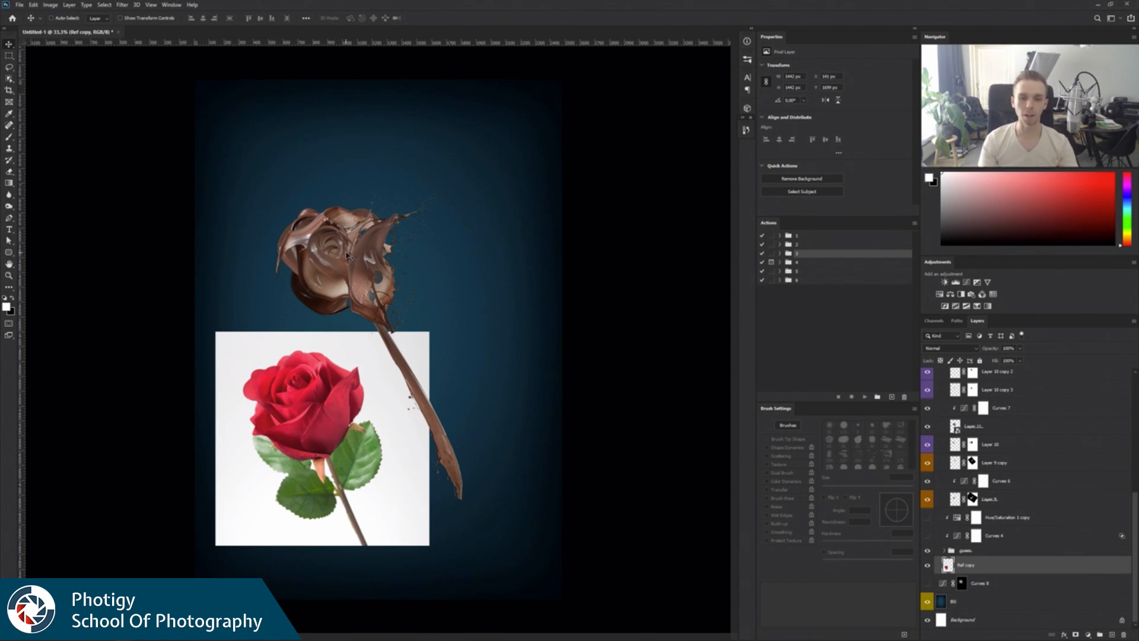
Hide the splash layers from Layer 12 down to Layer 9 copy, and toggle the remaining base splash to examine it alone.
left_click_drag(1132, 523, 1134, 474)
left_click(1008, 443)
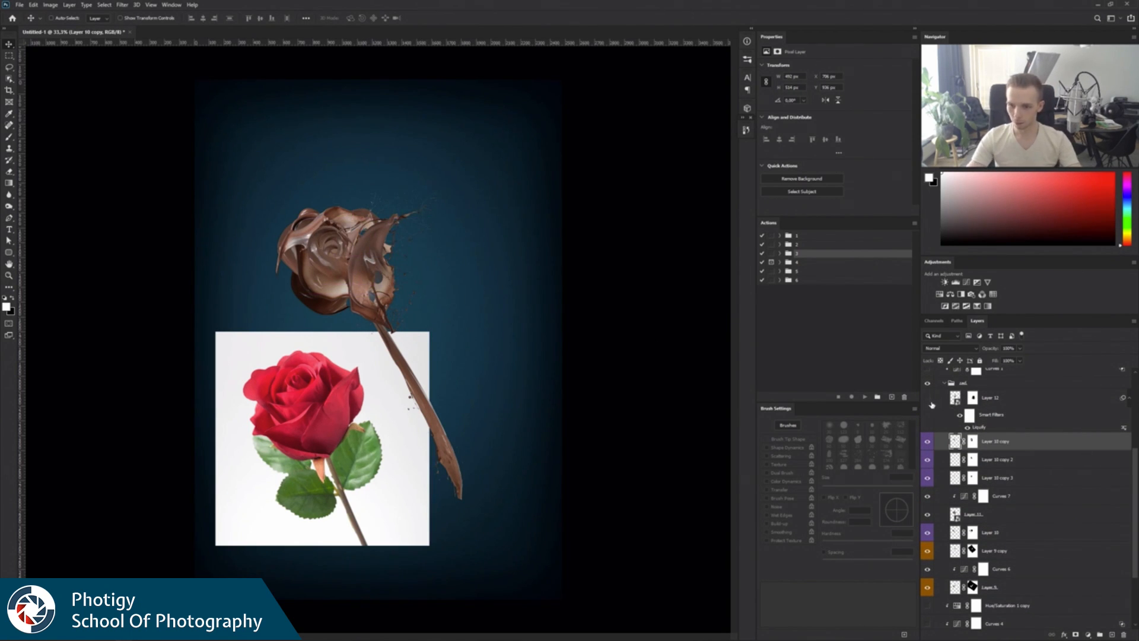
left_click_drag(928, 399, 929, 554)
left_click(928, 515)
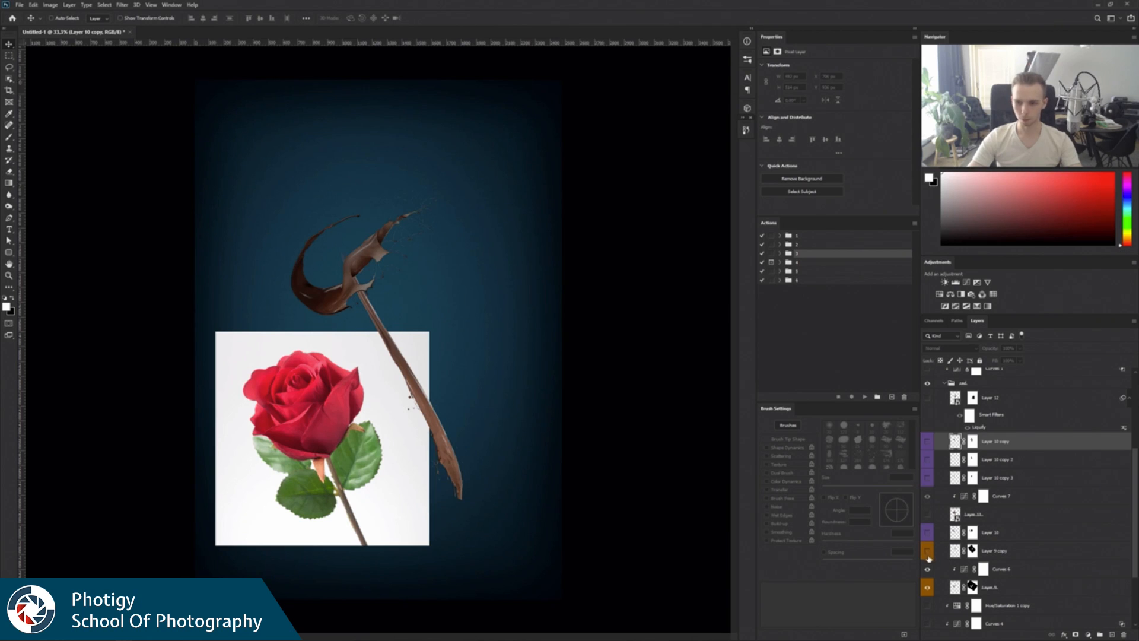
left_click(929, 586)
left_click(928, 588)
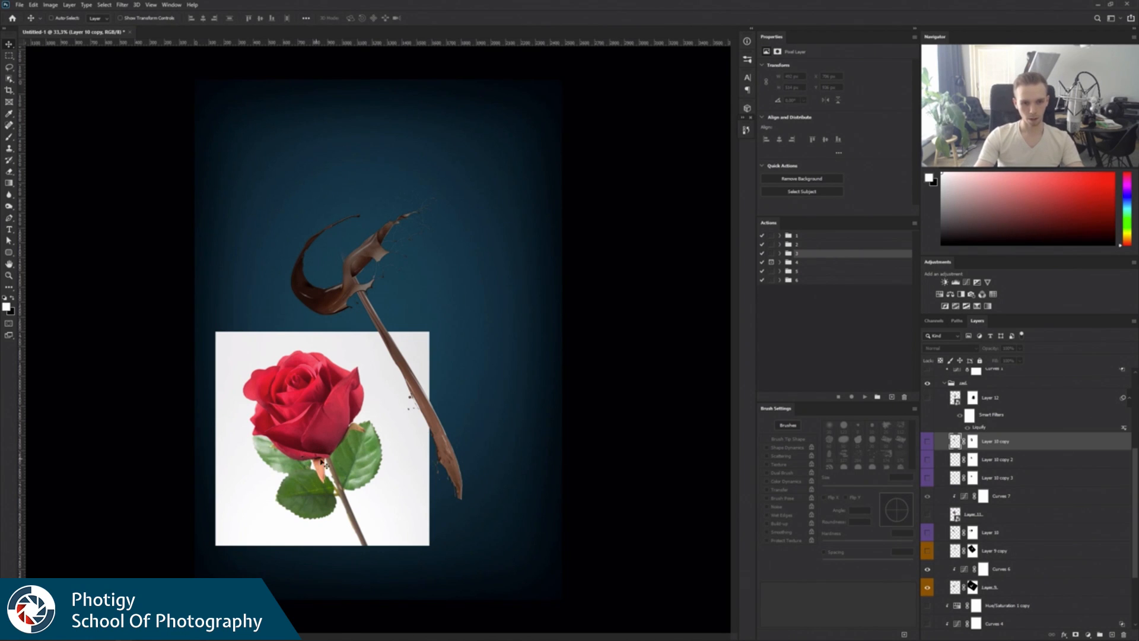
left_click(928, 588)
left_click(928, 587)
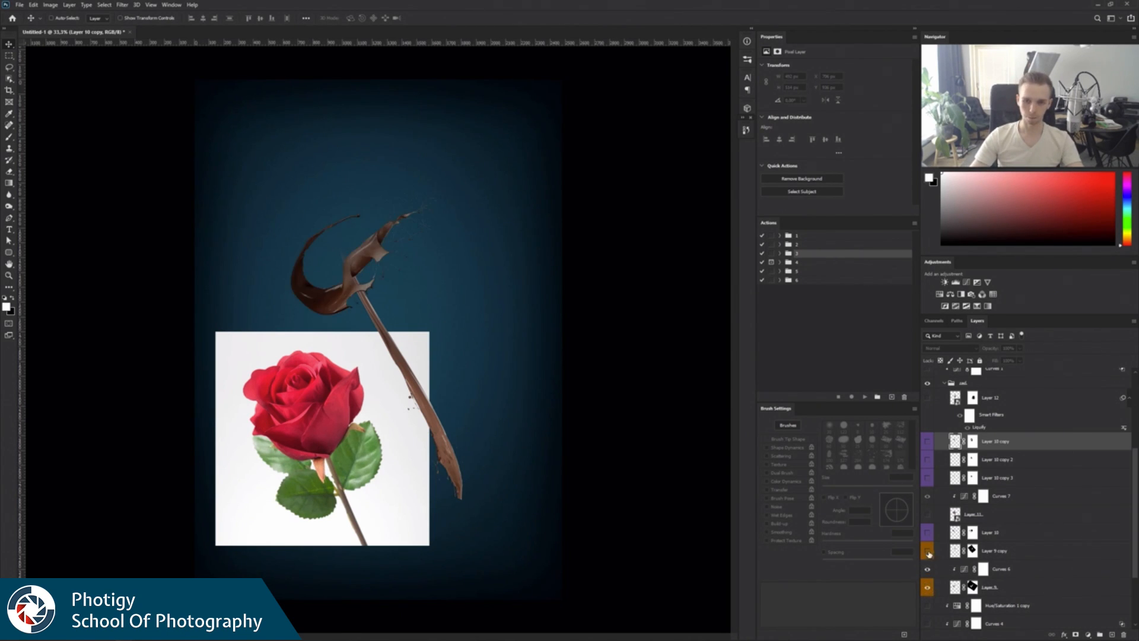
Show the hidden splash layers one at a time from Layer 9 copy up to Layer 12, comparing the buildup with the rose reference.
left_click(928, 551)
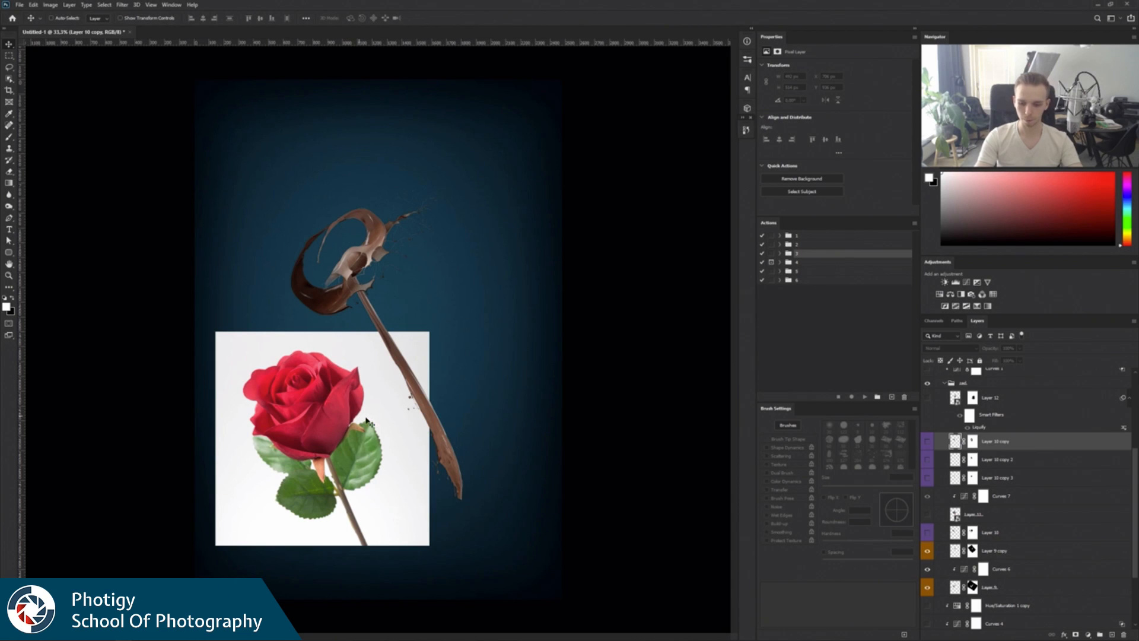
left_click(927, 533)
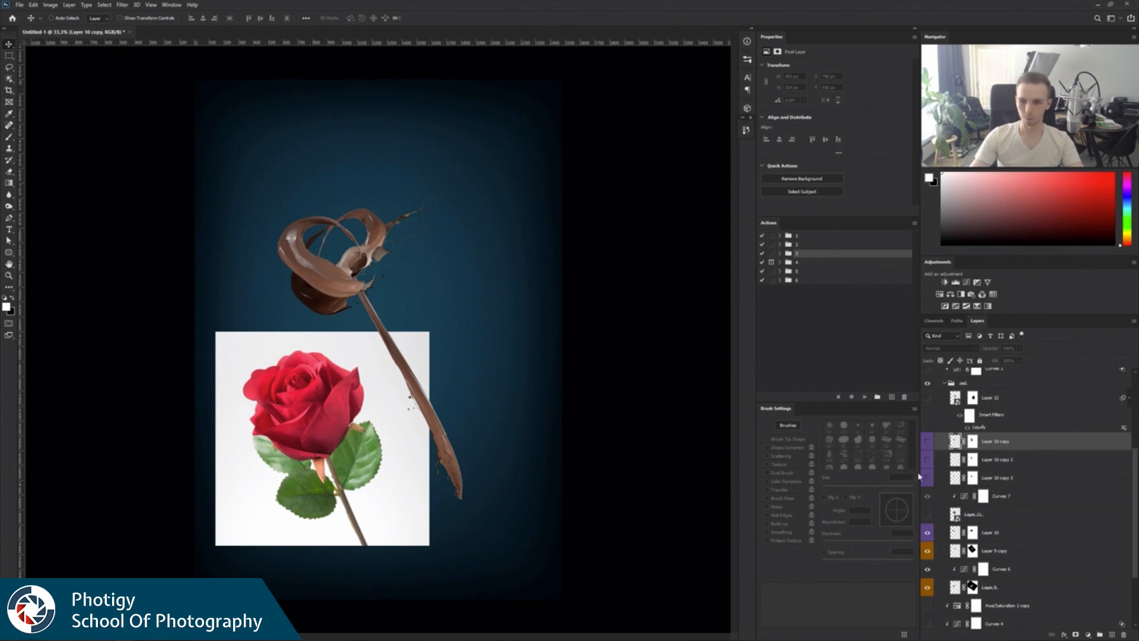
left_click(928, 514)
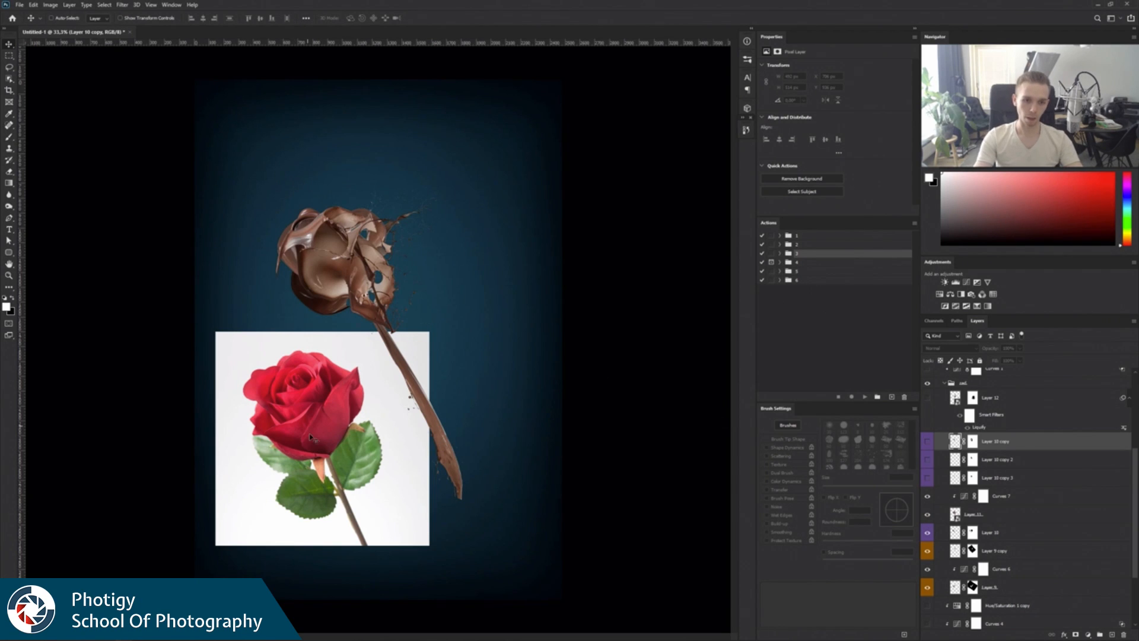
left_click(927, 516)
left_click(928, 517)
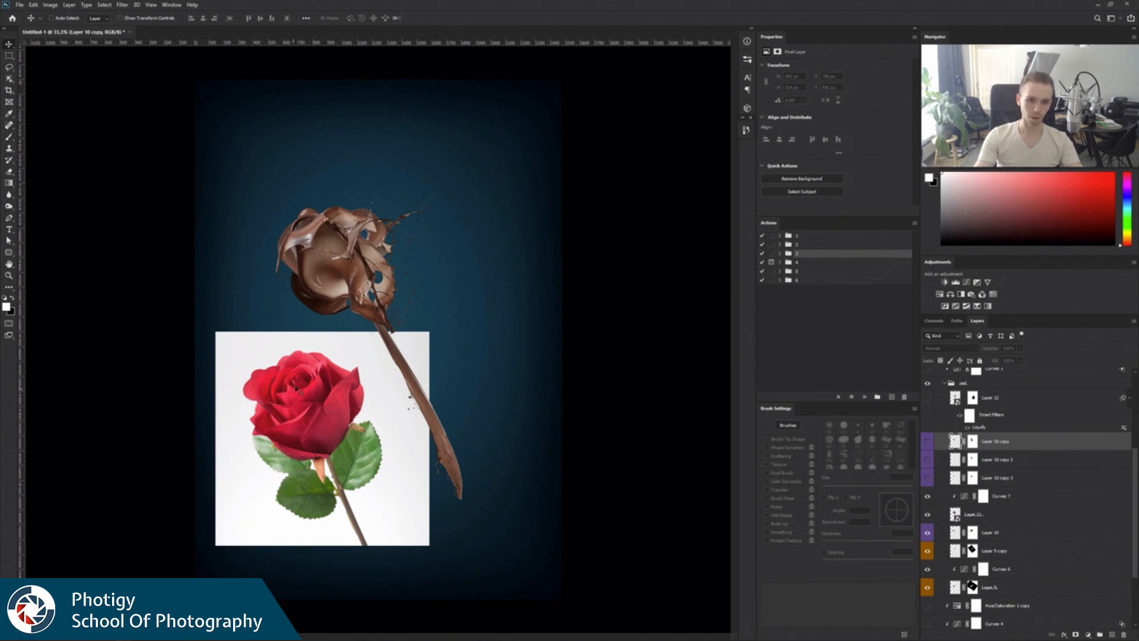
left_click(928, 478)
left_click(928, 460)
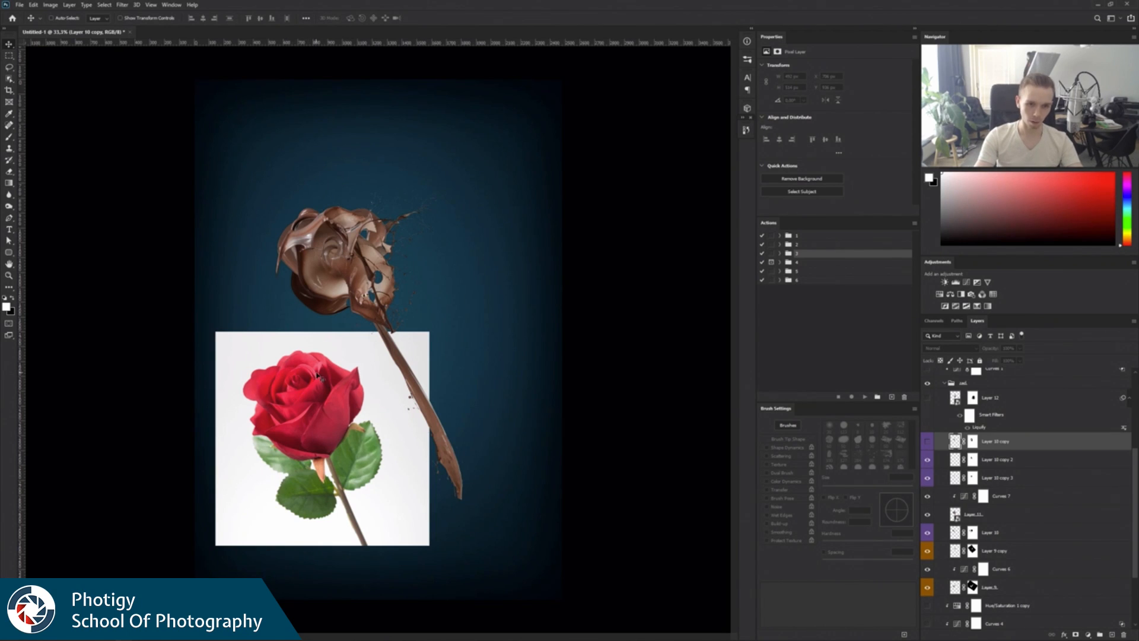
left_click(928, 442)
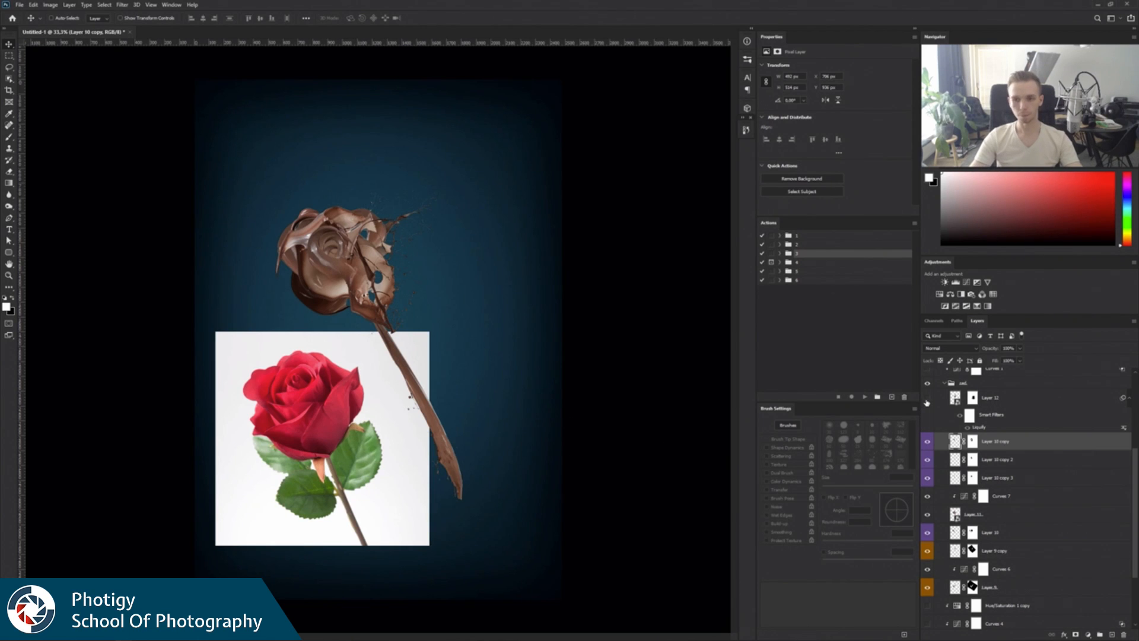
left_click(929, 399)
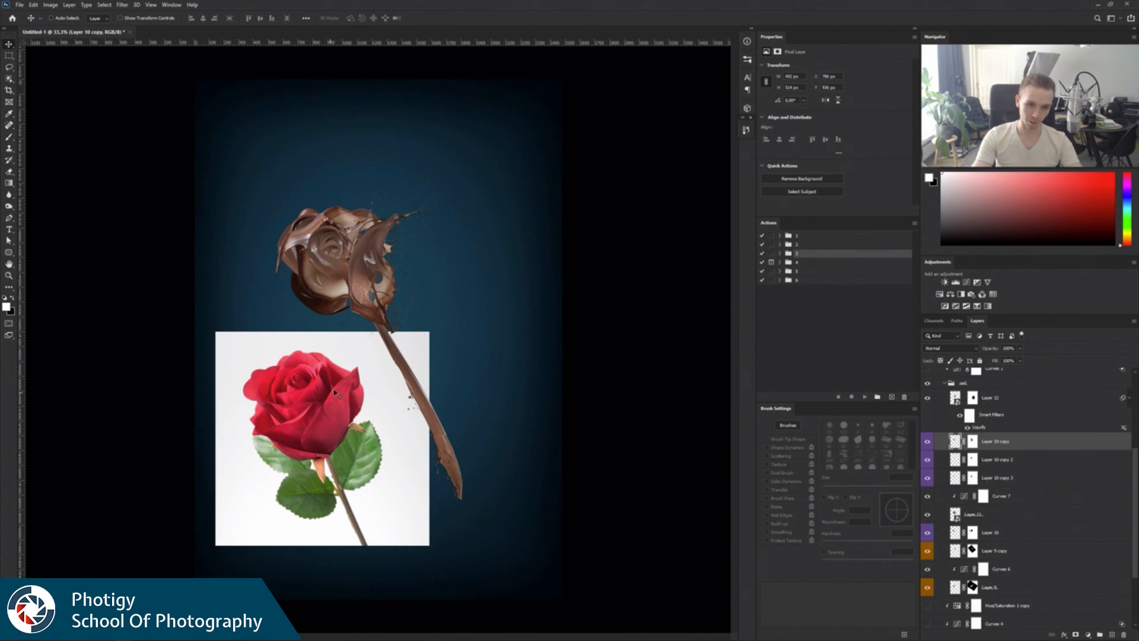
View the Layer 10 copy mask on its own to examine its painted areas, and return to the normal image view.
left_click(972, 442)
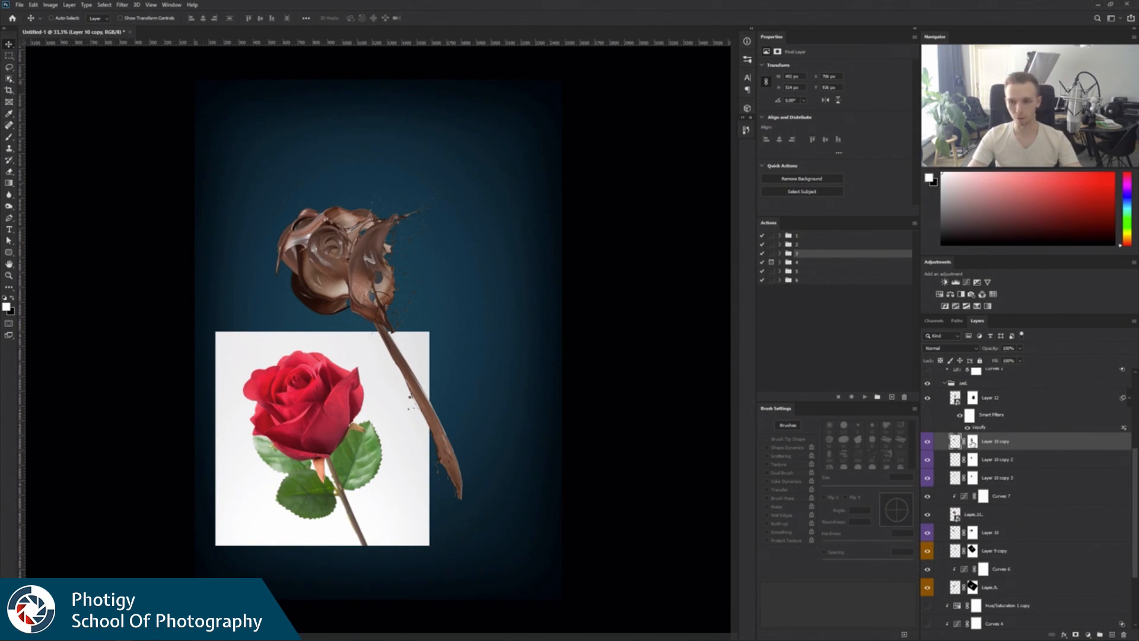
key("b")
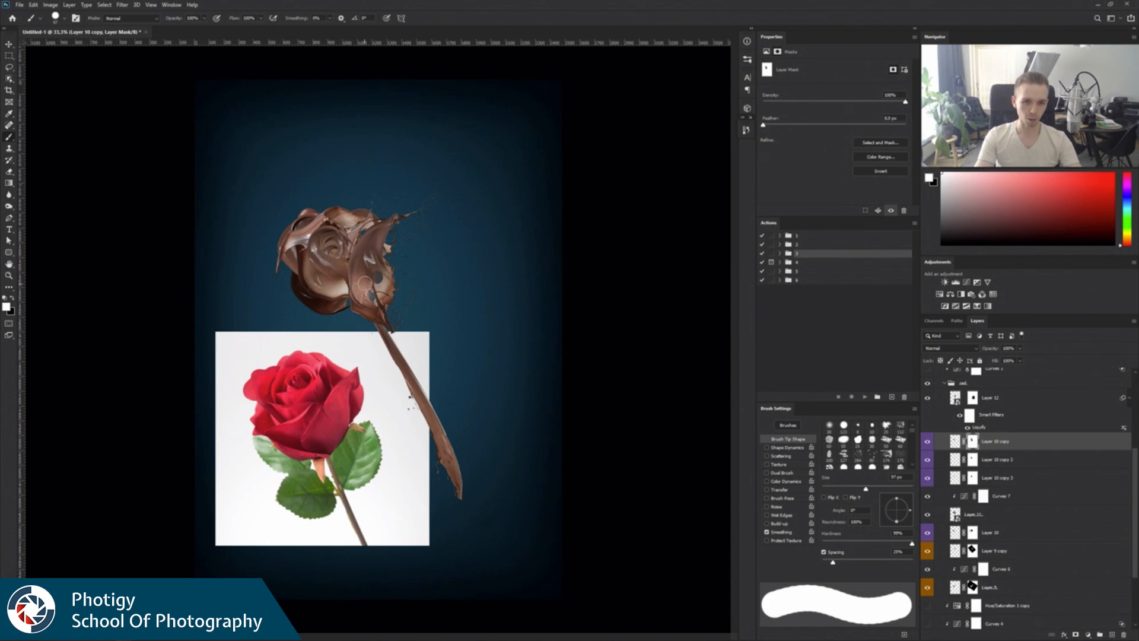
left_click(974, 442, "alt")
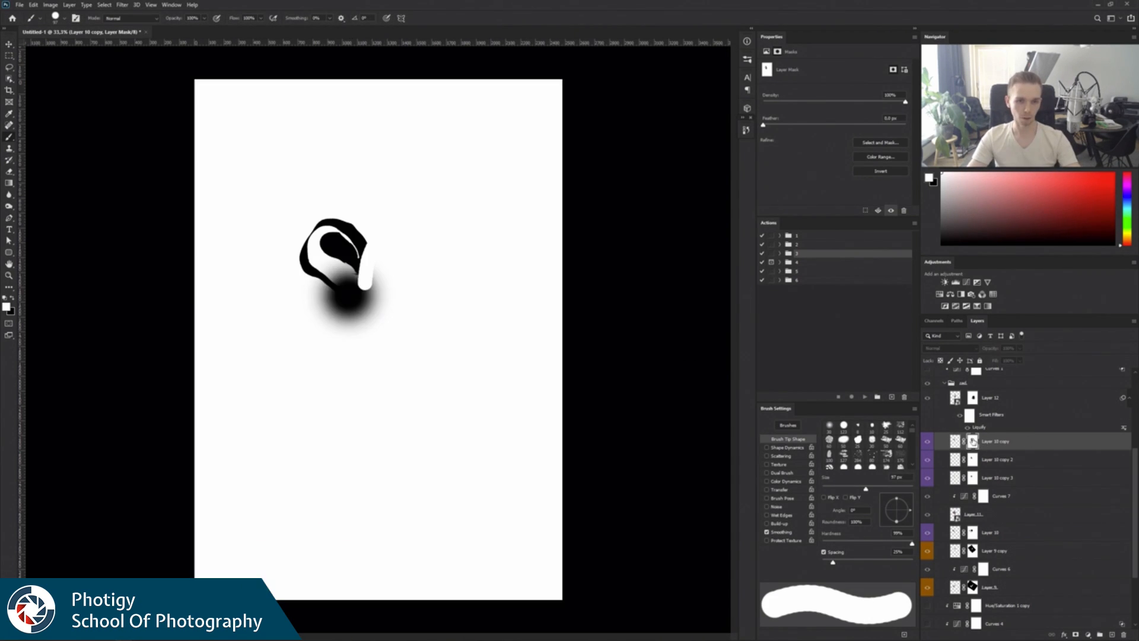
left_click(974, 441, "alt")
left_click(955, 442)
Set the brush to a soft tip of about 463 px with 0% hardness, and undo the trial dab on Layer 10 copy.
left_click_drag(382, 254, 422, 56)
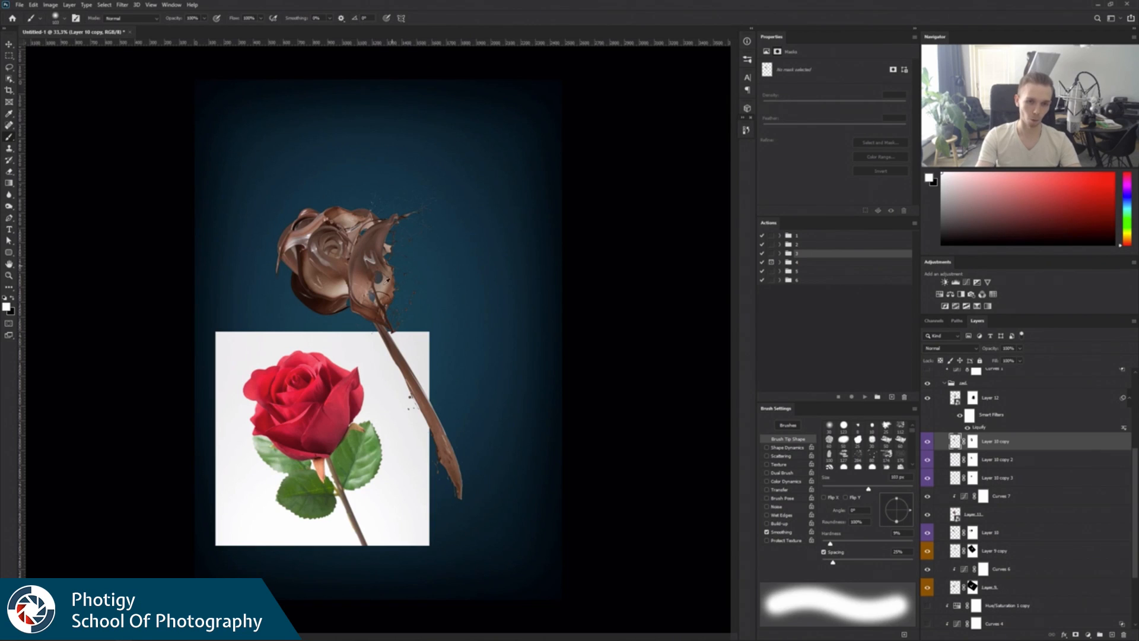
left_click_drag(371, 304, 443, 226)
left_click(385, 282)
key("ctrl+z")
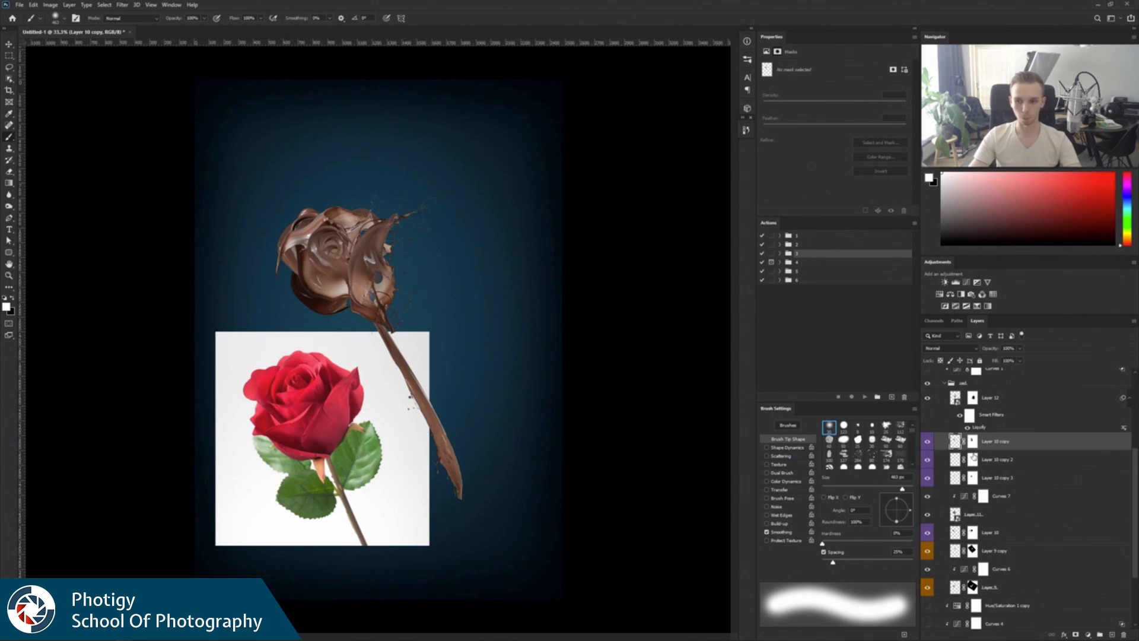
Paint on the Layer 12 mask with a soft brush, alternating black and white, to reveal more of the petal over the holes.
left_click(974, 441)
key("x")
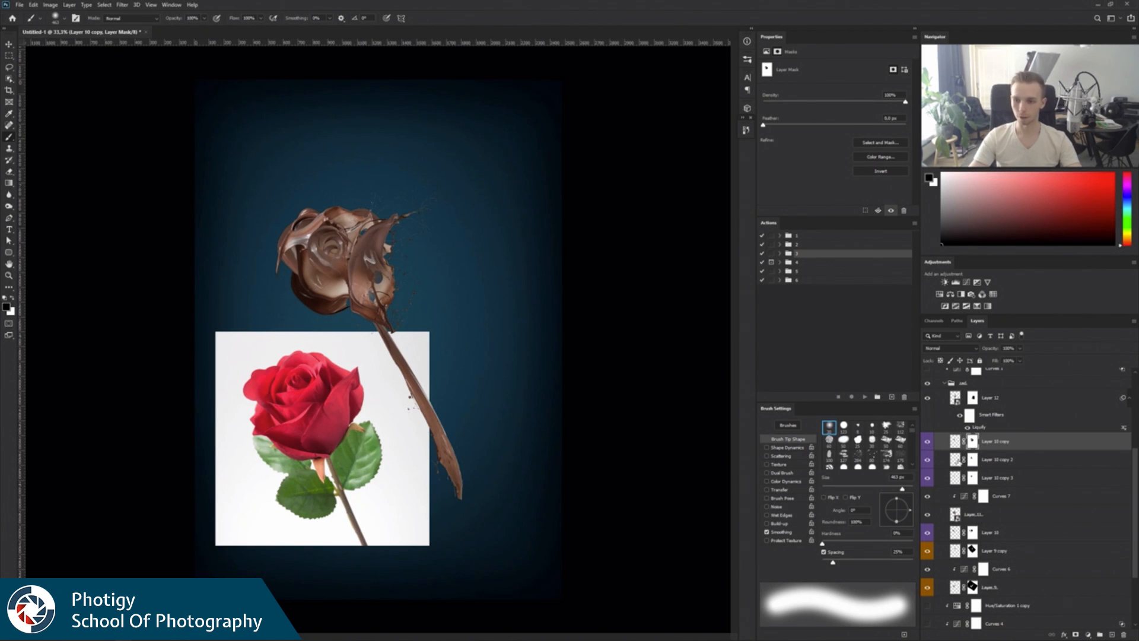
left_click(973, 401)
key("x")
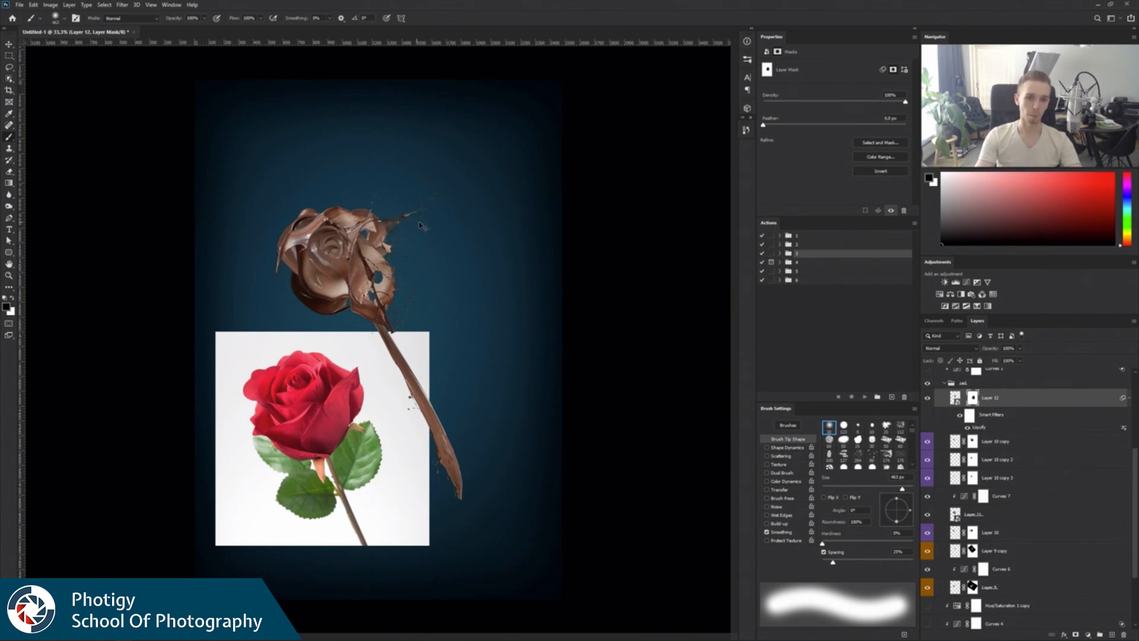
key("x")
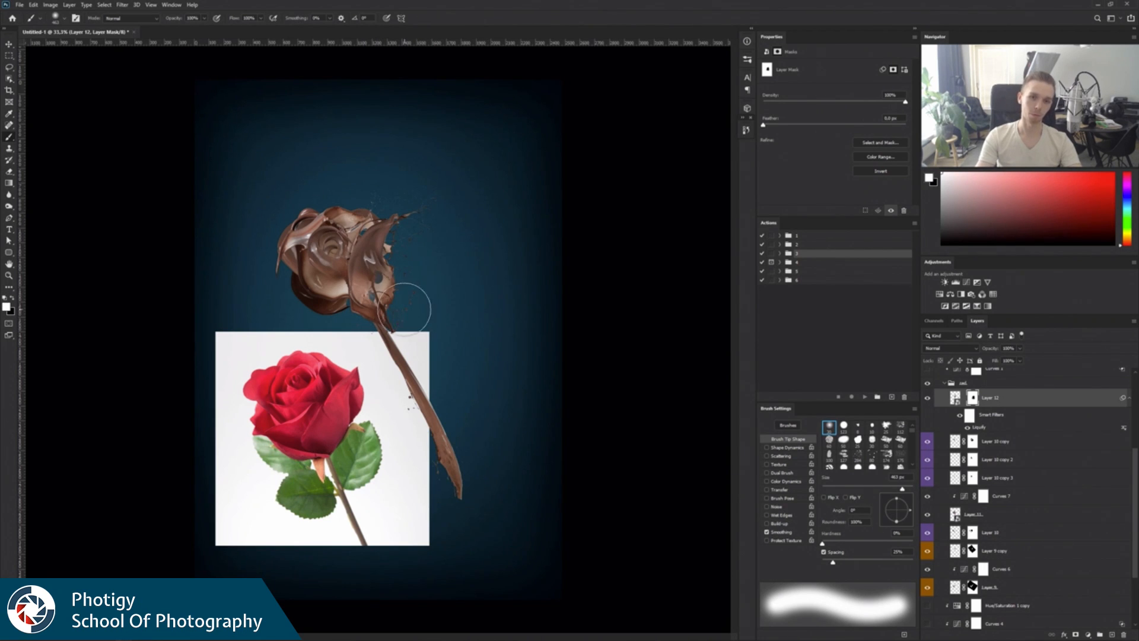
left_click_drag(407, 284, 369, 288)
key("x")
key("x")
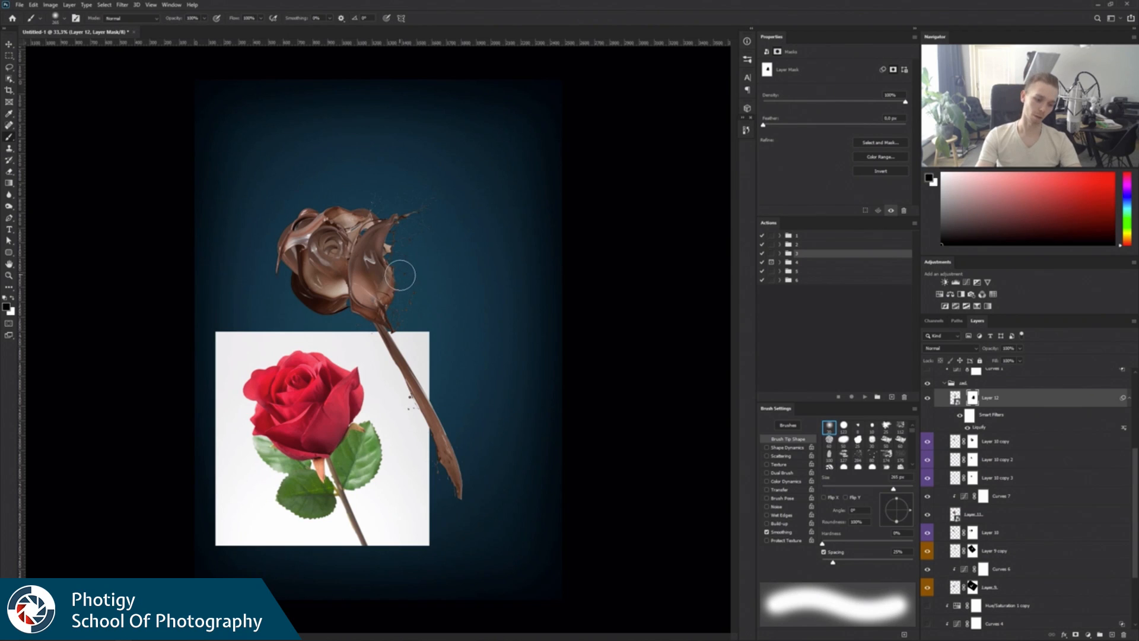
key("x")
key("x")
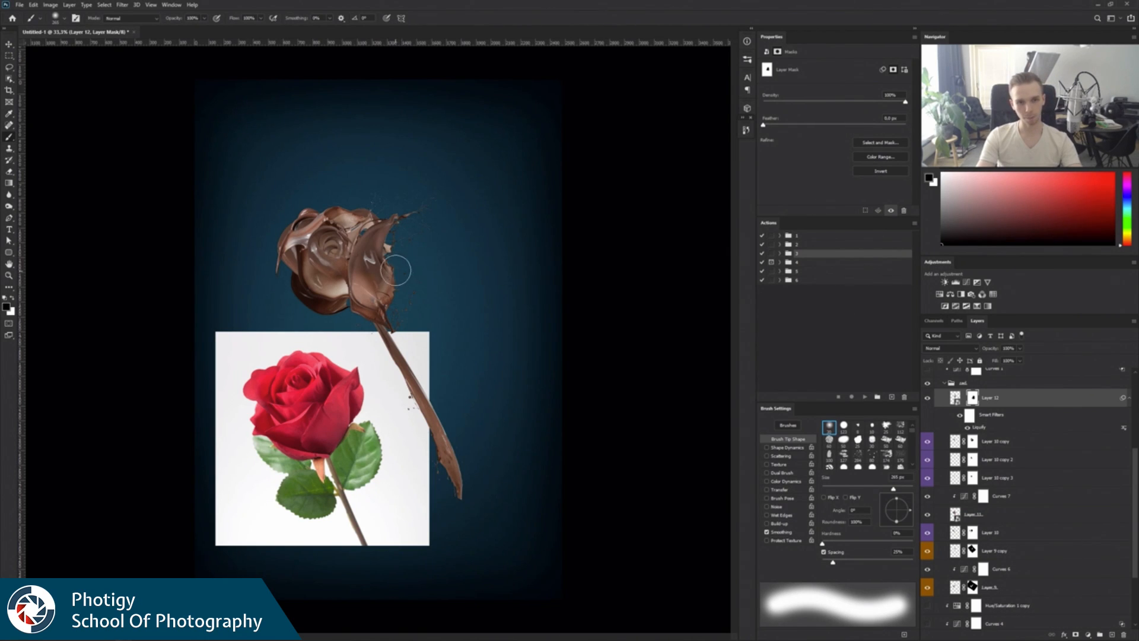
Expand the group directly above Ref copy, and toggle the group and its Layer 13 to examine what they add to the rose.
key("z")
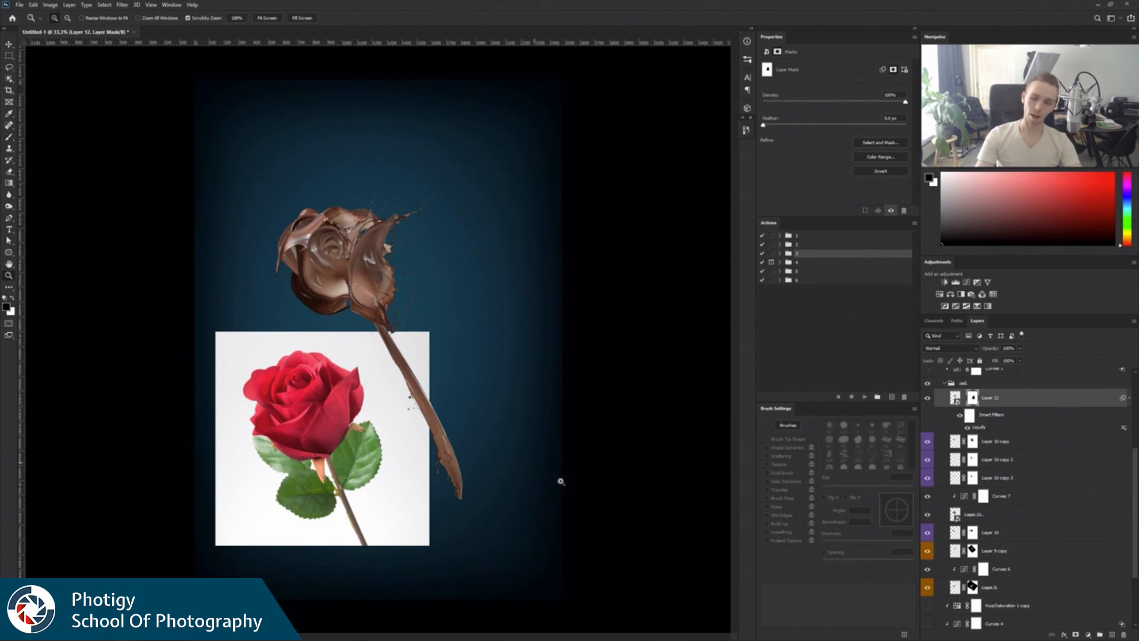
left_click_drag(1134, 508, 1137, 575)
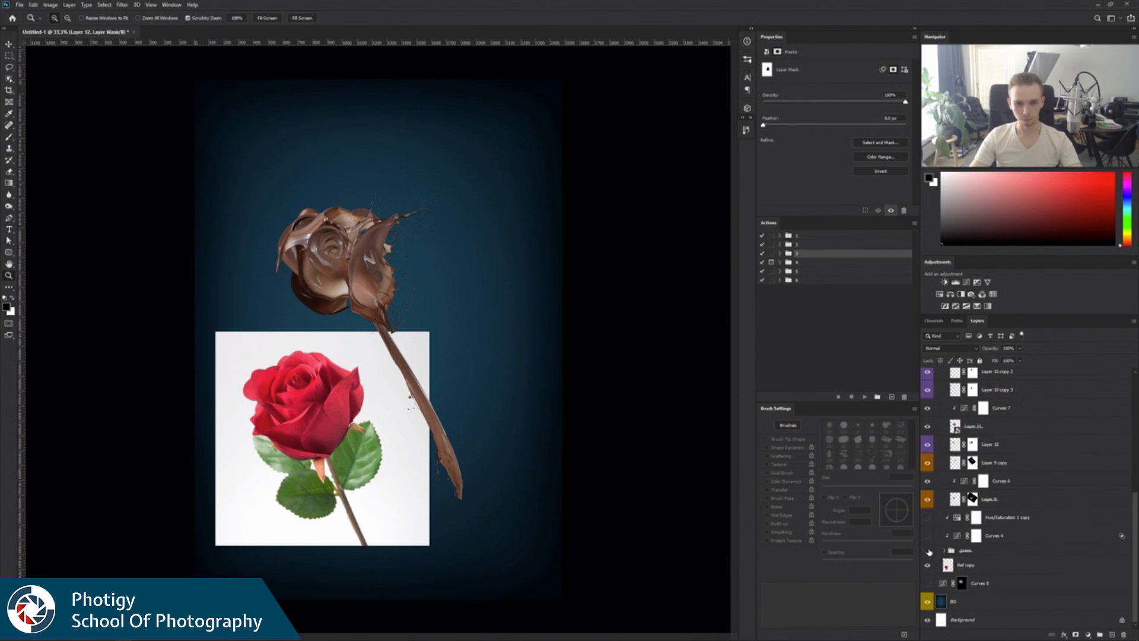
left_click(927, 550)
left_click(927, 551)
left_click(944, 550)
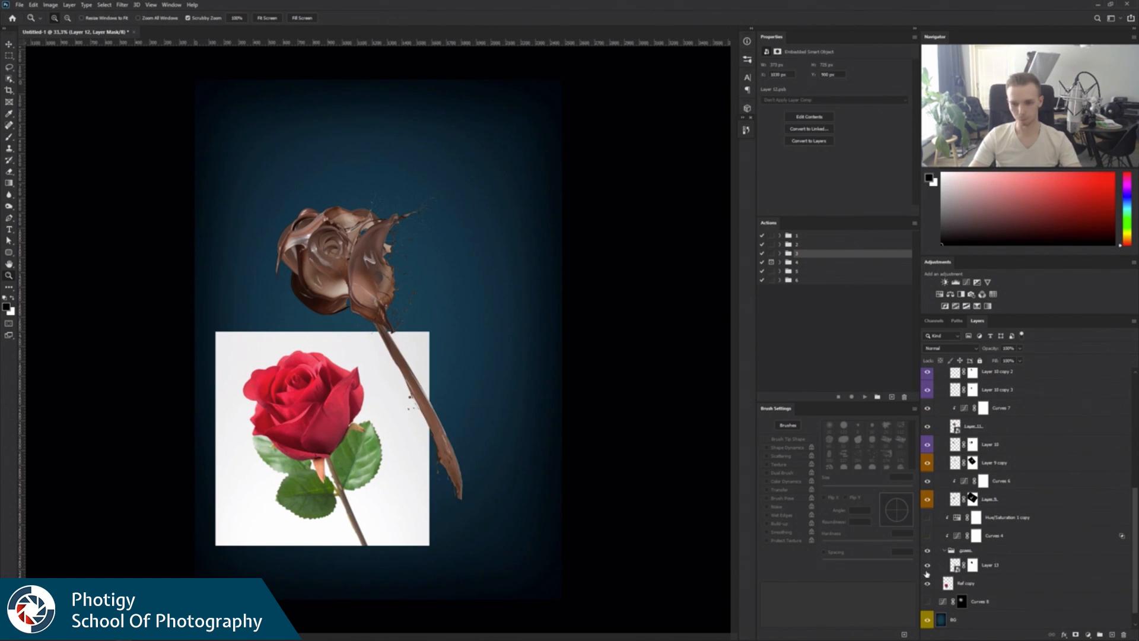
left_click(929, 567)
left_click(929, 567)
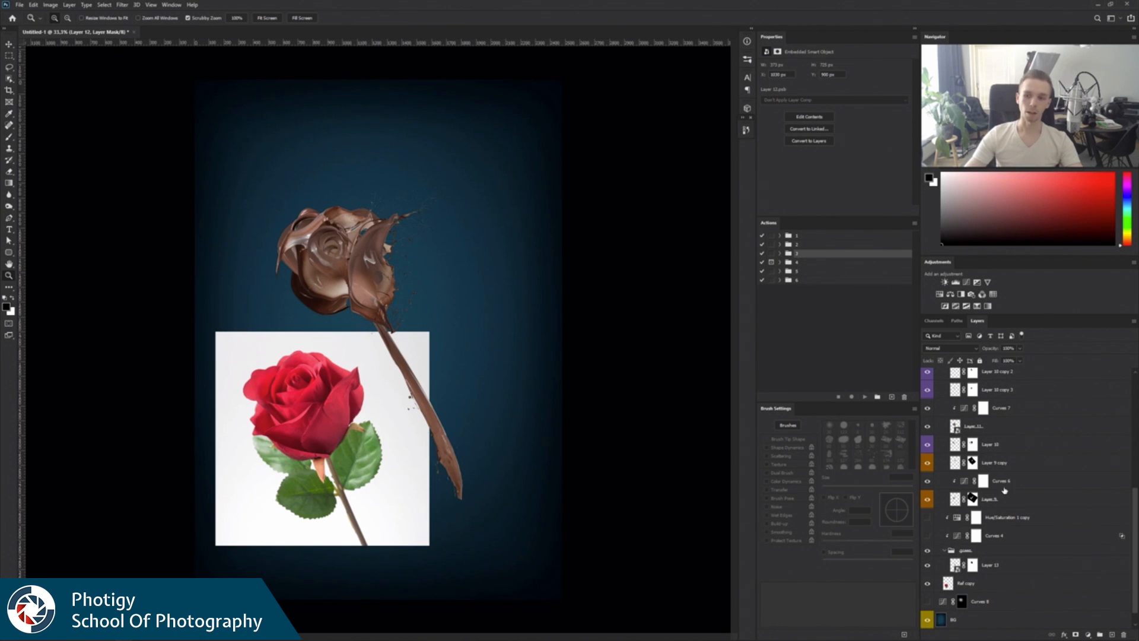
scroll(1134, 504, "up", 5)
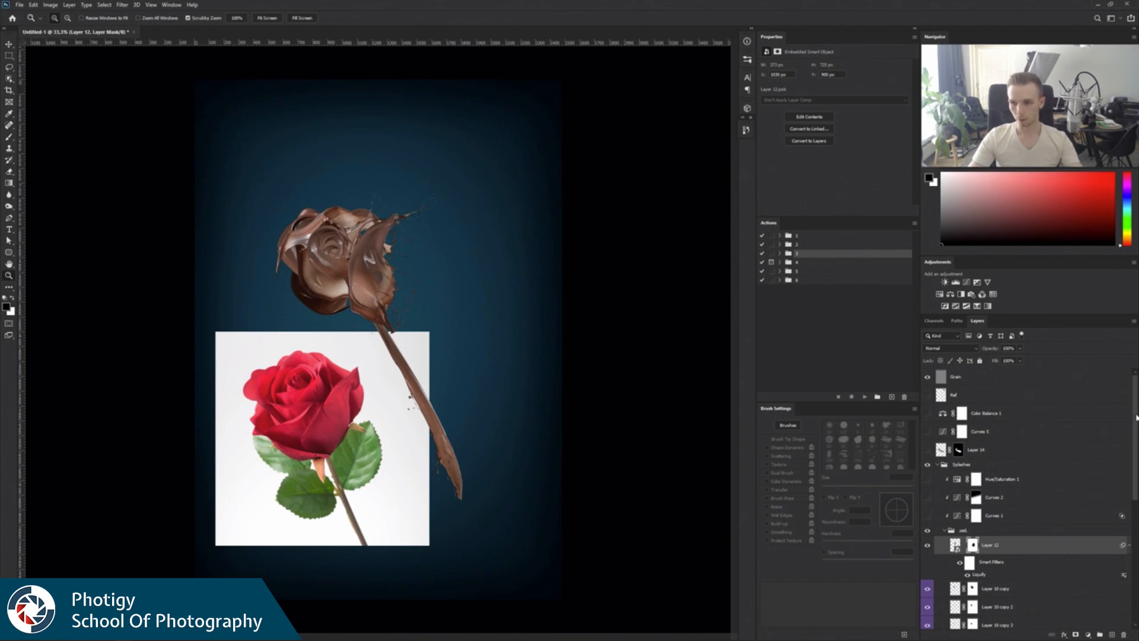
Move the Ref copy rose to the canvas's upper right, clear of the chocolate rose, and scale it down to about 635 px wide.
left_click_drag(1137, 418, 1115, 532)
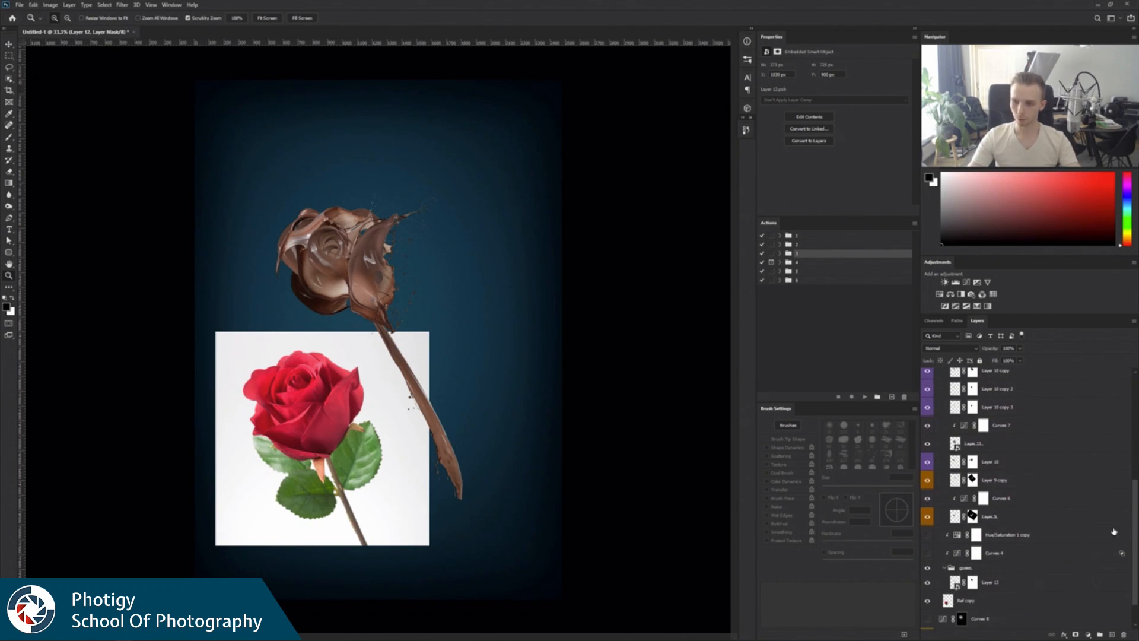
left_click(985, 601)
key("v")
left_click_drag(365, 424, 497, 186)
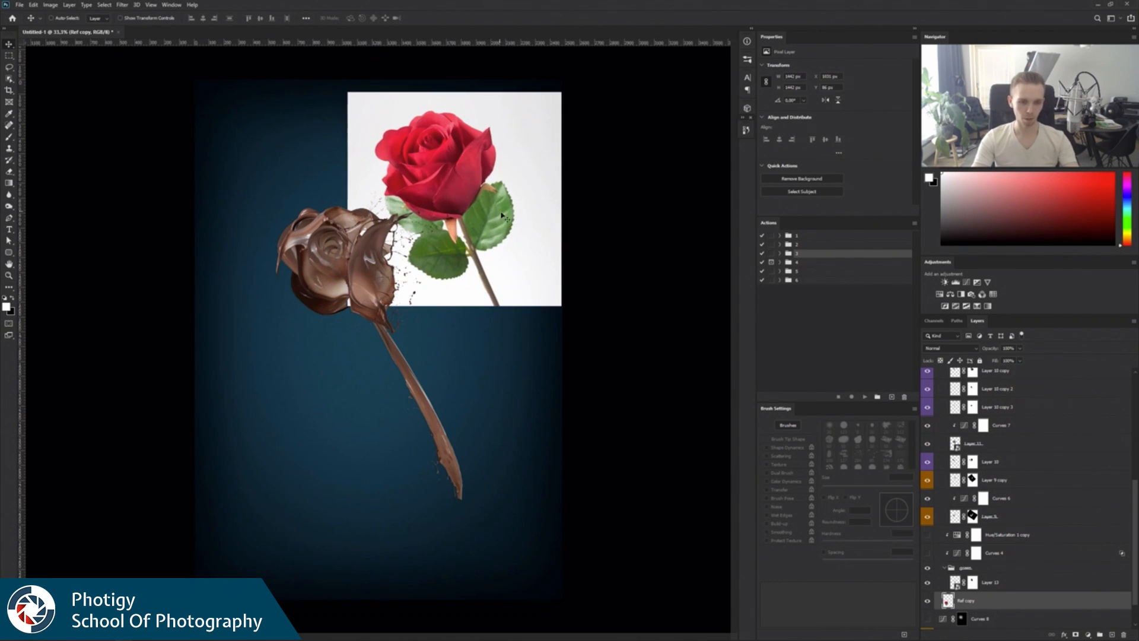
key("ctrl+t")
left_click_drag(560, 306, 503, 187)
key("Return")
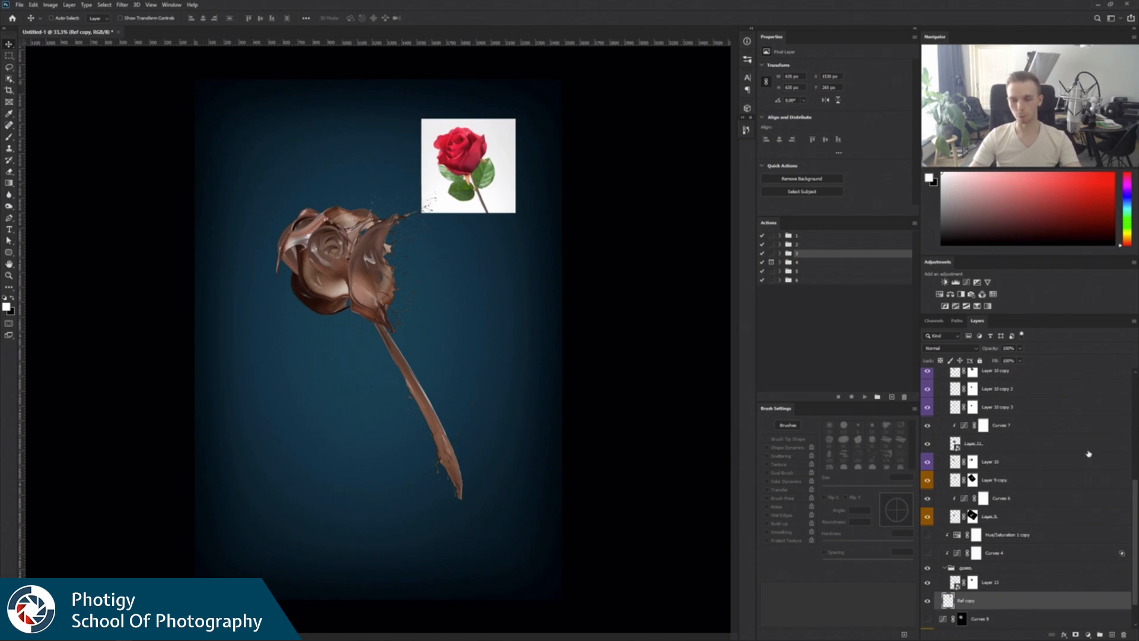
Show Hue/Saturation 1 on the flower head and shift its hue to red, around -25, with higher saturation and lightness around -12.
scroll(1136, 491, "up", 5)
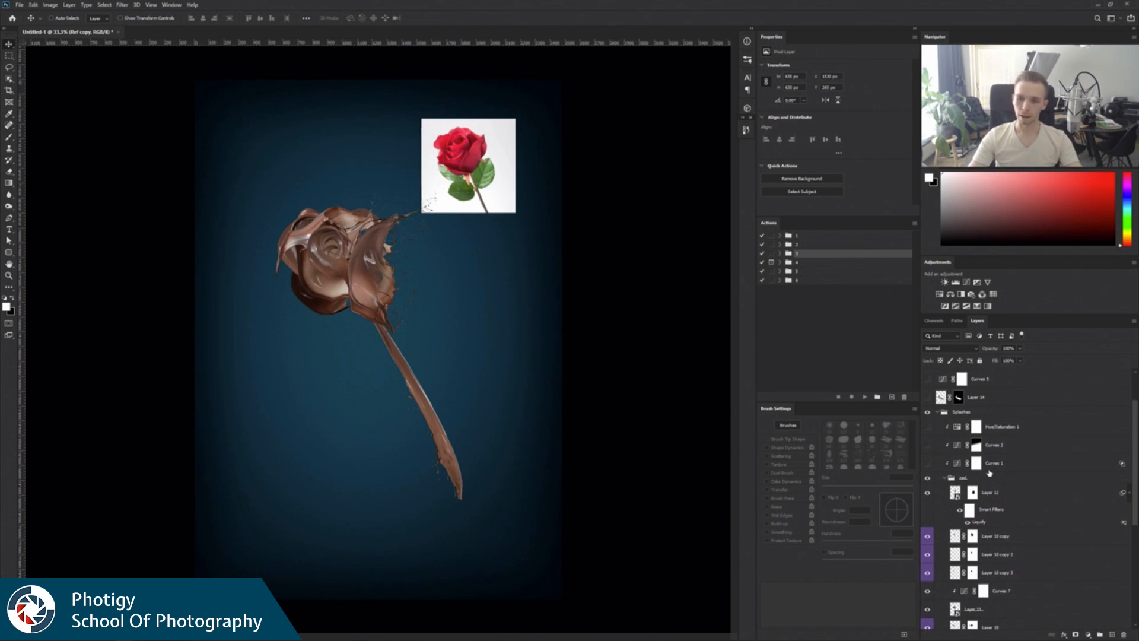
left_click(975, 464)
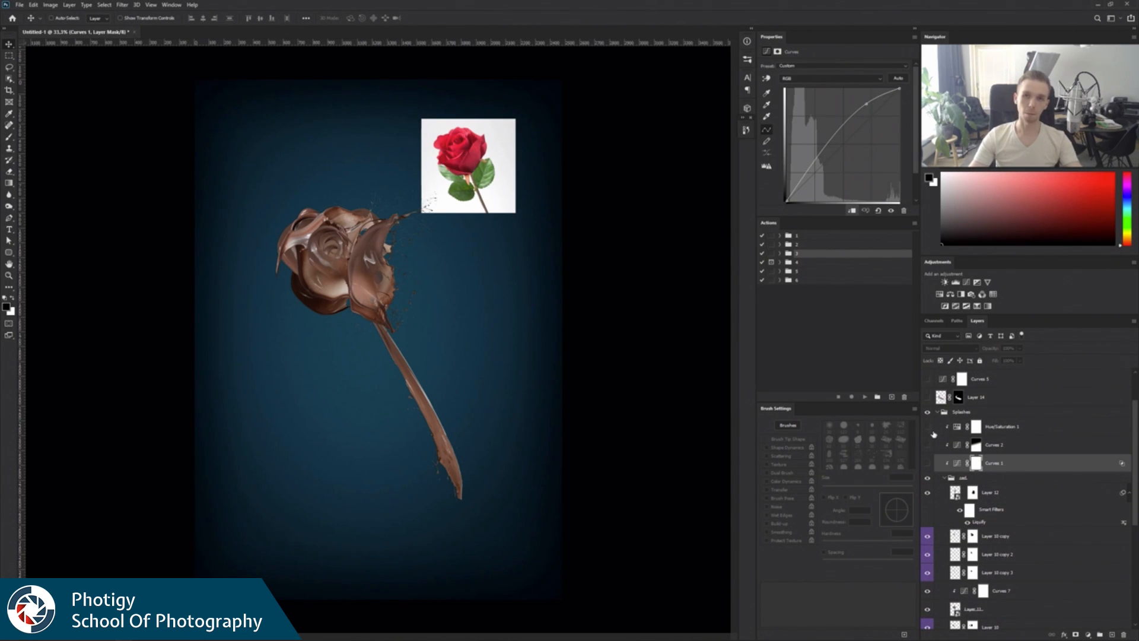
left_click(998, 428)
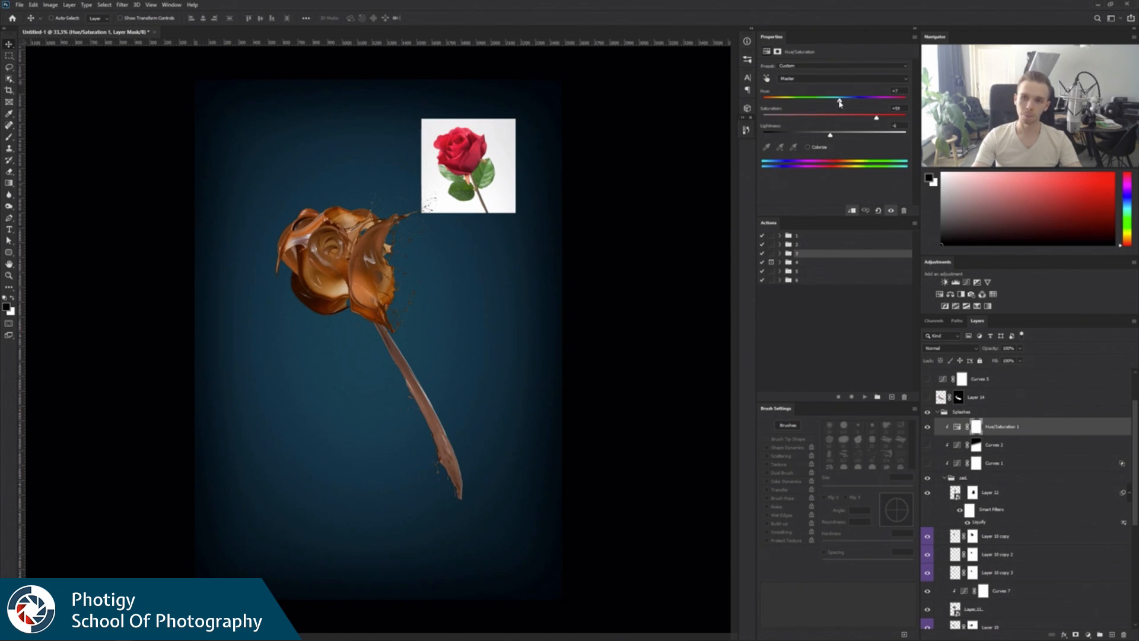
left_click_drag(840, 102, 771, 103)
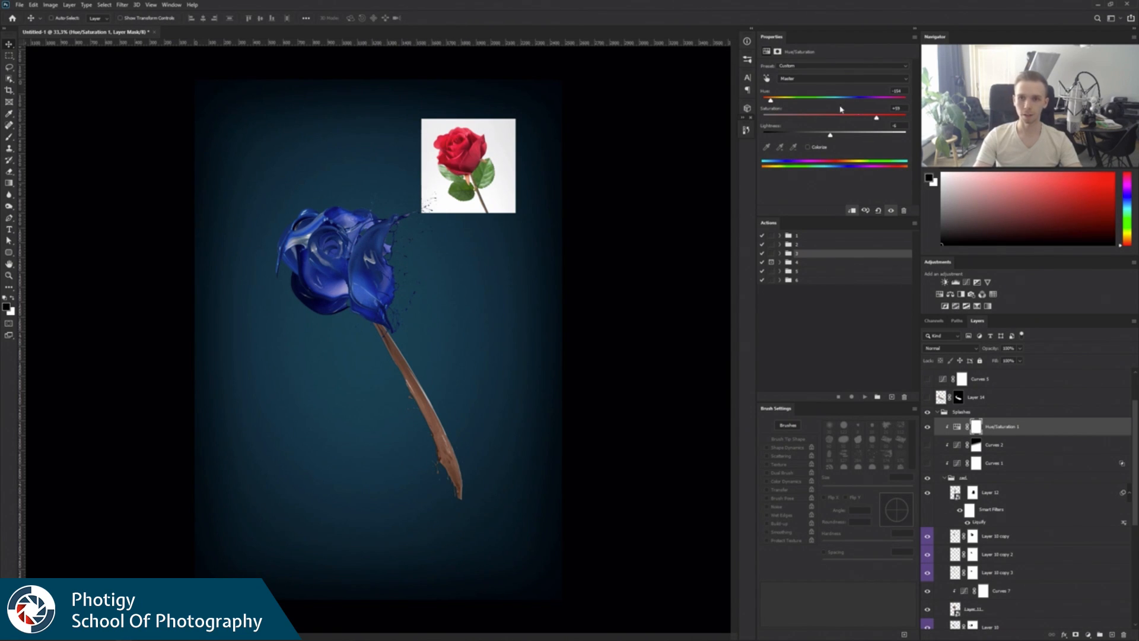
left_click_drag(773, 106, 816, 100)
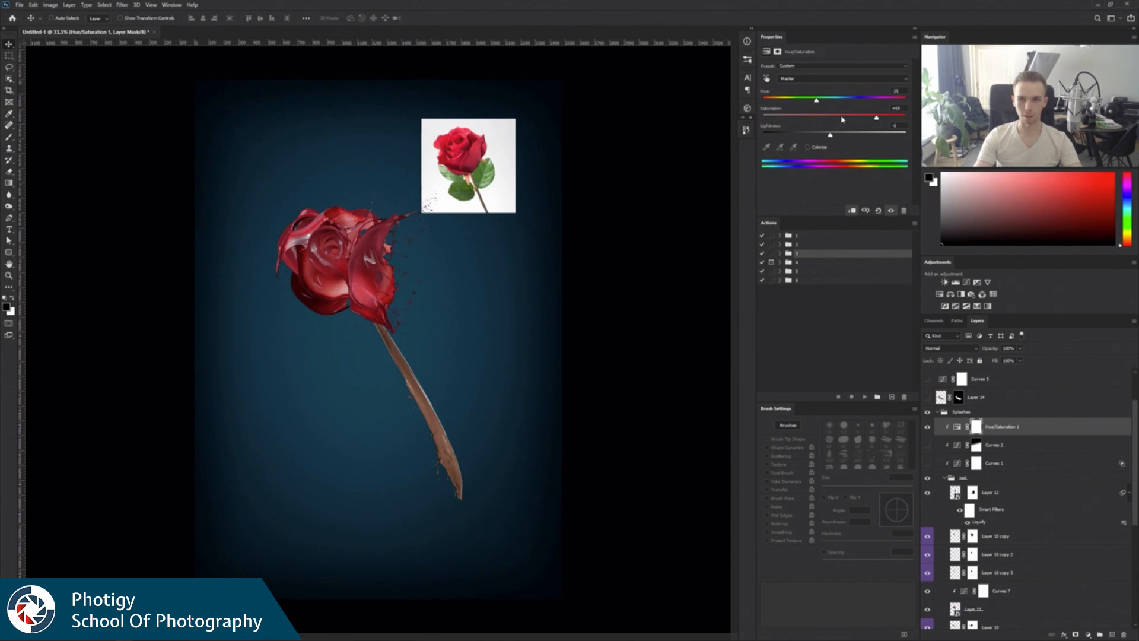
left_click_drag(881, 120, 821, 136)
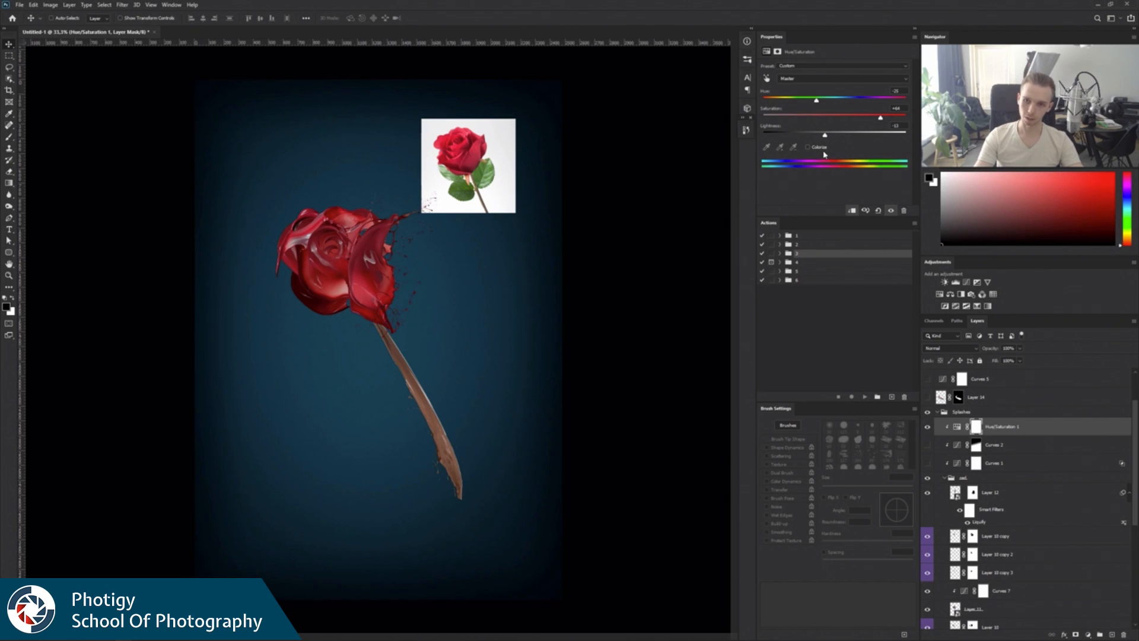
Colorize the flower head in Hue/Saturation 1 with saturation about 55, comparing Colorize off and on before keeping it on.
left_click(808, 147)
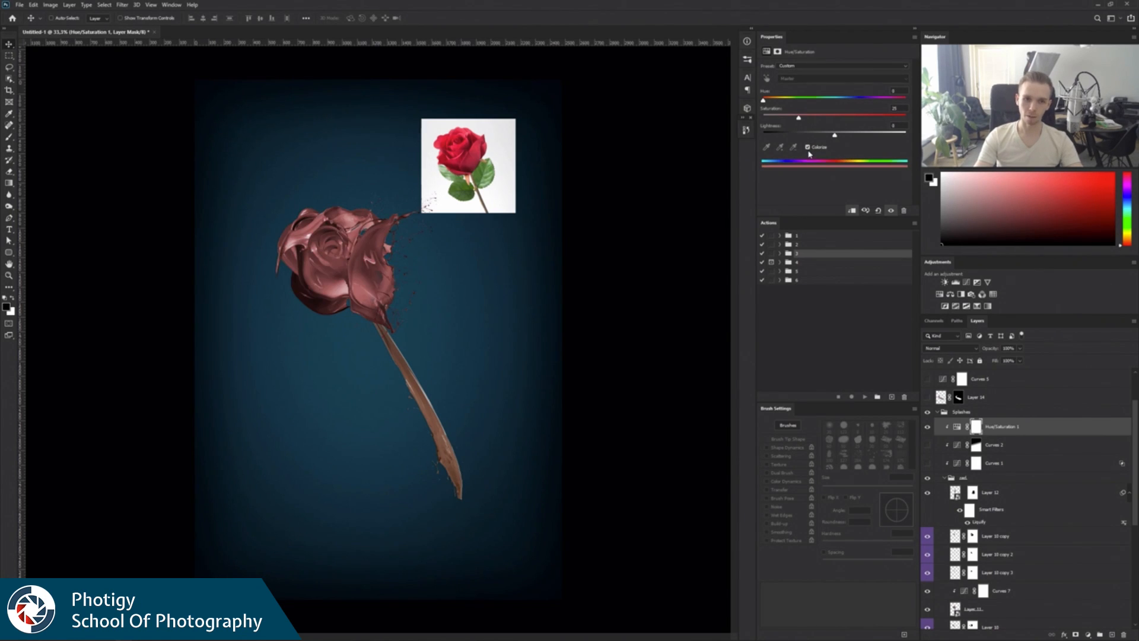
left_click_drag(800, 119, 844, 118)
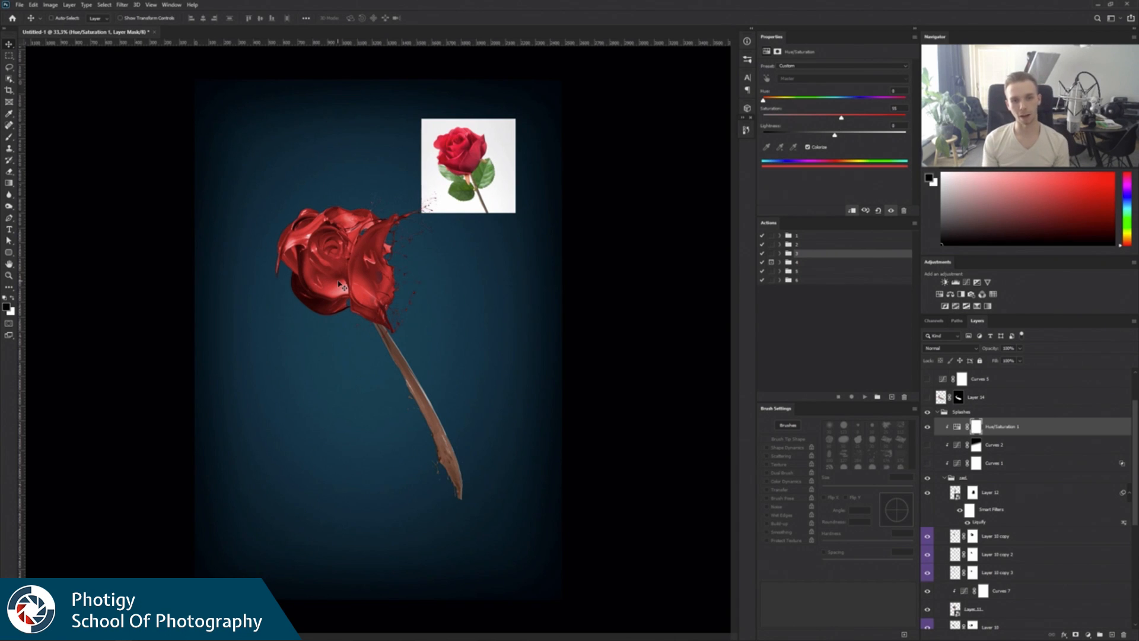
left_click(808, 147)
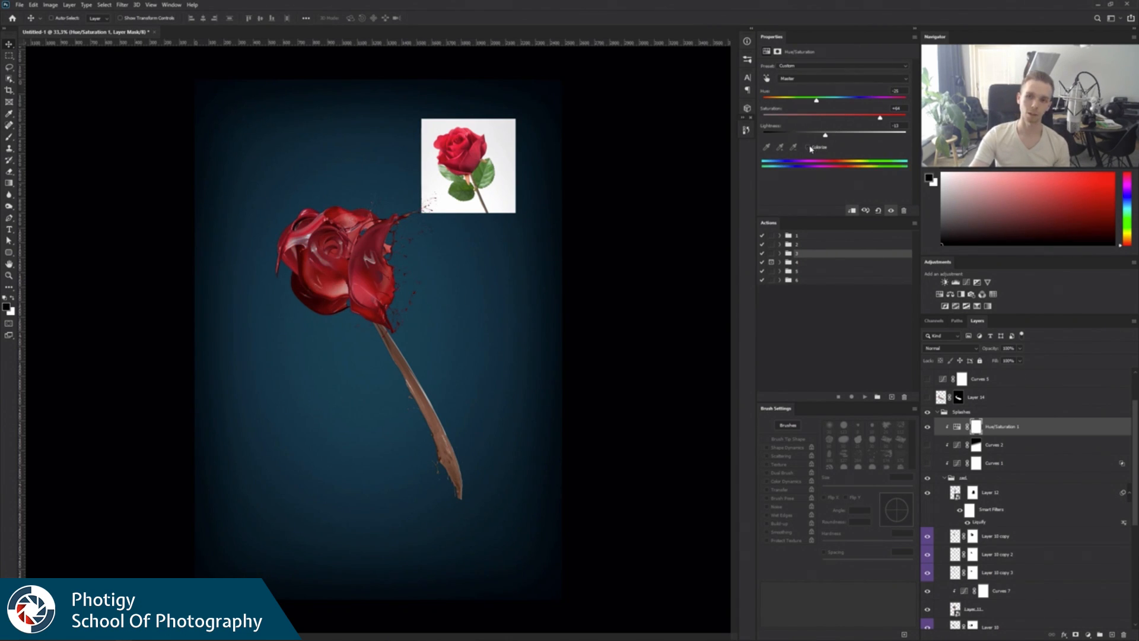
left_click(807, 147)
left_click(808, 147)
left_click(808, 148)
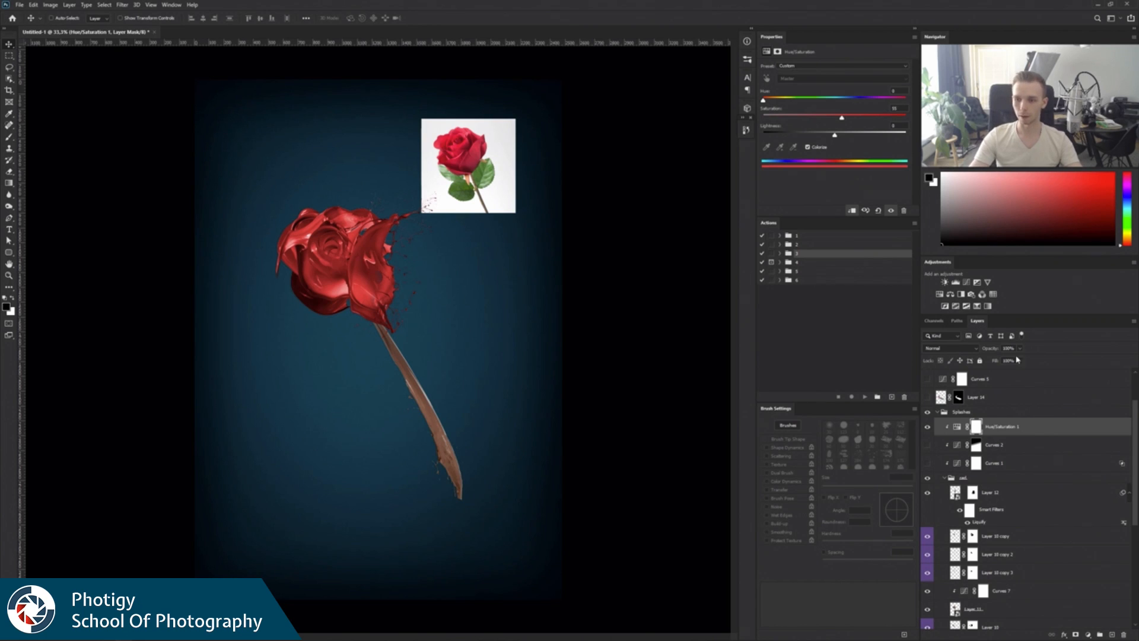
Show the clipped Curves 2 and Curves 1 adjustments on the red flower head, toggling Curves 1 to compare.
left_click(928, 445)
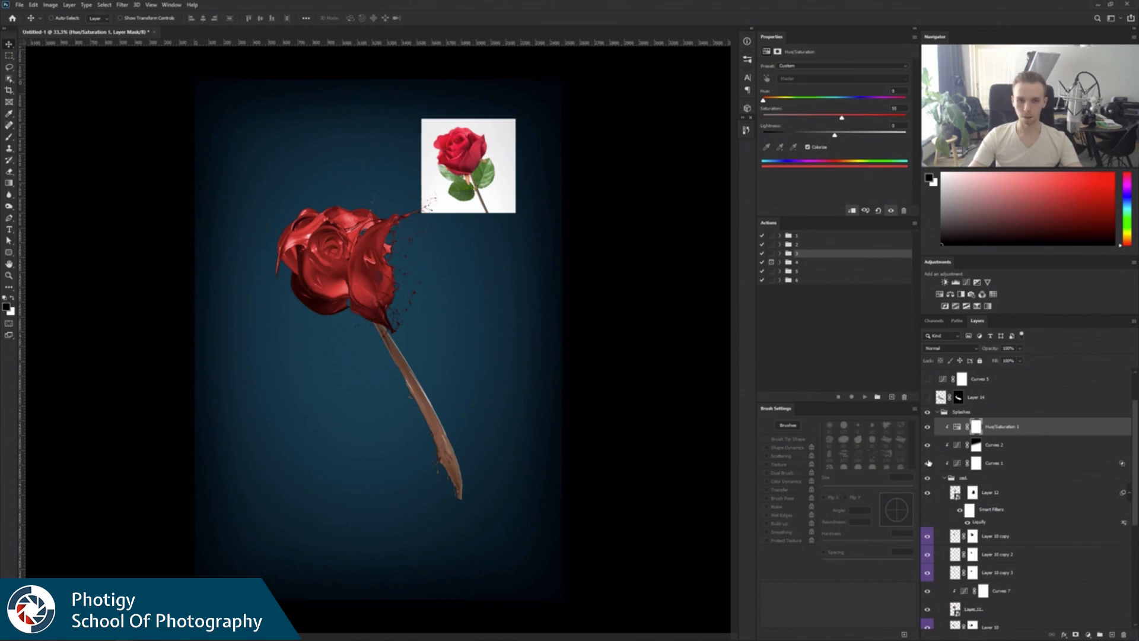
left_click(928, 463)
left_click(929, 463)
left_click(929, 464)
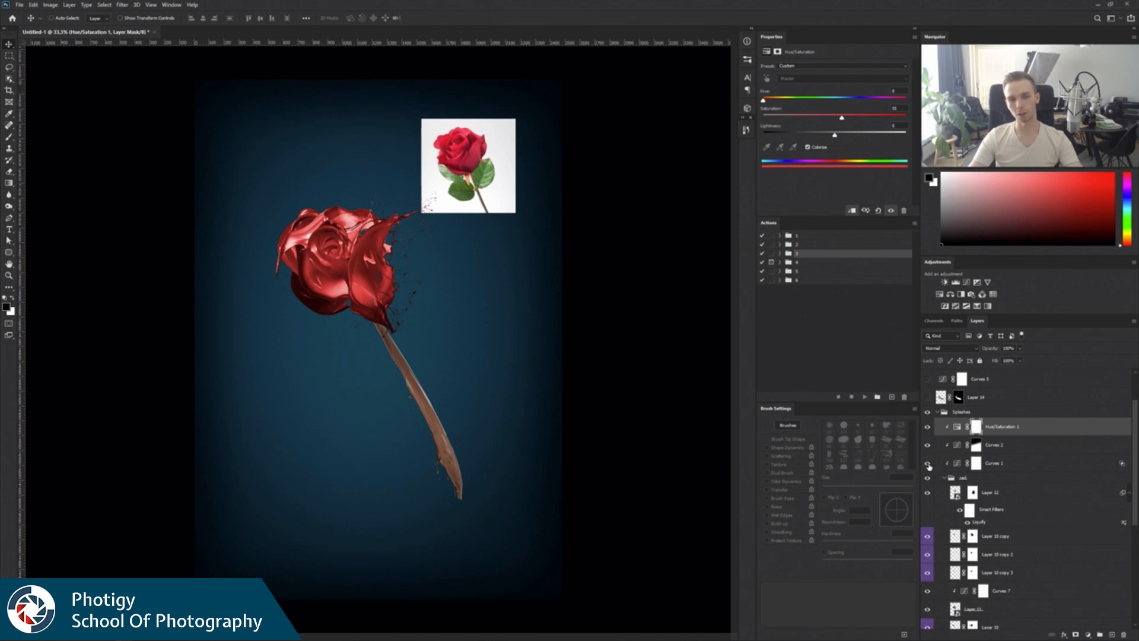
Examine the curve and Blend If settings of Curves 1, and toggle Curves 2 to compare its effect on the petals.
left_click(960, 464)
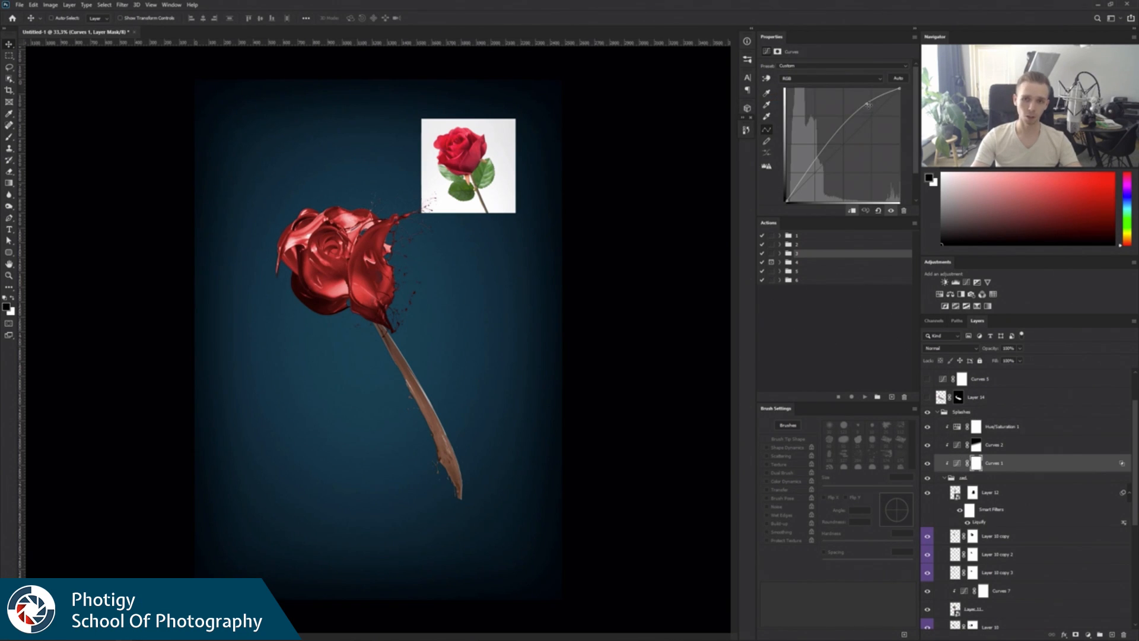
left_click(1023, 471)
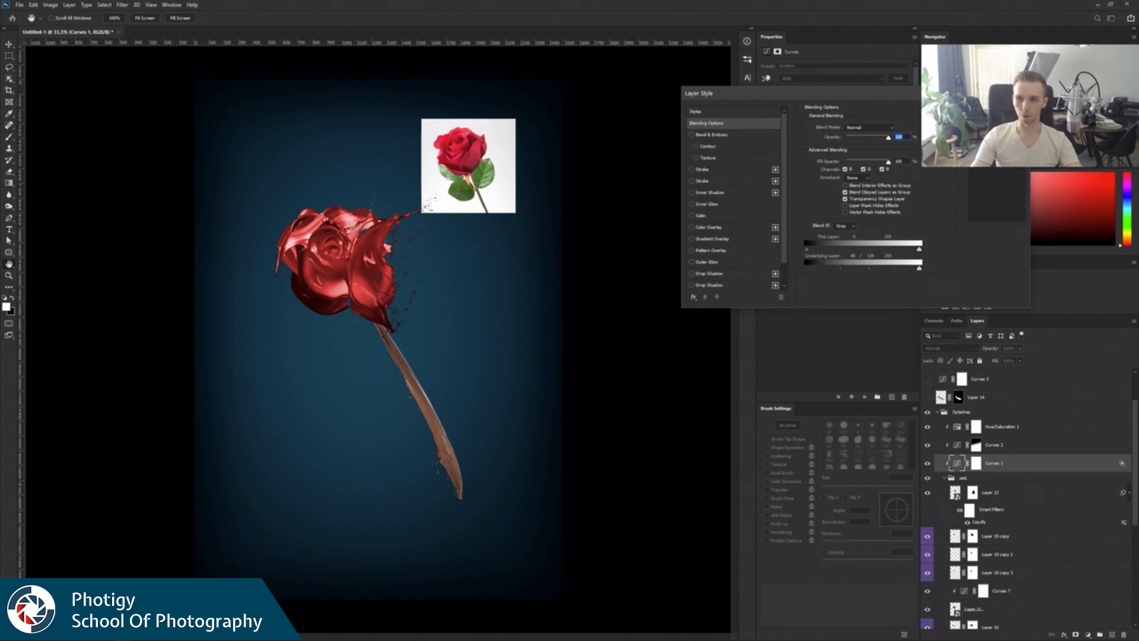
key("Escape")
left_click(927, 445)
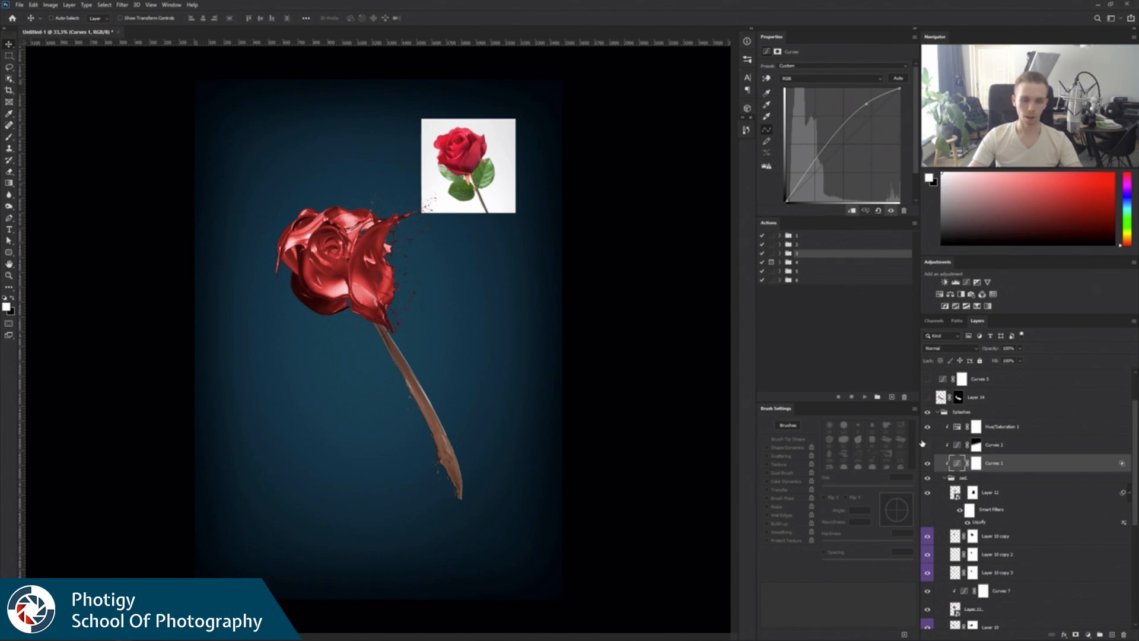
left_click(927, 445)
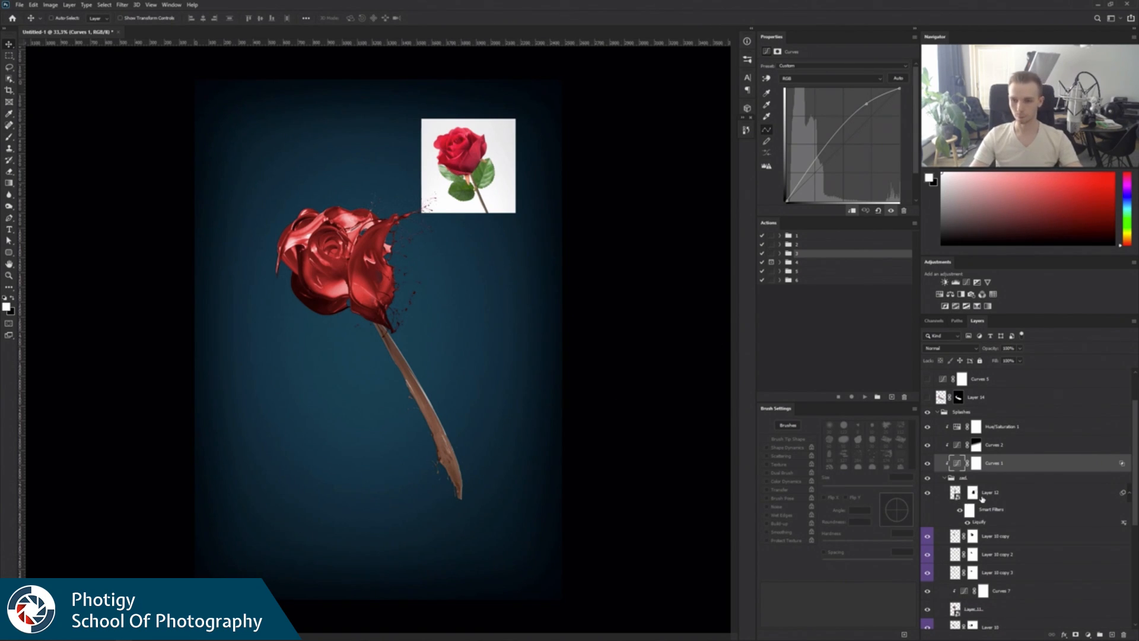
Show Hue/Saturation 1 copy on the stem and colorize it green with hue about 85, saturation about 36 and lightness about -20.
left_click(946, 479)
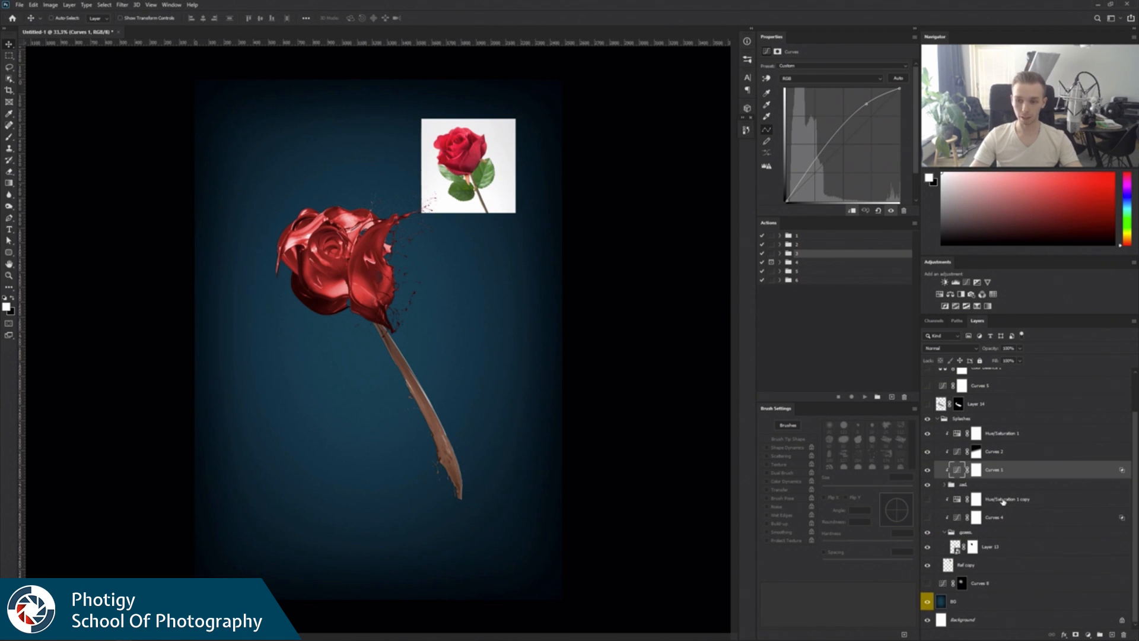
left_click(1002, 502)
left_click(927, 499)
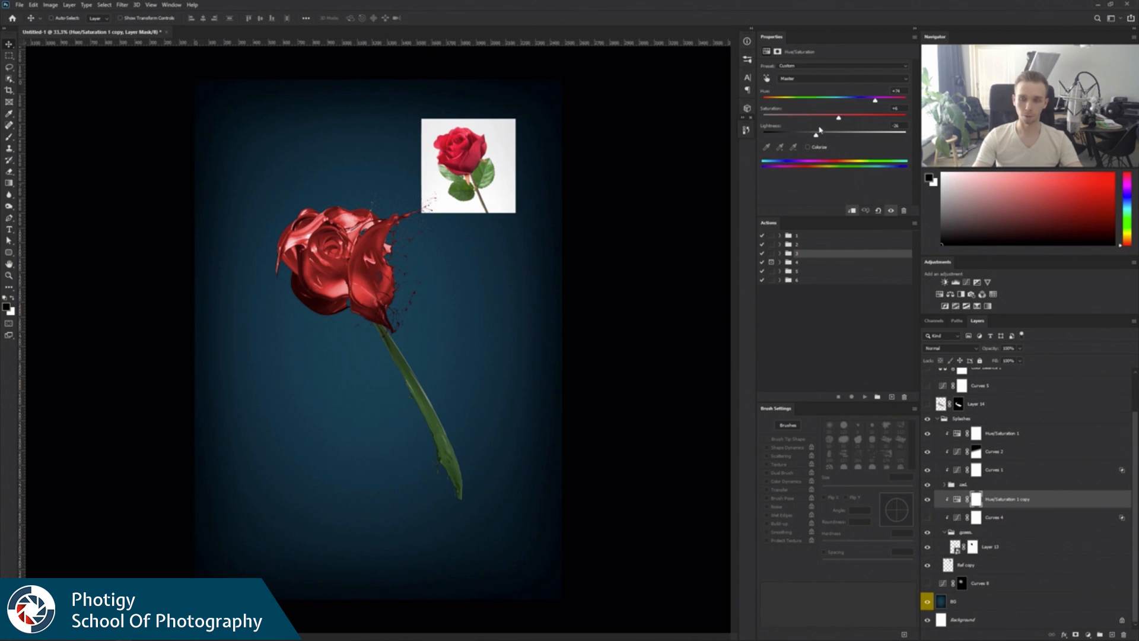
left_click(809, 148)
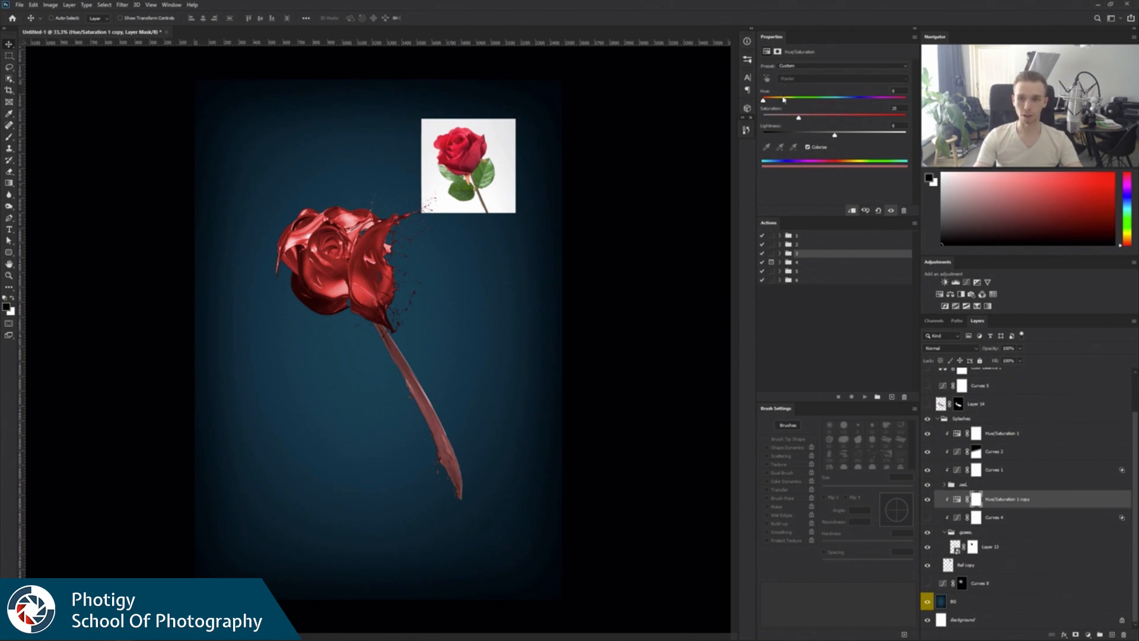
mouse_move(784, 99)
left_mouse_down()
mouse_move(814, 102)
mouse_move(821, 119)
mouse_move(797, 101)
left_mouse_up()
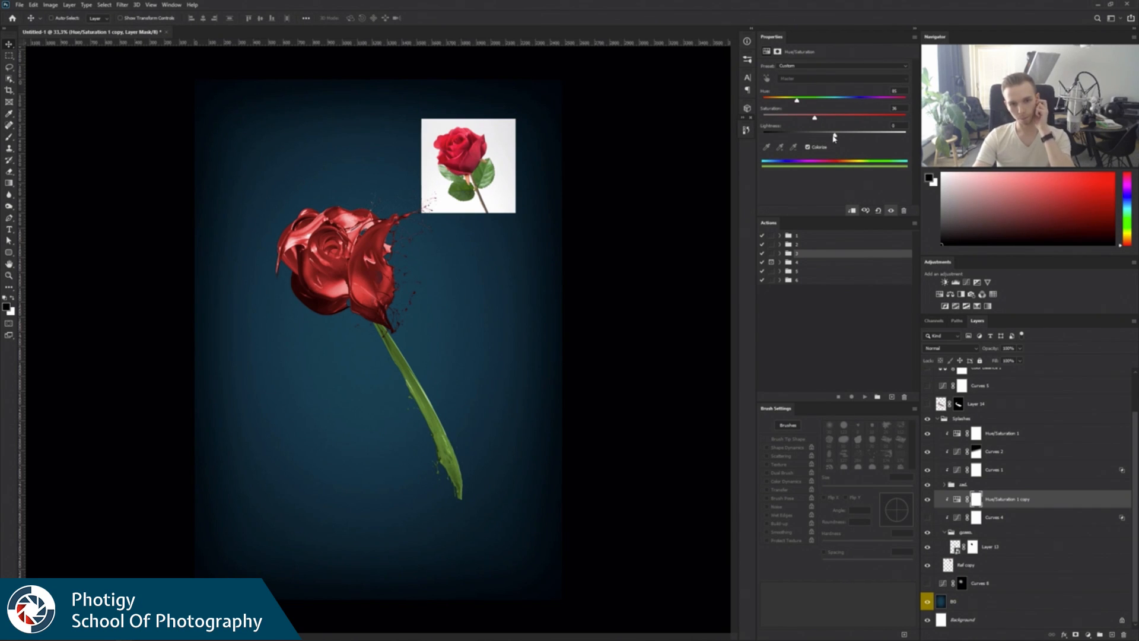
left_click_drag(840, 141, 821, 141)
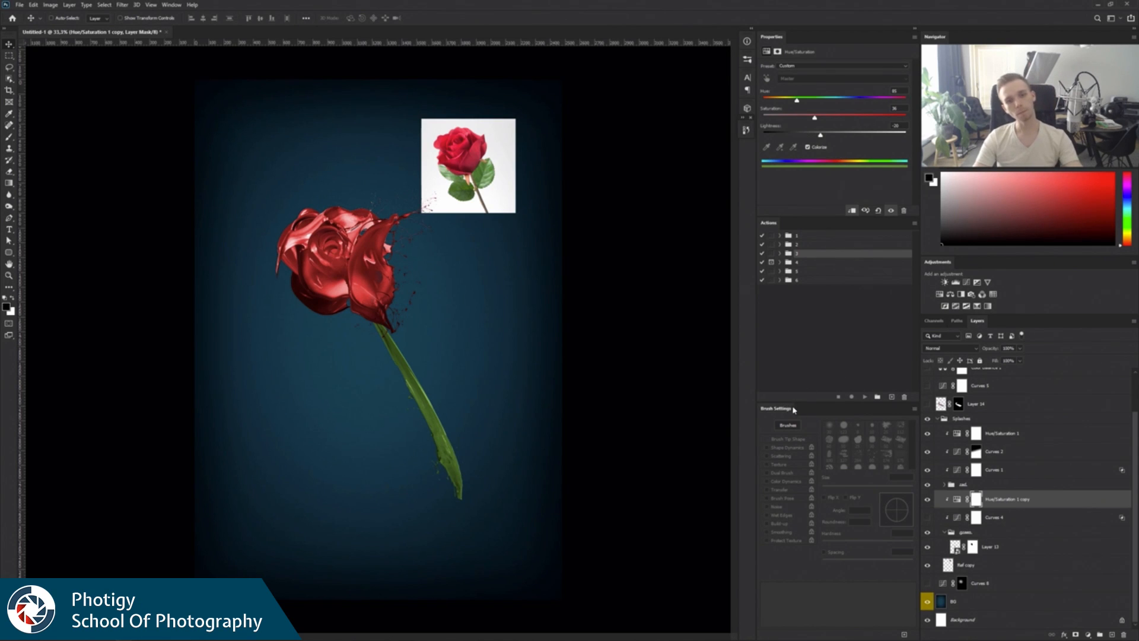
Show the Curves 4 adjustment to brighten the green stem, toggling it to compare.
left_click(992, 517)
left_click(928, 518)
left_click(925, 518)
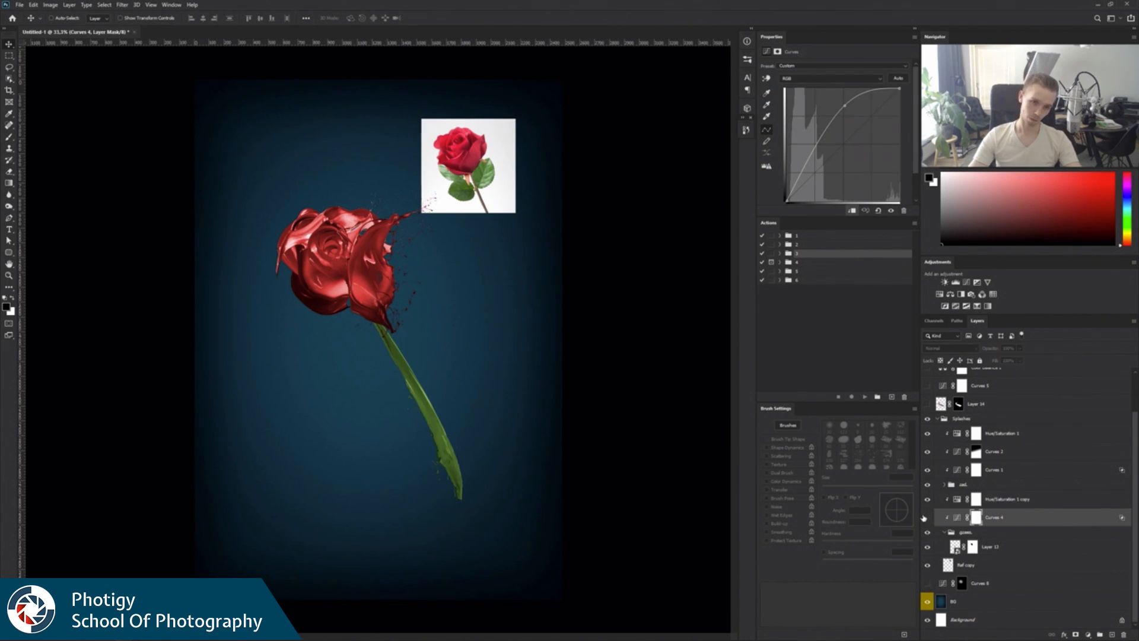
left_click(924, 519)
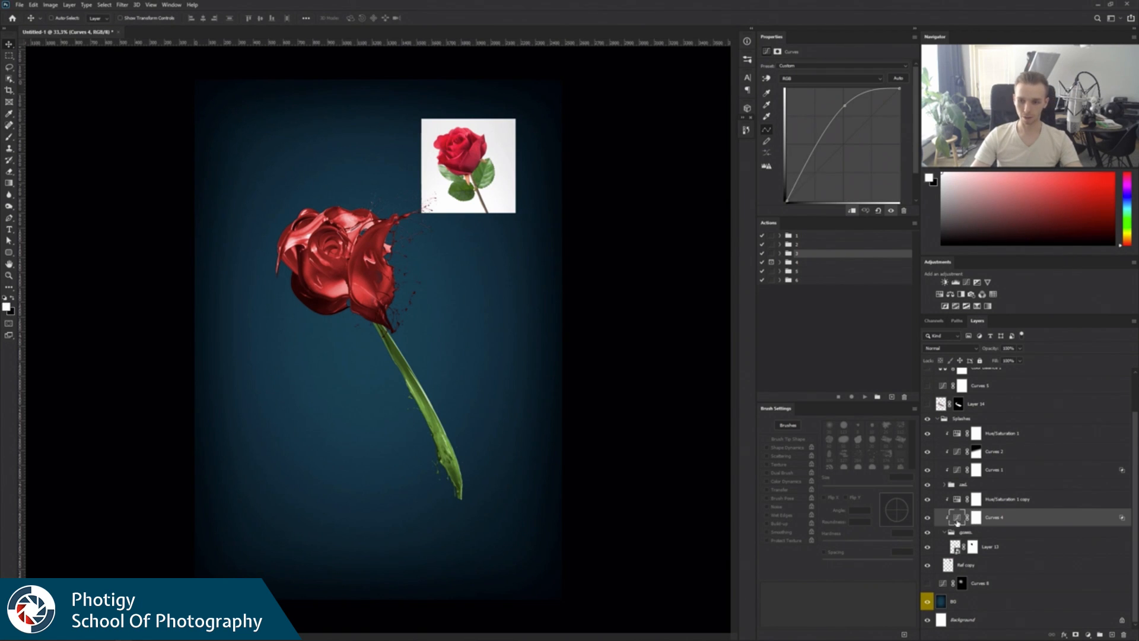
Rasterize the stem's smart object layer in the green group.
left_click(981, 546)
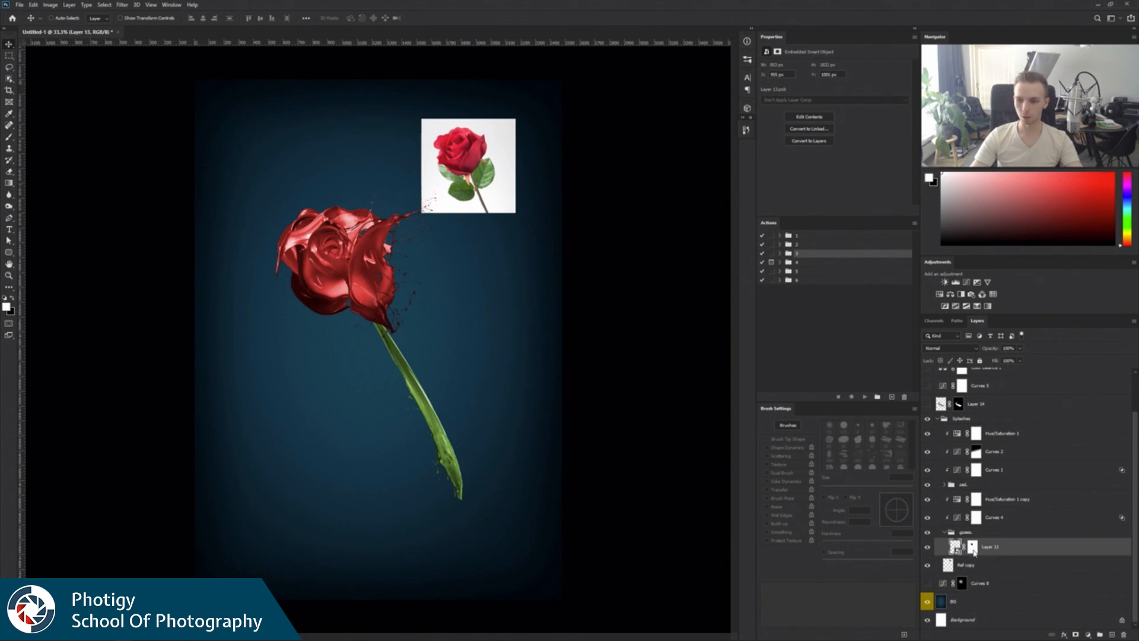
right_click(973, 552)
right_click(1026, 551)
left_click(1043, 321)
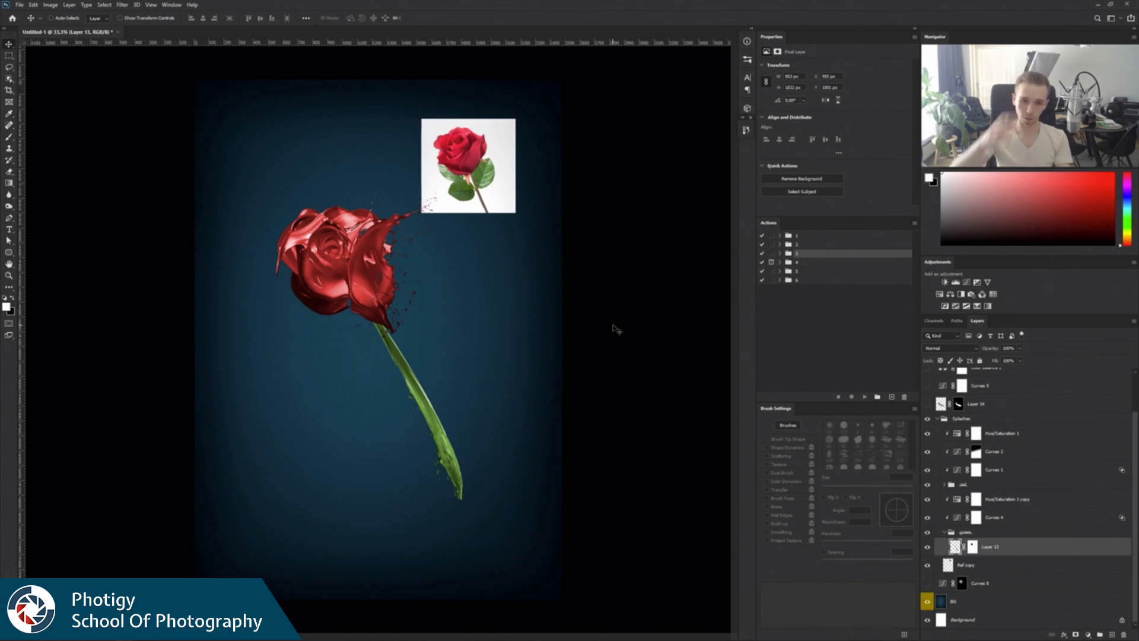
Bend the stem into a flowing S-curve with Liquify, pulling its lower end and its top into shape, and apply the filter.
left_click(124, 5)
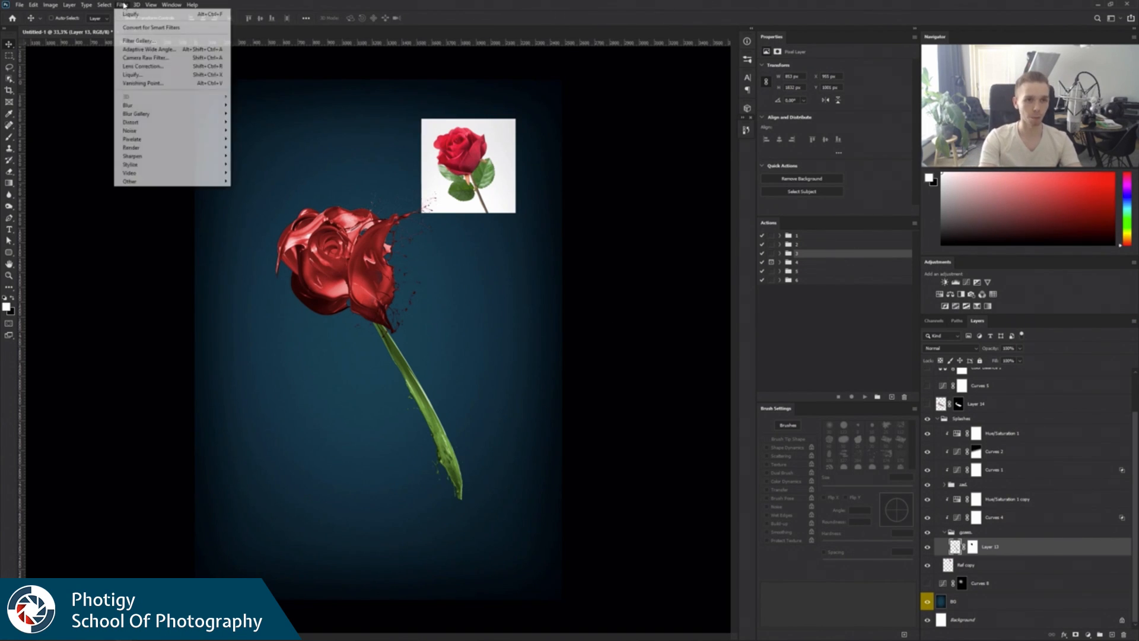
left_click(142, 75)
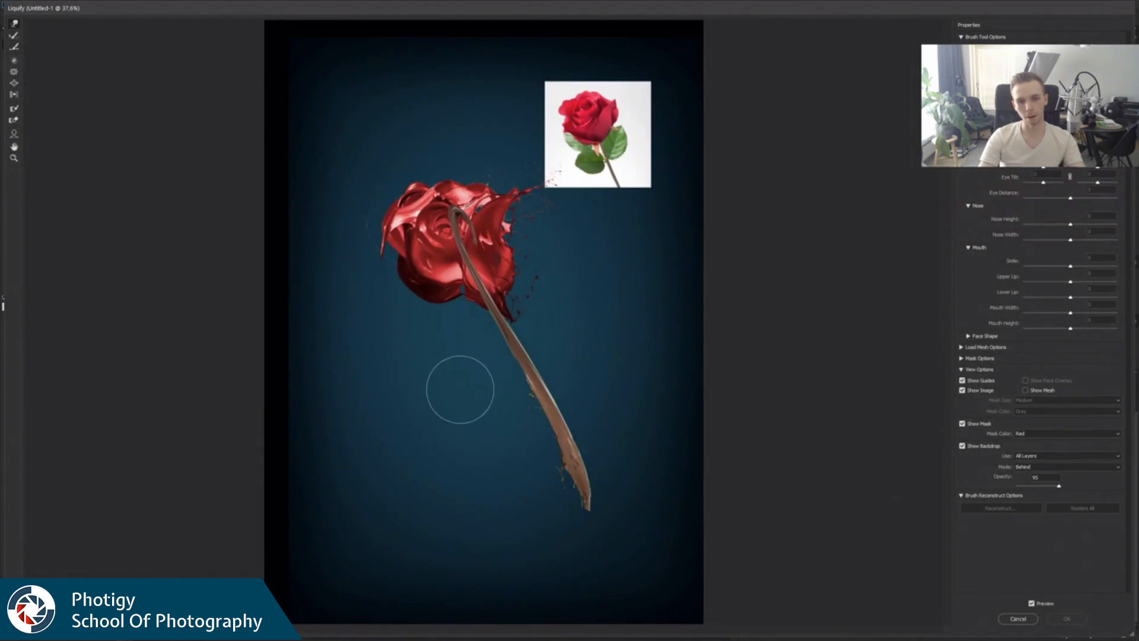
mouse_move(515, 368)
left_mouse_down()
mouse_move(545, 367)
mouse_move(721, 380)
left_mouse_up()
left_click_drag(587, 486, 537, 517)
left_click_drag(524, 586, 468, 569)
mouse_move(582, 600)
left_mouse_down()
mouse_move(494, 597)
mouse_move(493, 585)
left_mouse_up()
mouse_move(442, 238)
left_mouse_down()
mouse_move(479, 308)
mouse_move(444, 327)
mouse_move(448, 274)
mouse_move(476, 359)
left_mouse_up()
left_click_drag(428, 148, 489, 202)
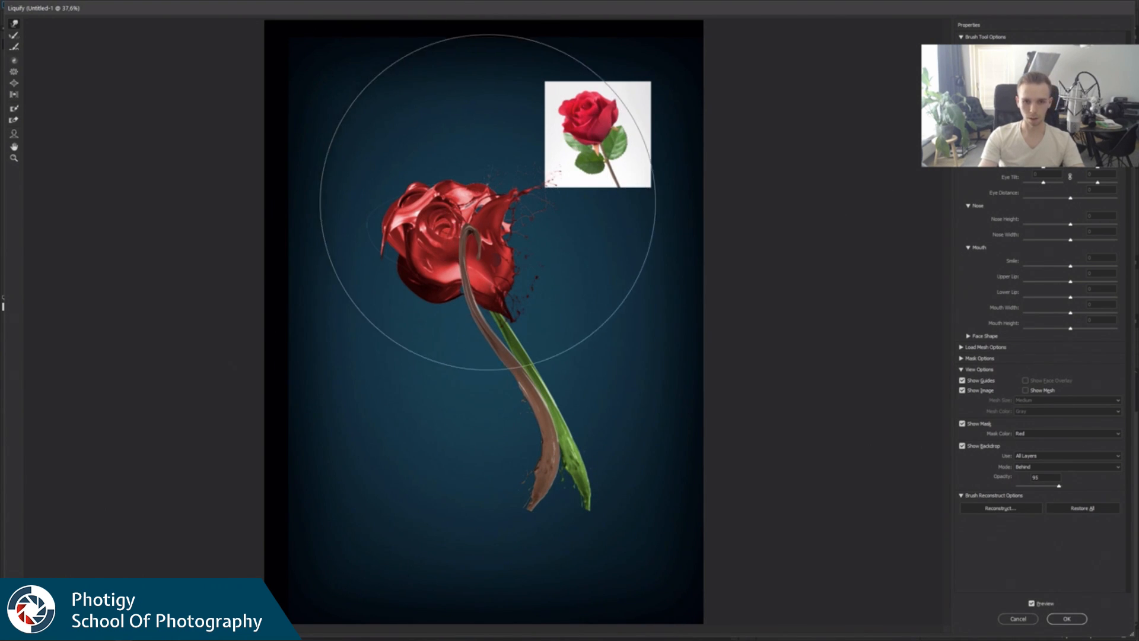
left_click(1067, 619)
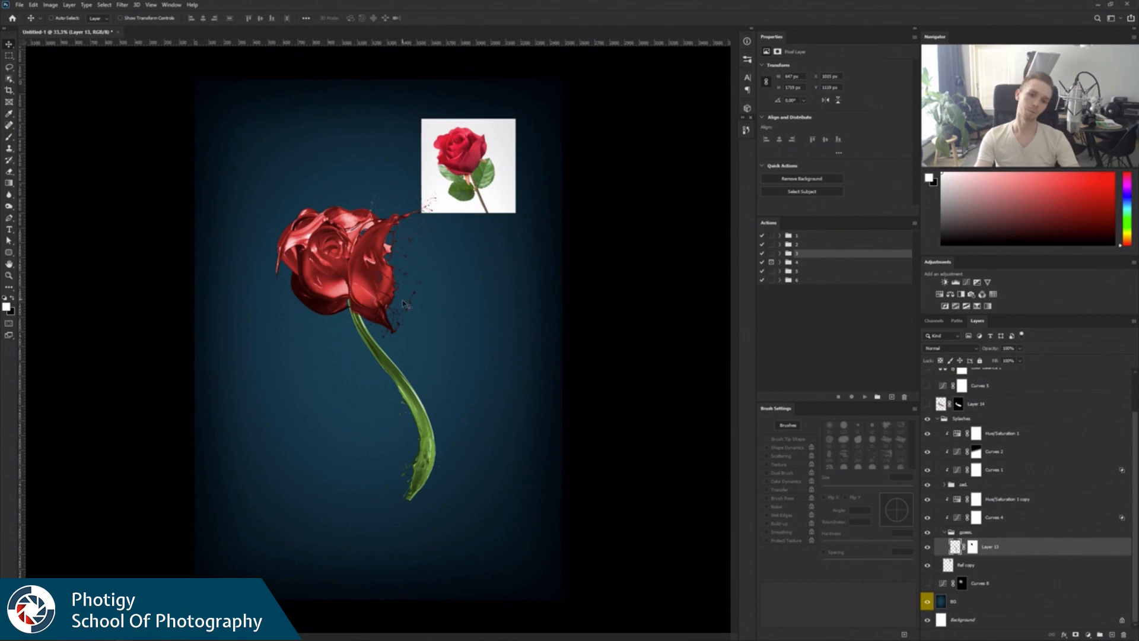
Paint black with a large soft brush on the stem layer's mask to fade out the lower end.
left_click(973, 548)
key("b")
key("x")
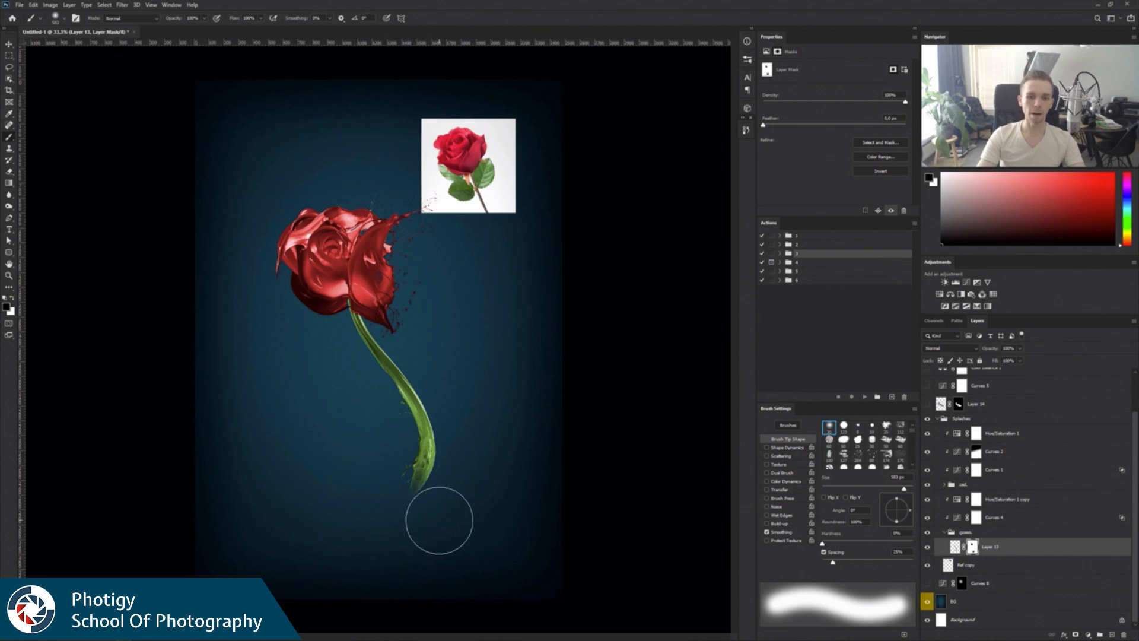
mouse_move(472, 485)
left_mouse_down()
mouse_move(498, 489)
mouse_move(475, 490)
left_mouse_up()
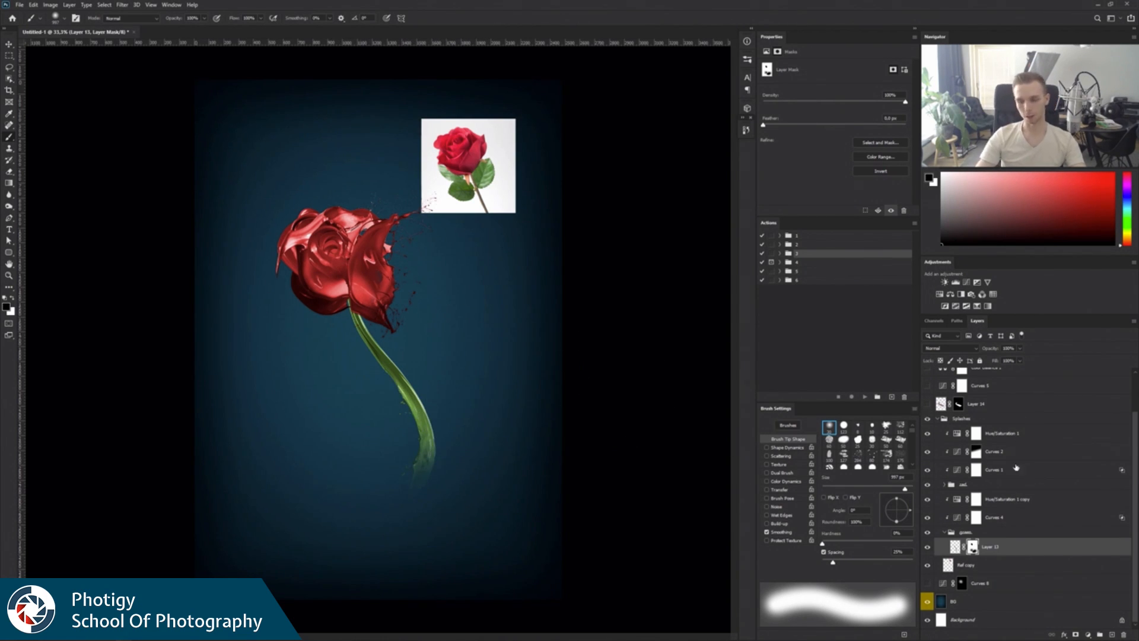
Add a Curves adjustment above Curves 4, lower its white point, and clip it and Hue/Saturation 1 copy to the stem group.
left_click(994, 521)
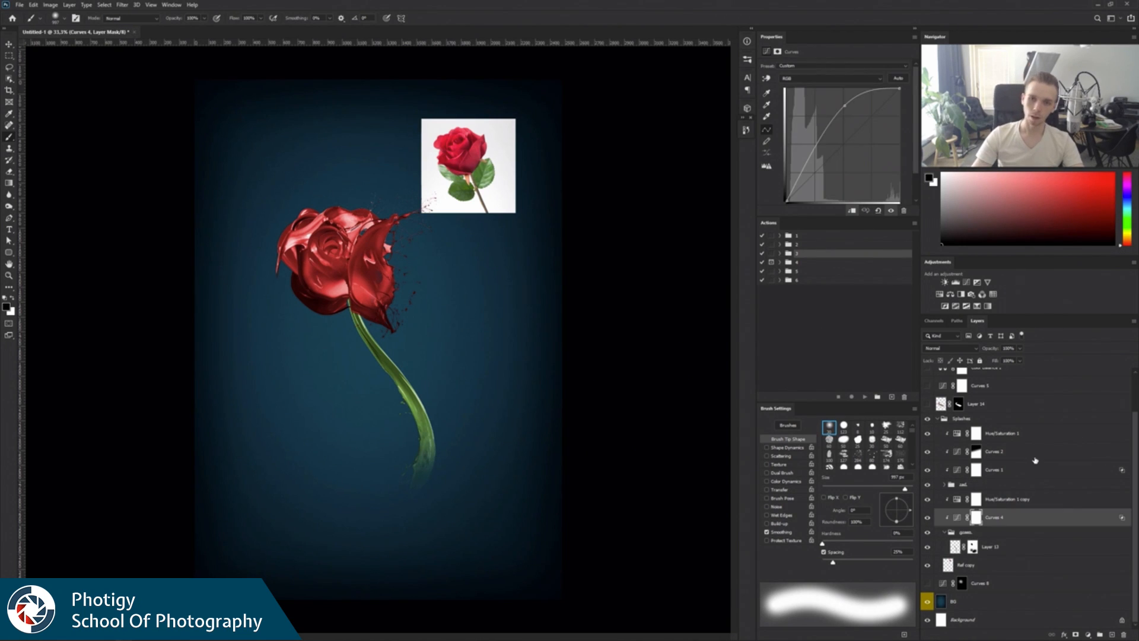
left_click(966, 282)
left_click_drag(900, 88, 900, 113)
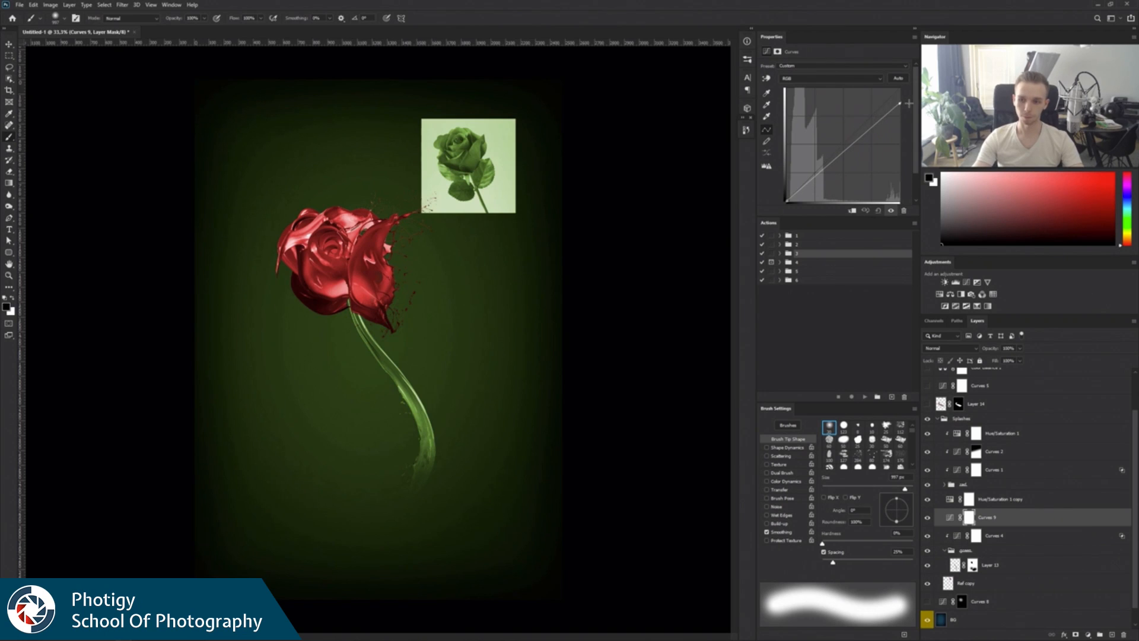
left_click(1015, 509, "shift")
key("ctrl+alt+g")
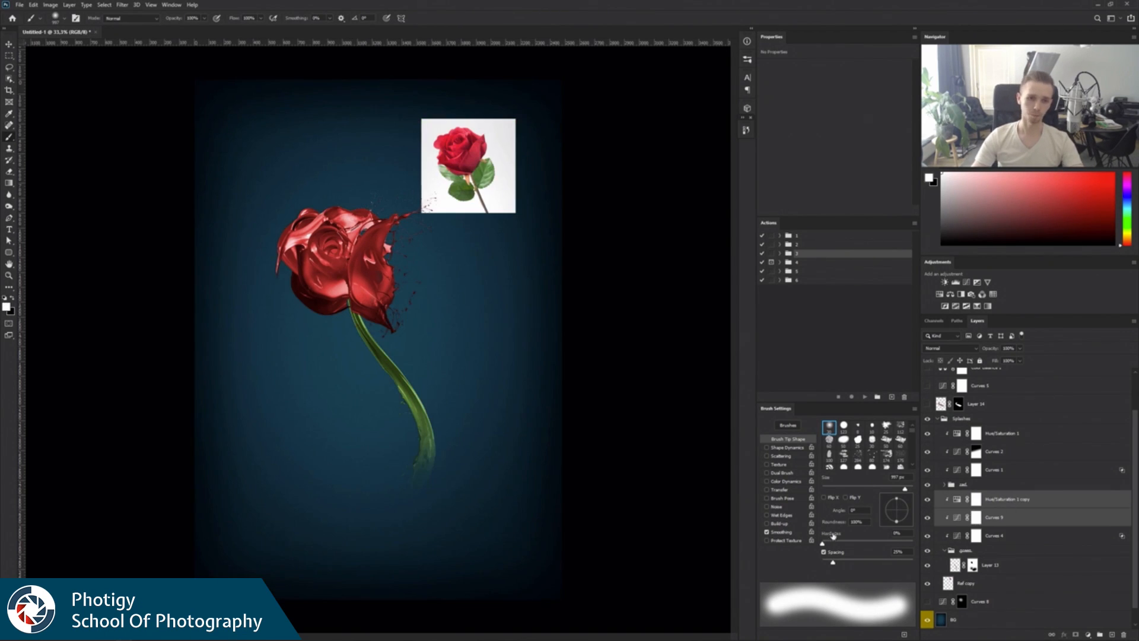
left_click(958, 519)
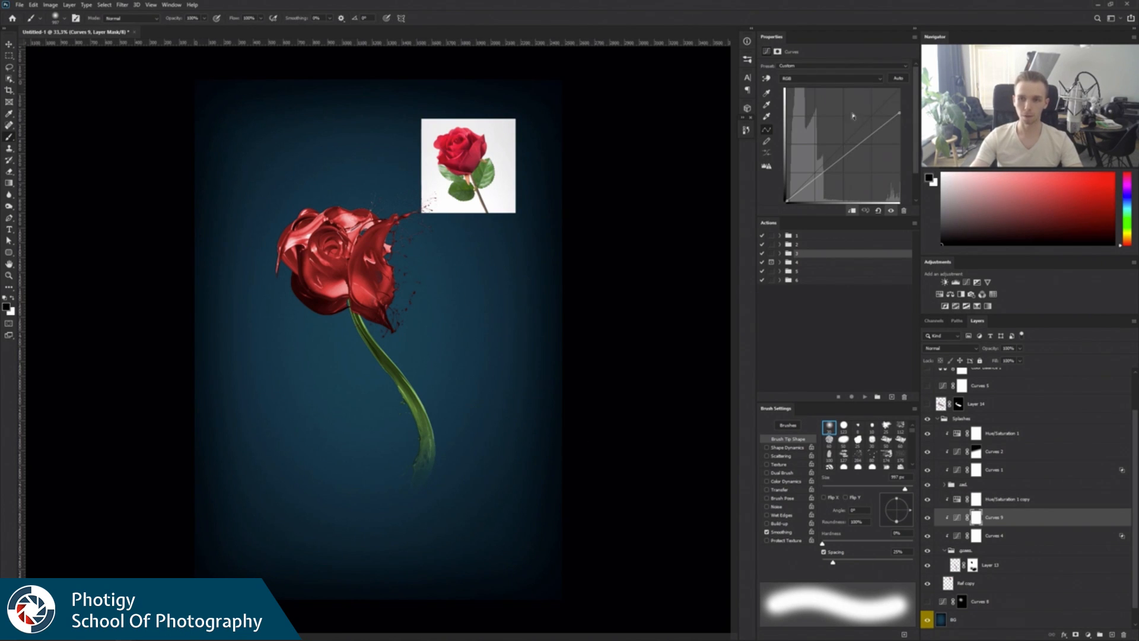
Lower the white point of Curves 9 further to darken the stem, and move the layer above Hue/Saturation 1 copy.
left_click_drag(900, 113, 911, 154)
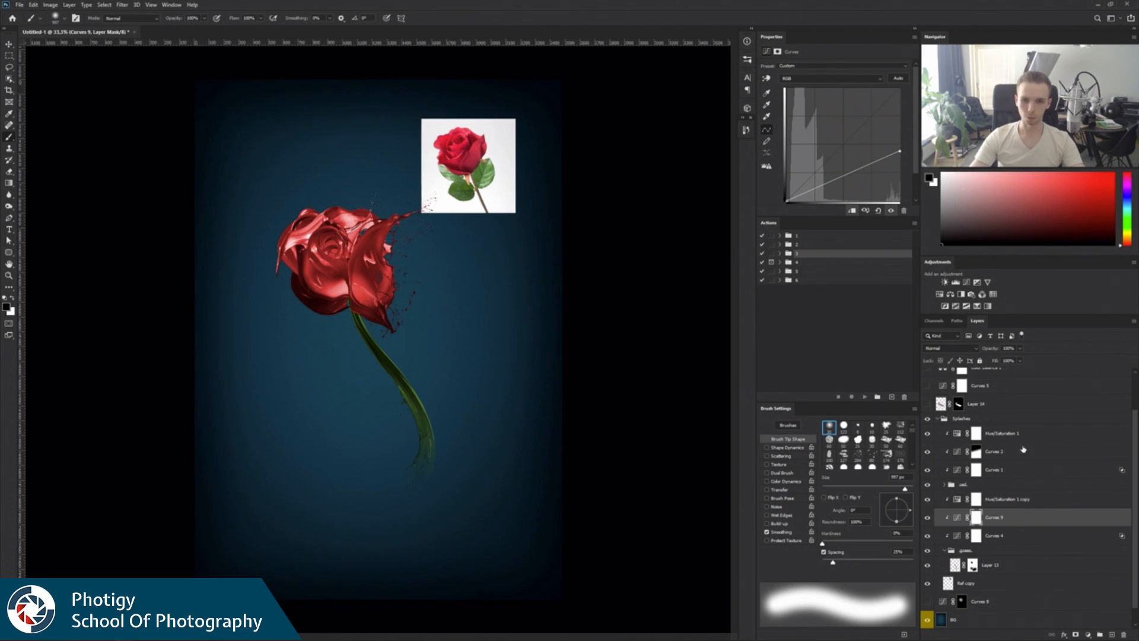
left_click_drag(1020, 524, 1015, 497)
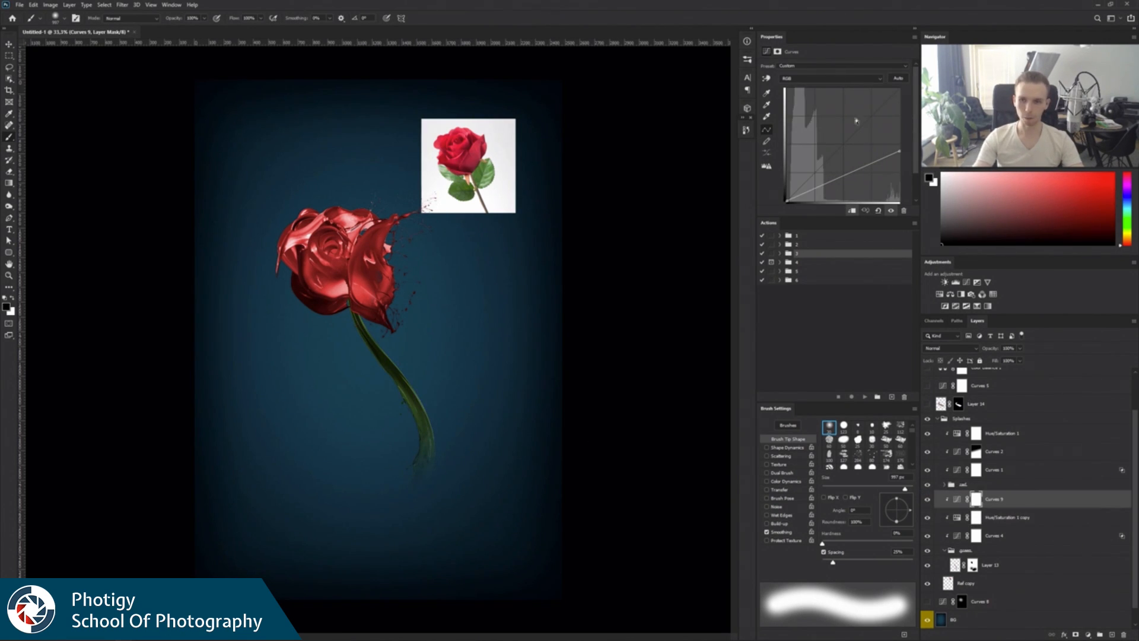
left_click_drag(900, 152, 900, 178)
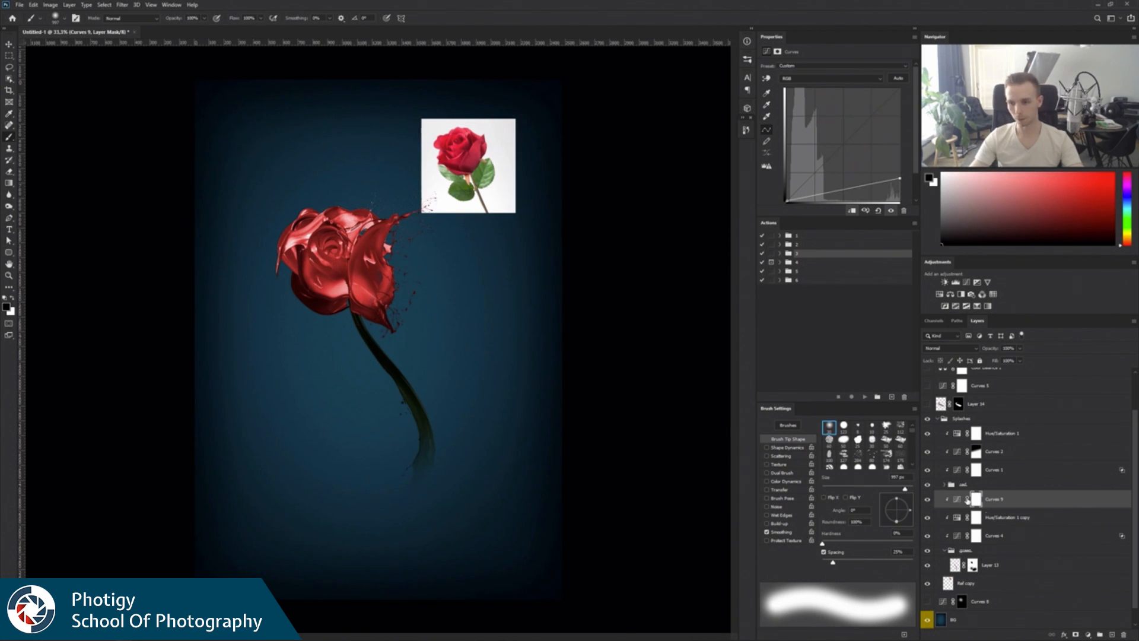
Invert the Curves 9 mask and paint white with a soft brush where the stem meets the flower to add a shadow.
key("ctrl+i")
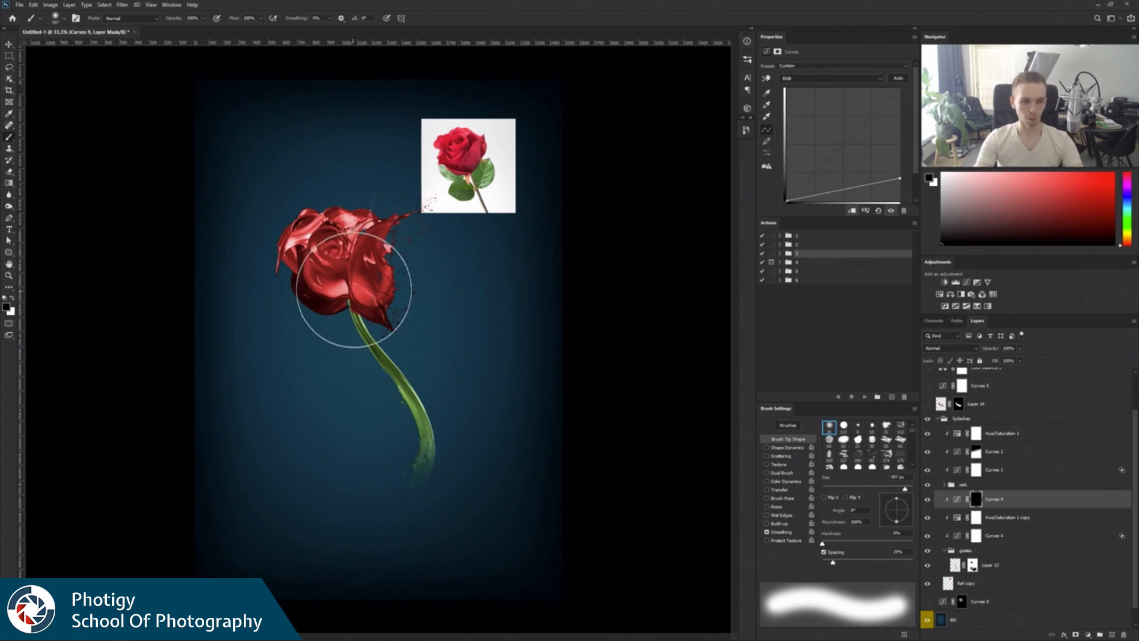
left_click_drag(358, 294, 348, 295, "alt")
key("x")
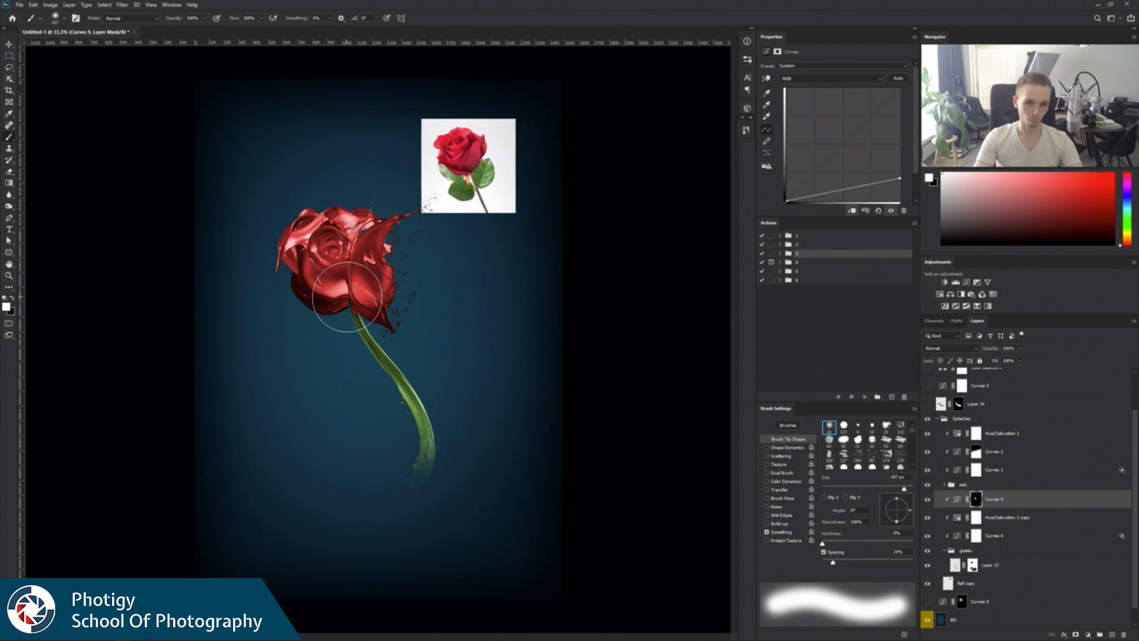
left_click(351, 300)
key("z")
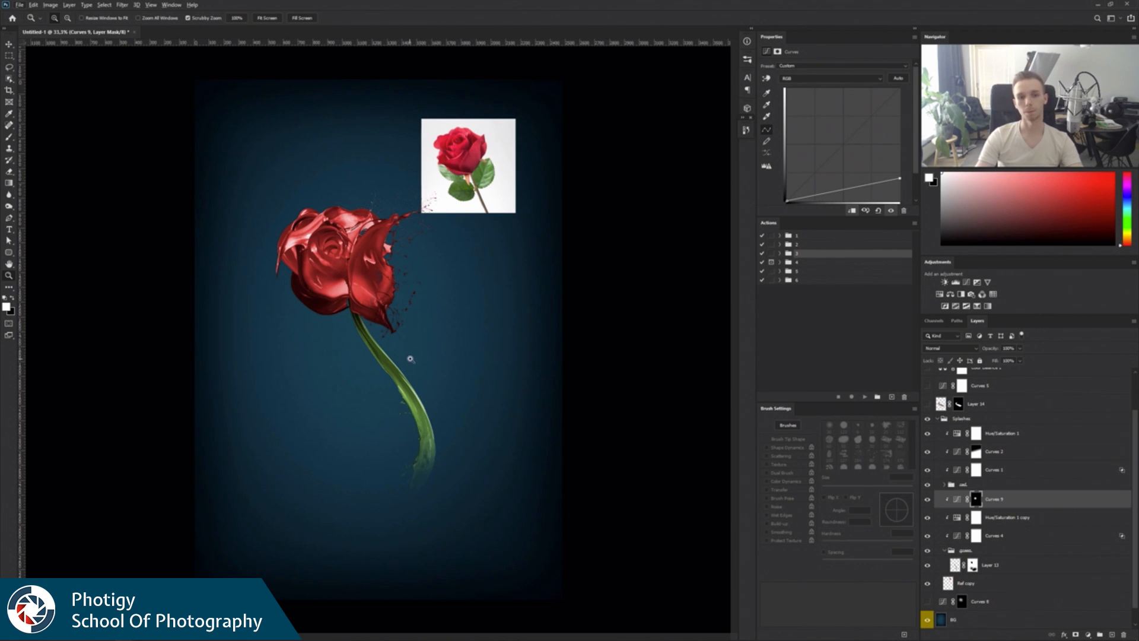
Try to convert the red group and its clipped Curves and Hue/Saturation layers into a smart object, and undo it.
left_click(1122, 485)
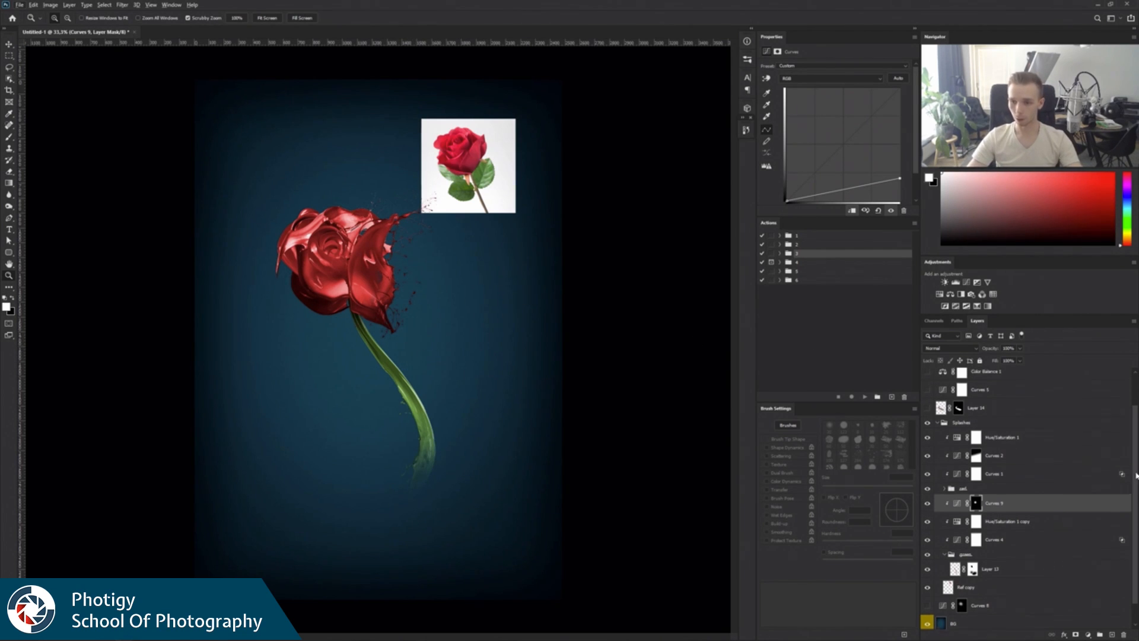
scroll(1068, 469, "up", 1)
left_click(1004, 464, "shift")
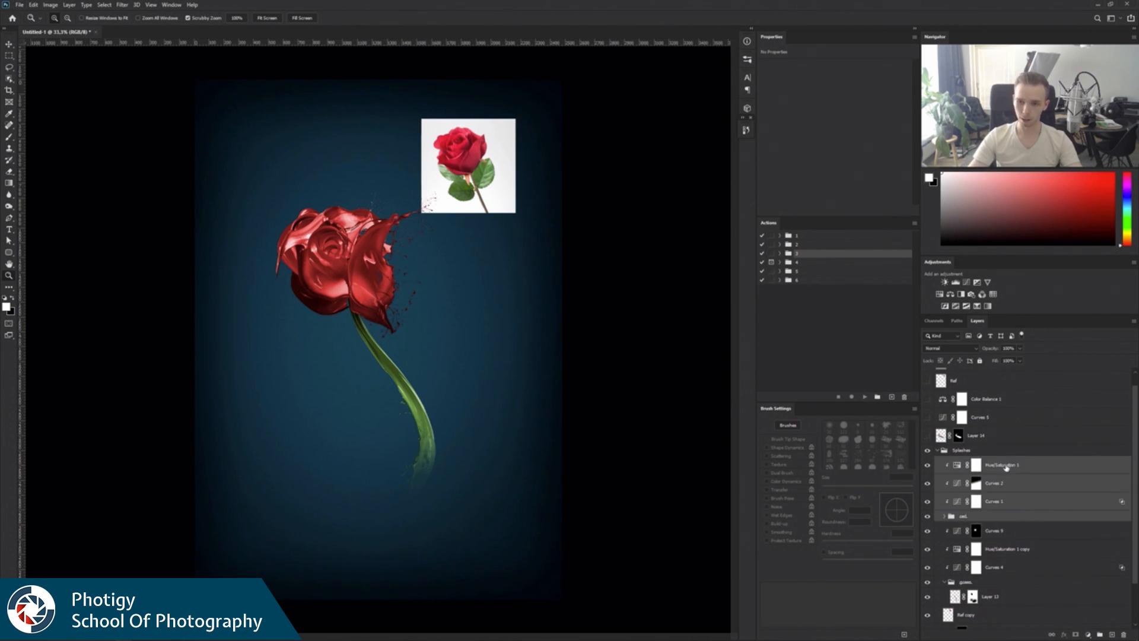
right_click(1004, 469)
left_click(1047, 219)
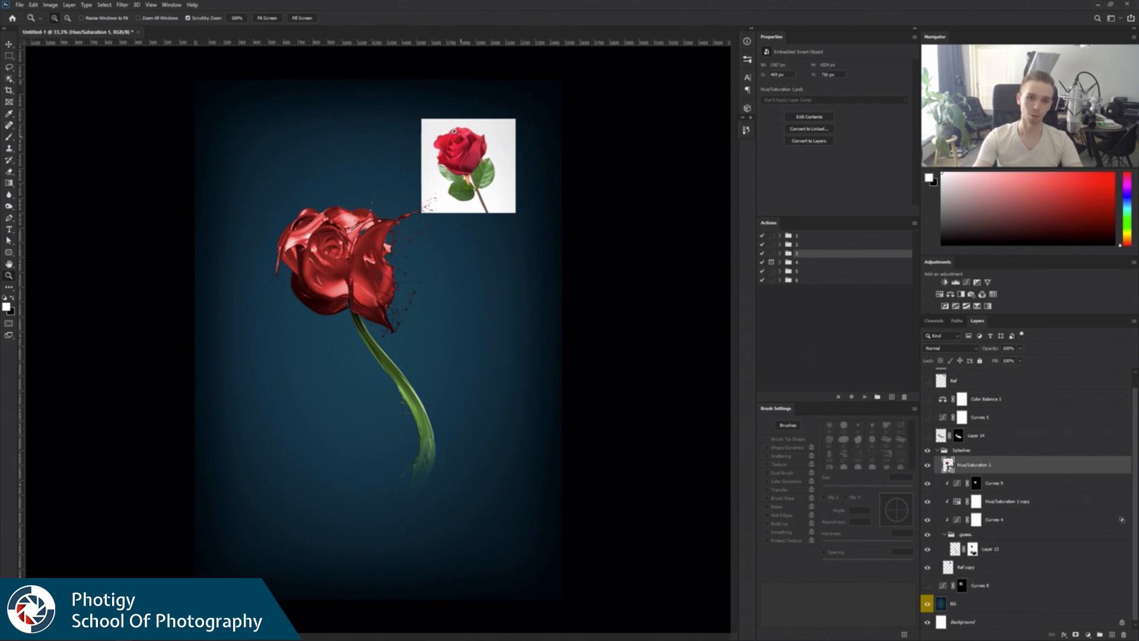
key("ctrl+z")
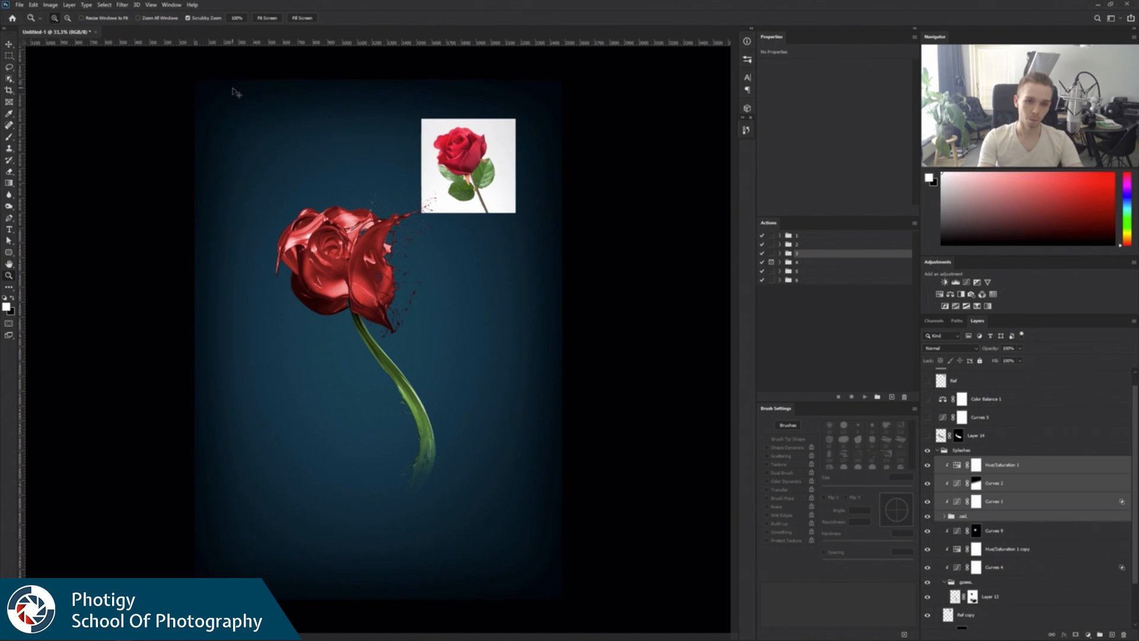
Rasterize the Layer 12 smart object inside the red group.
left_click(945, 517)
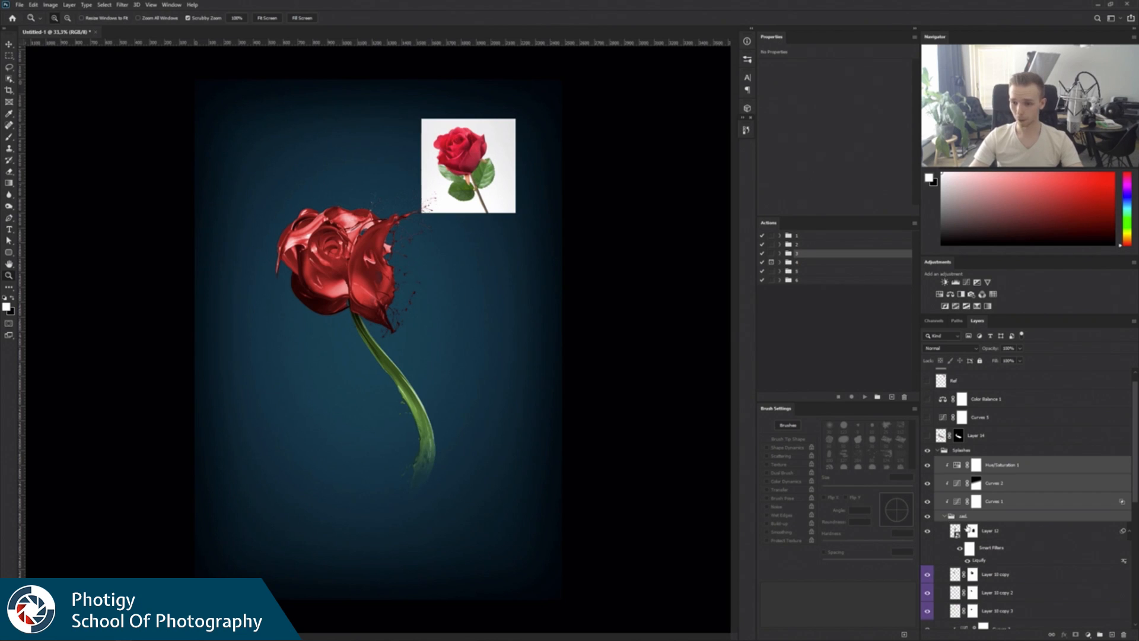
left_click(1006, 537)
right_click(1005, 533)
left_click(1028, 315)
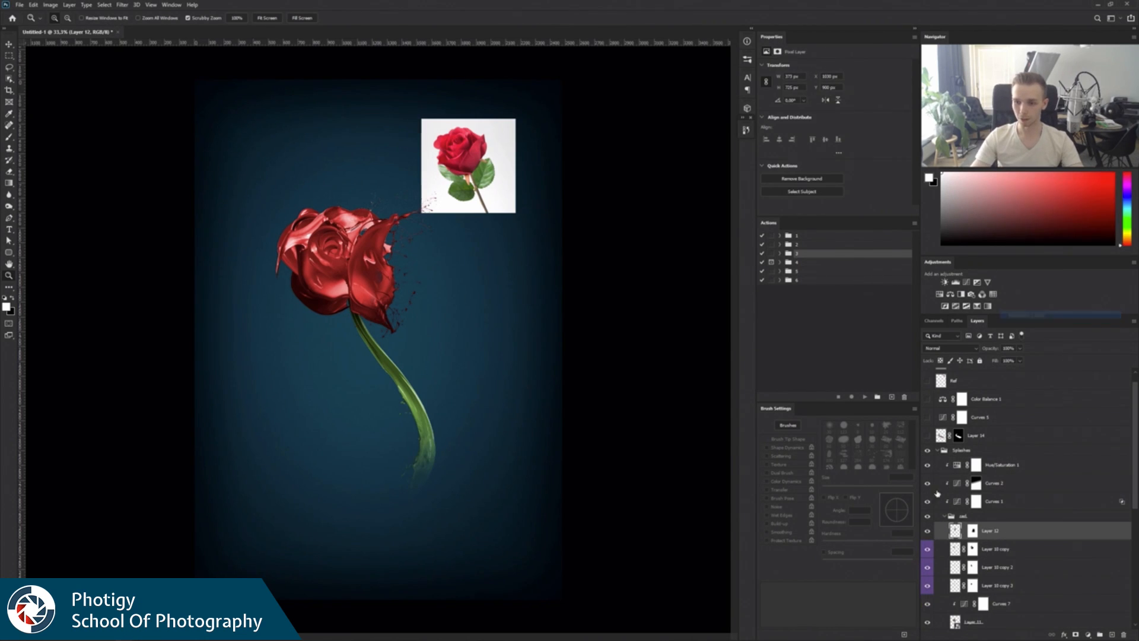
Convert the red group together with Curves 1, Curves 2 and Hue/Saturation 1 into one smart object.
left_click(945, 516)
left_click(989, 464, "shift")
right_click(991, 465)
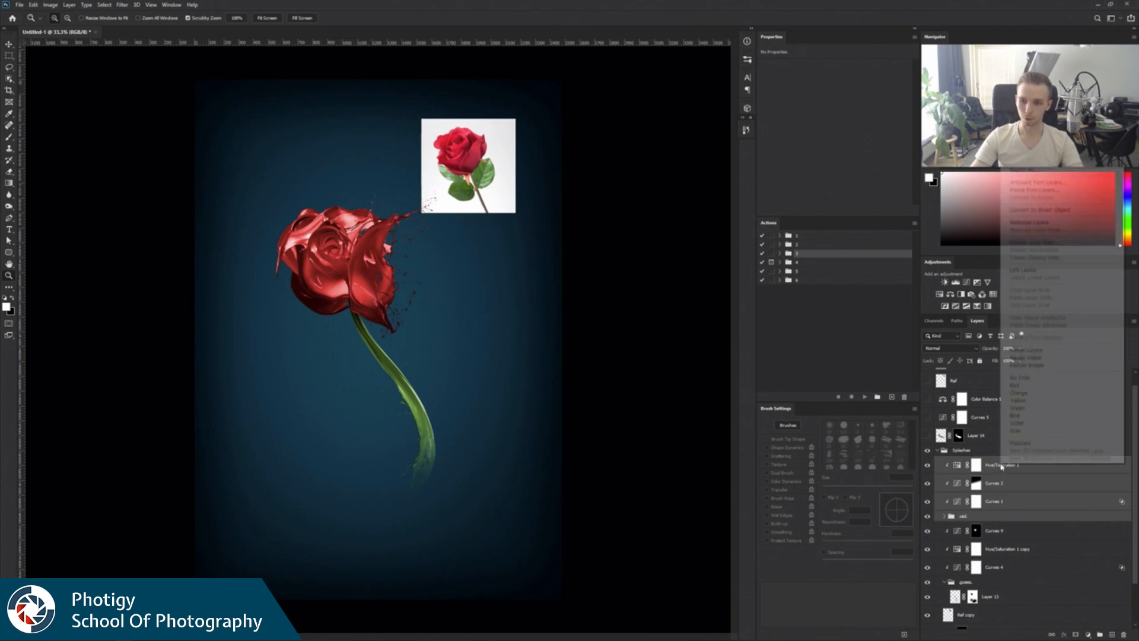
left_click(1034, 215)
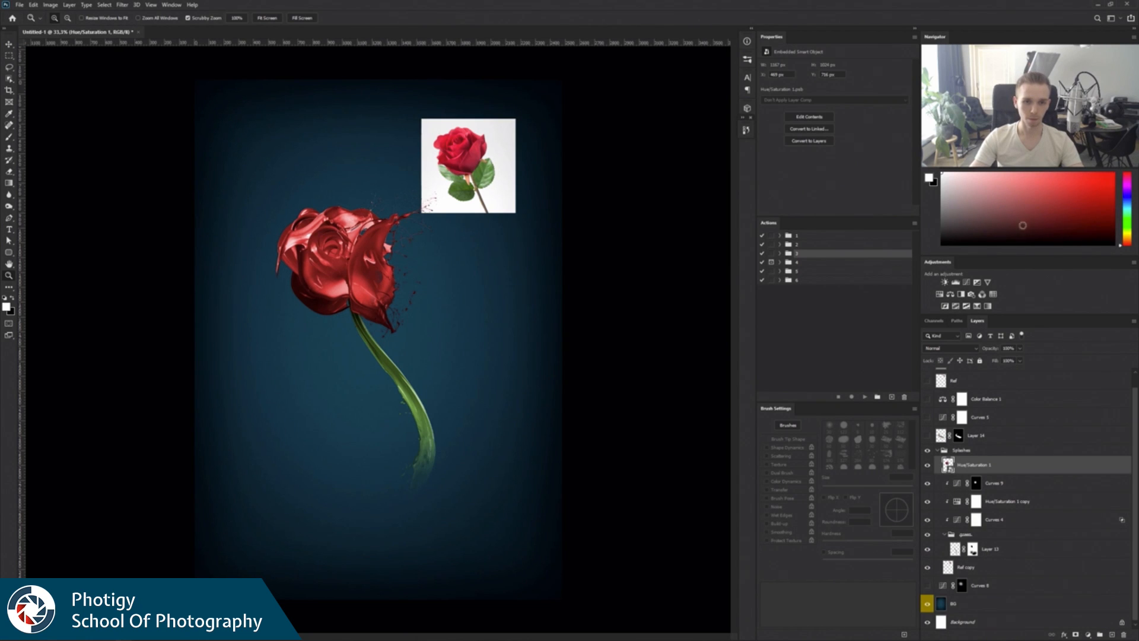
Reshape the flower's outer edges into a rounder rose with Liquify, and shift the flower slightly down and right over the stem.
left_click(121, 6)
left_click(147, 75)
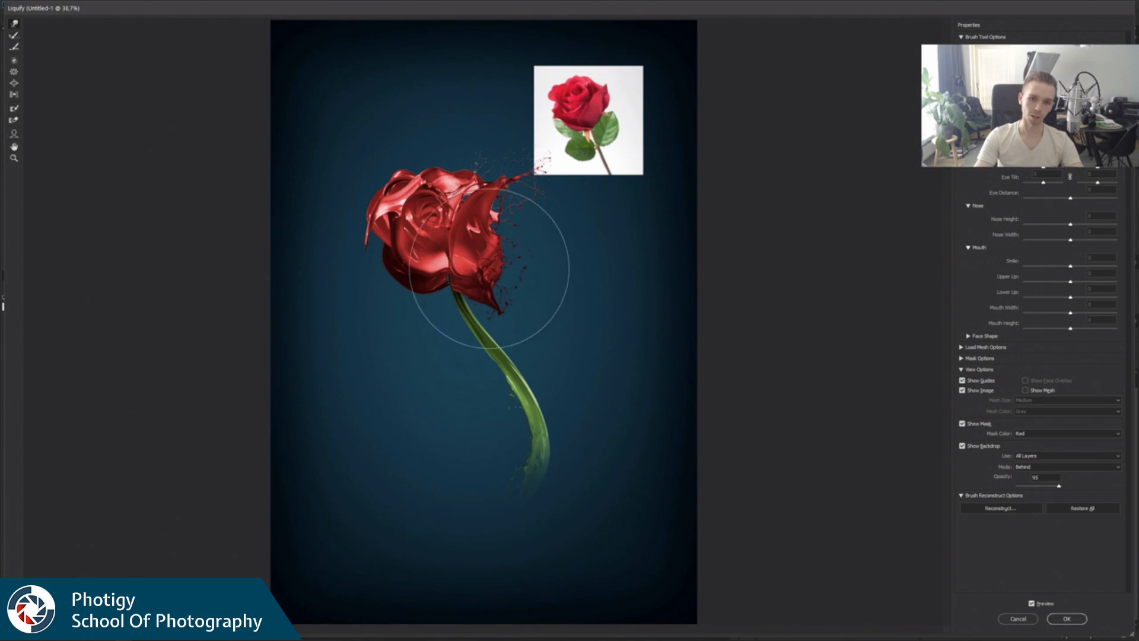
left_click_drag(378, 243, 368, 243)
mouse_move(449, 149)
left_mouse_down()
mouse_move(431, 135)
mouse_move(416, 168)
mouse_move(381, 166)
left_mouse_up()
mouse_move(504, 223)
left_mouse_down()
mouse_move(518, 225)
mouse_move(484, 214)
left_mouse_up()
left_click_drag(393, 234, 386, 235)
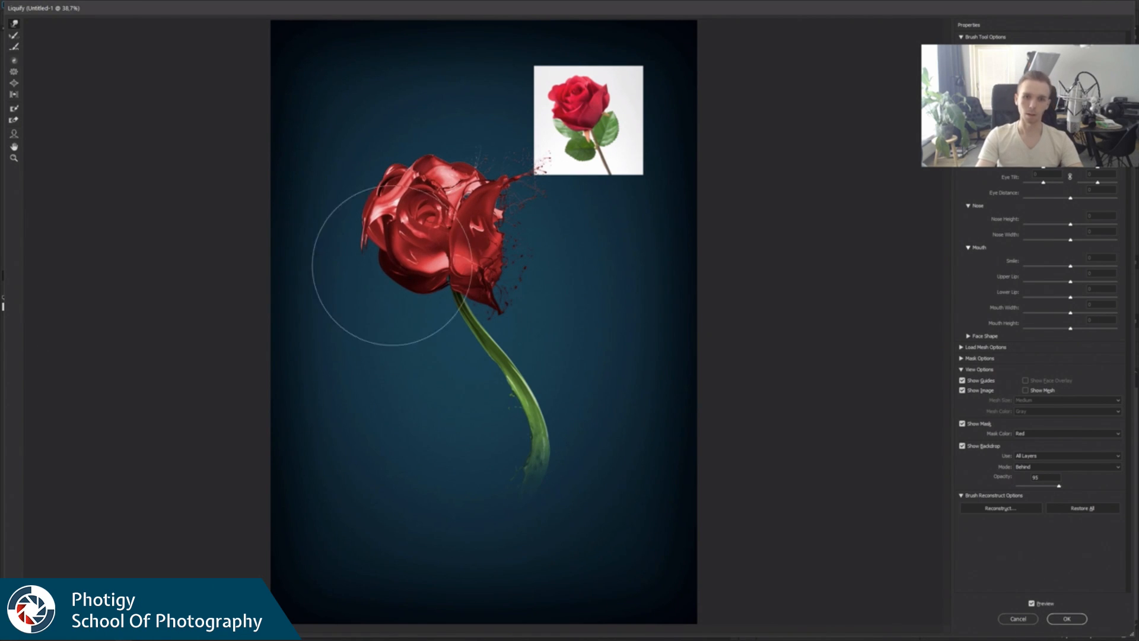
left_click(1068, 619)
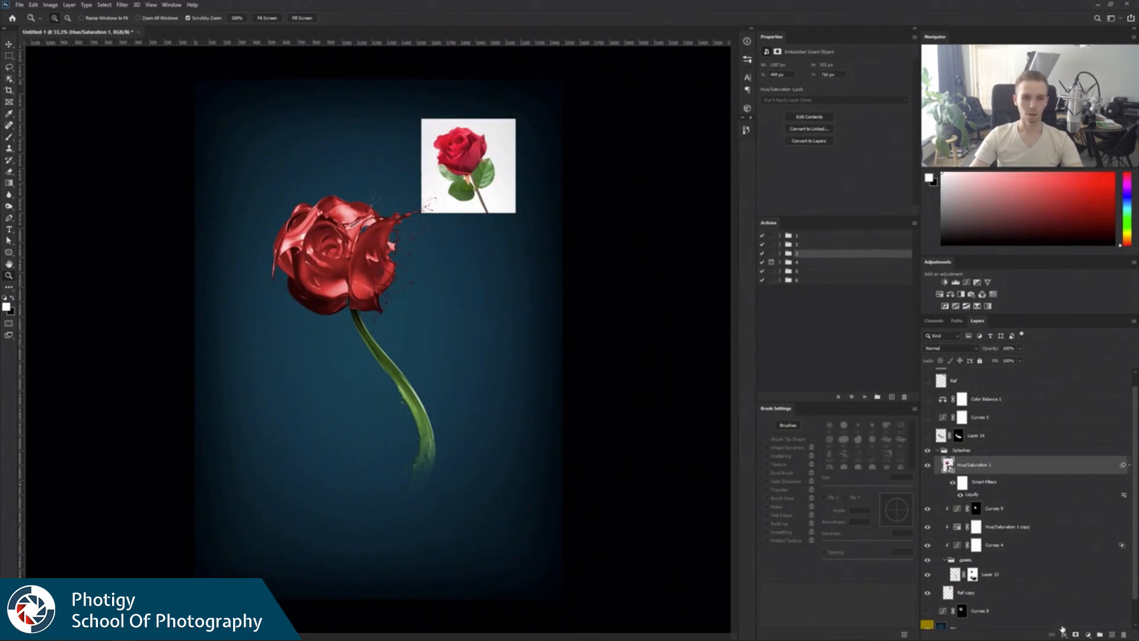
key("v")
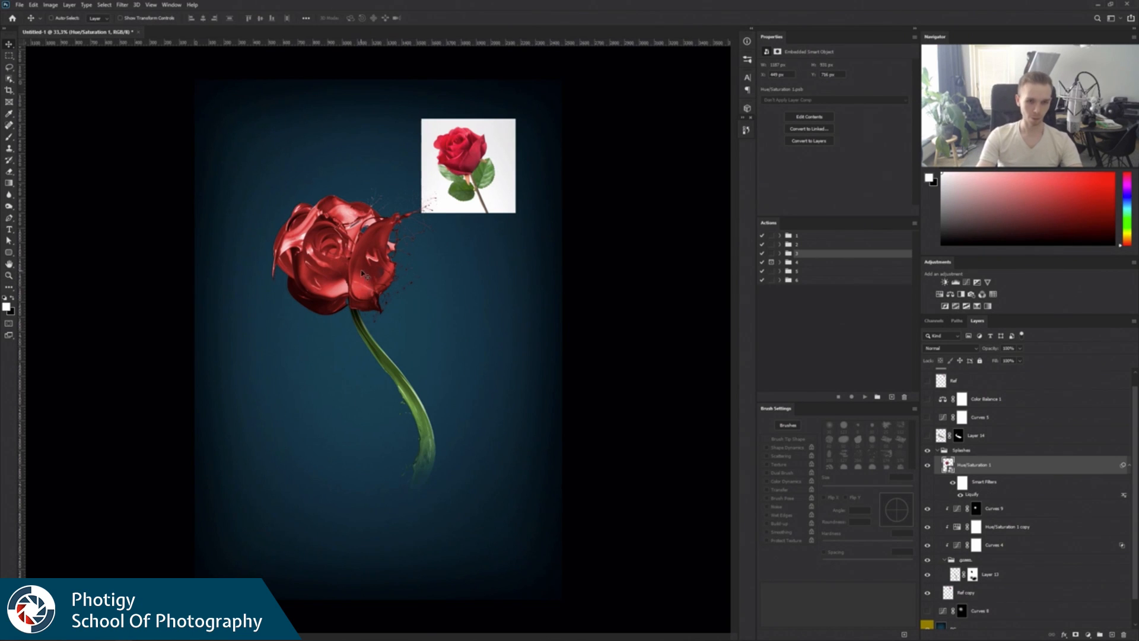
left_click_drag(360, 275, 369, 284)
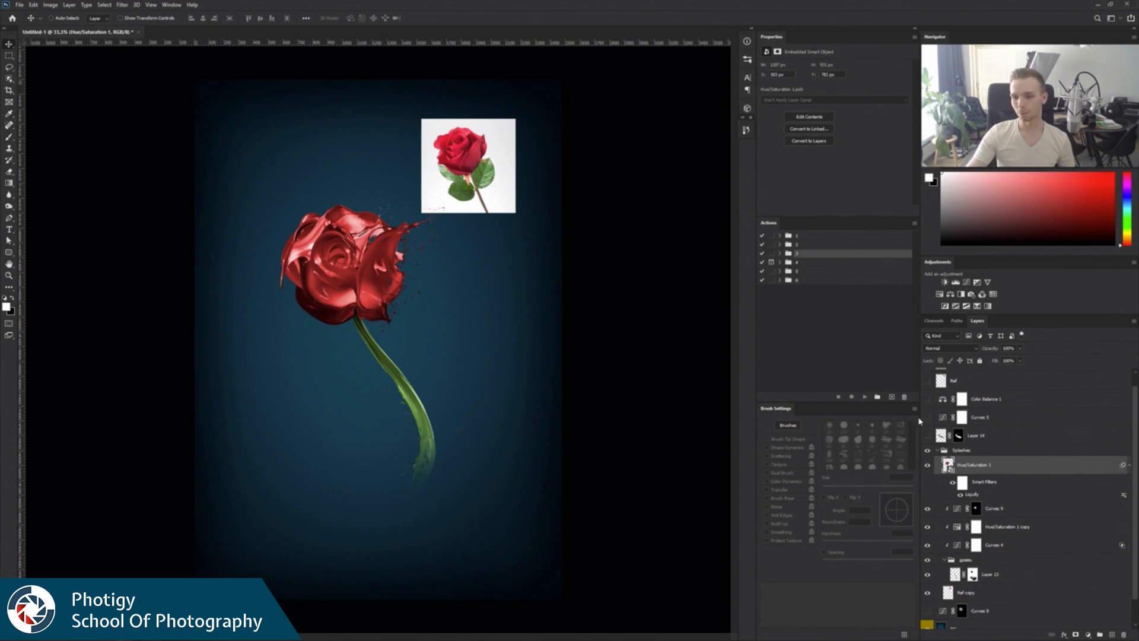
Show the Color Balance 1 and Curves 5 adjustment layers, and hide the Ref copy reference photo.
left_click_drag(1135, 463, 1135, 419)
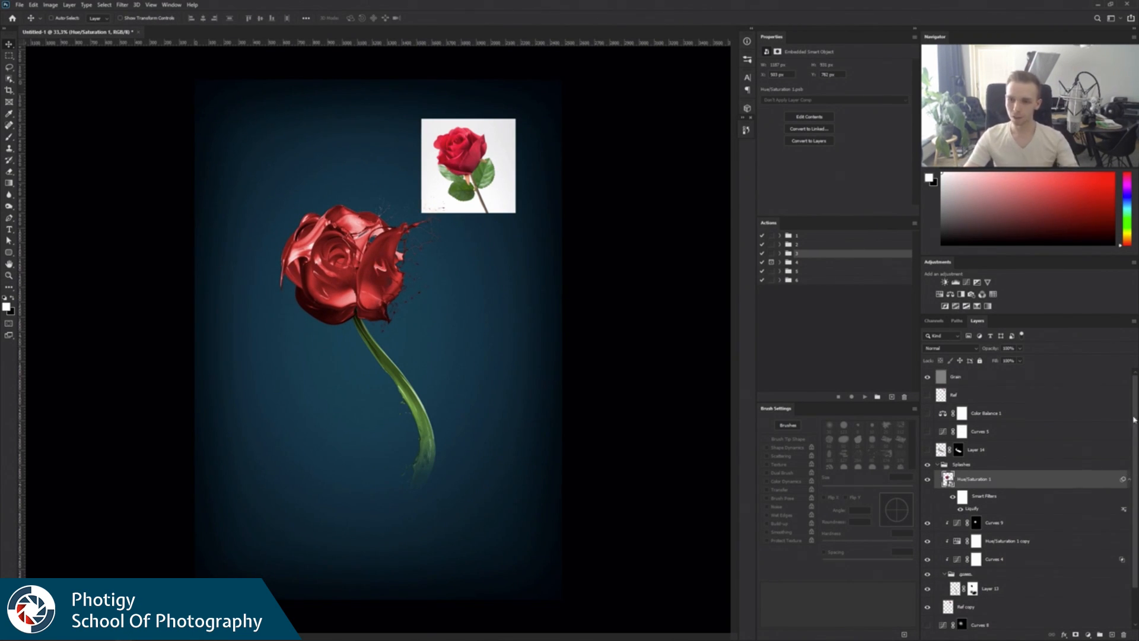
left_click_drag(928, 415, 930, 432)
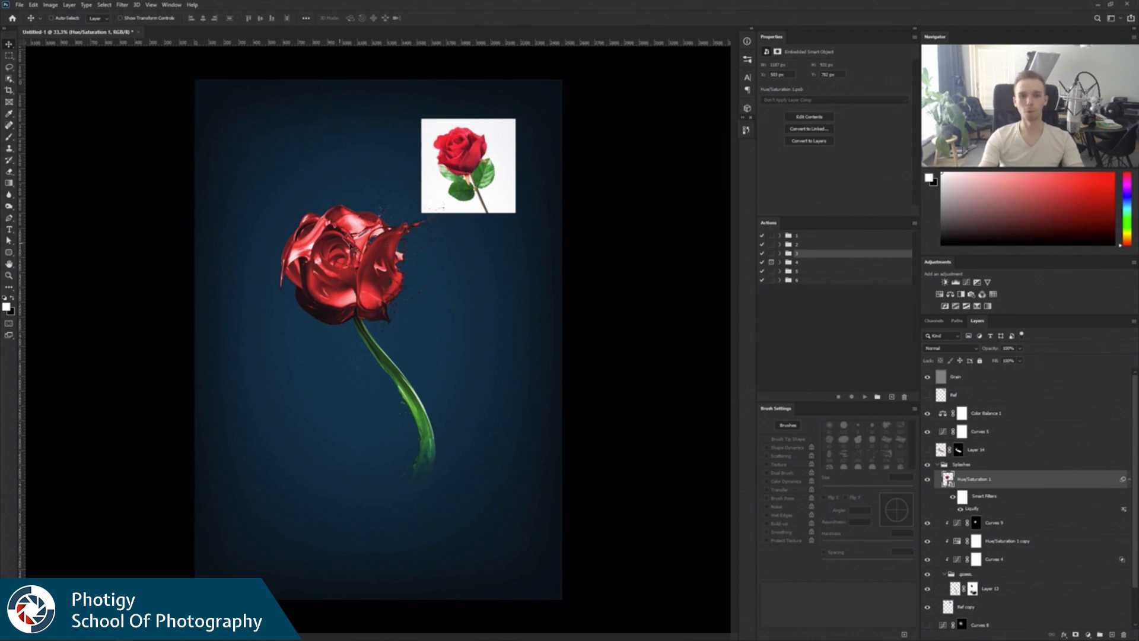
left_click(996, 415)
left_click(992, 433)
left_click(996, 416)
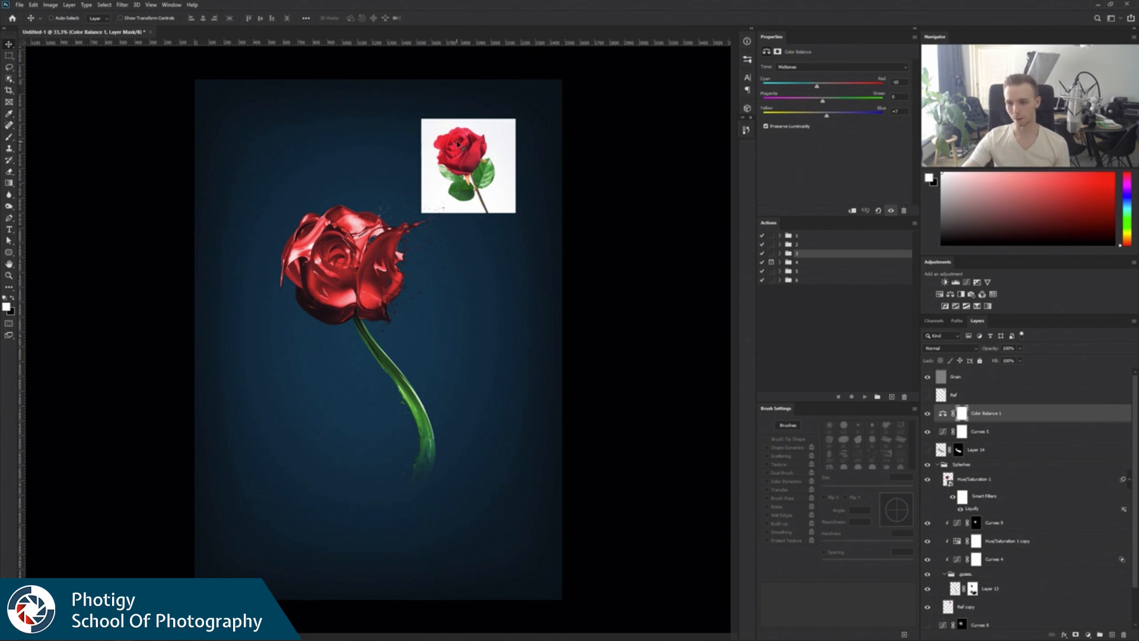
scroll(1134, 406, "down", 1)
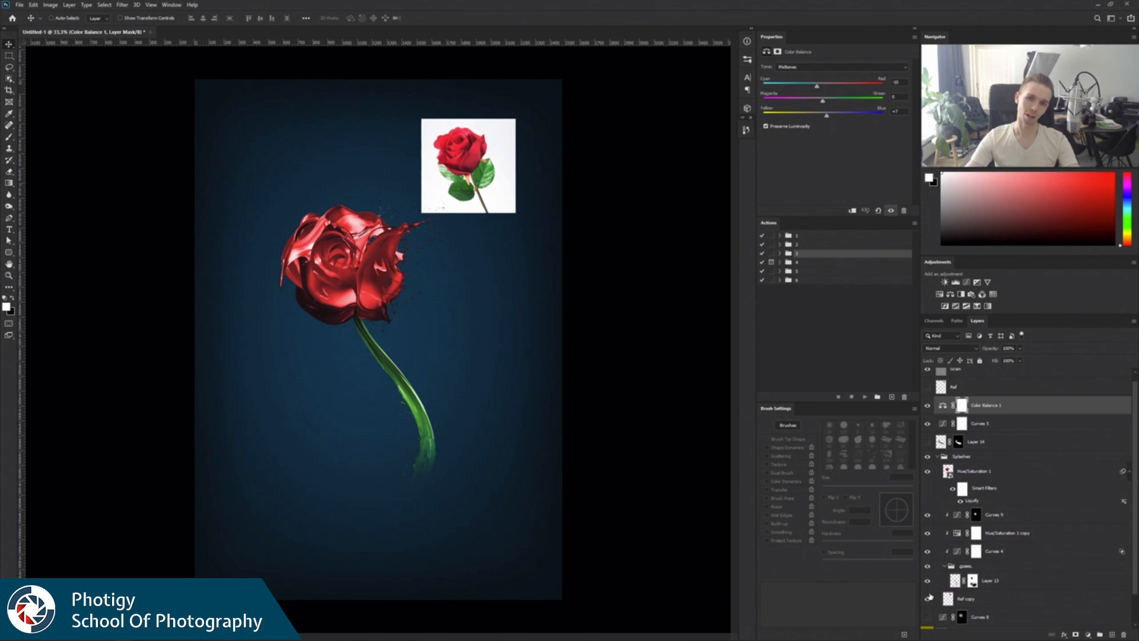
left_click(928, 599)
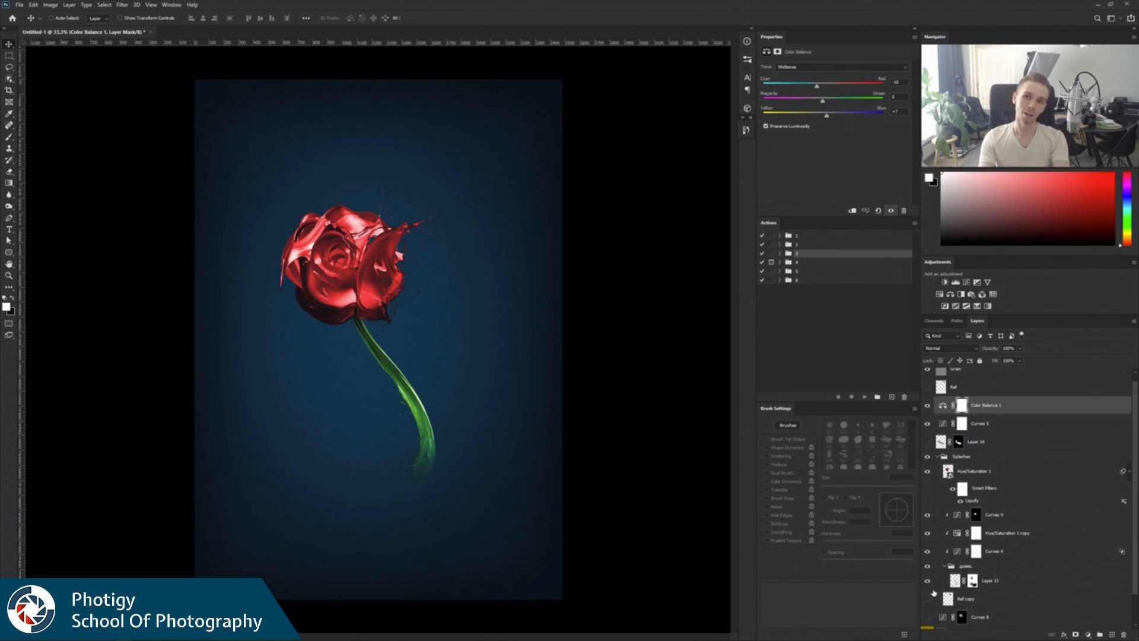